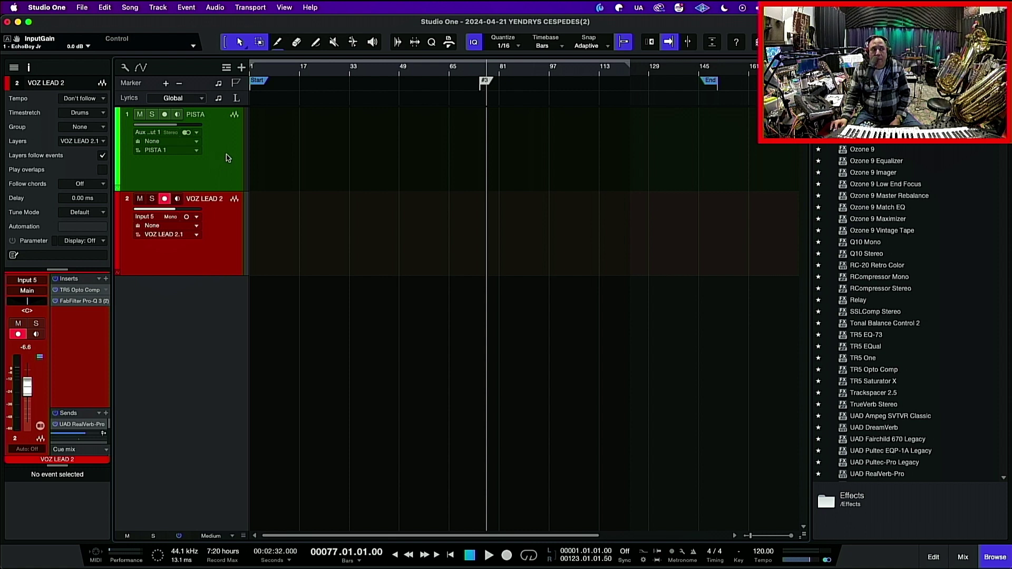
Step: Place the "Solamente un Amor" audio file at the start of the PISTA track and audition it from the beginning and from bar 36
{"action": "left_click", "coordinate": [231, 143]}
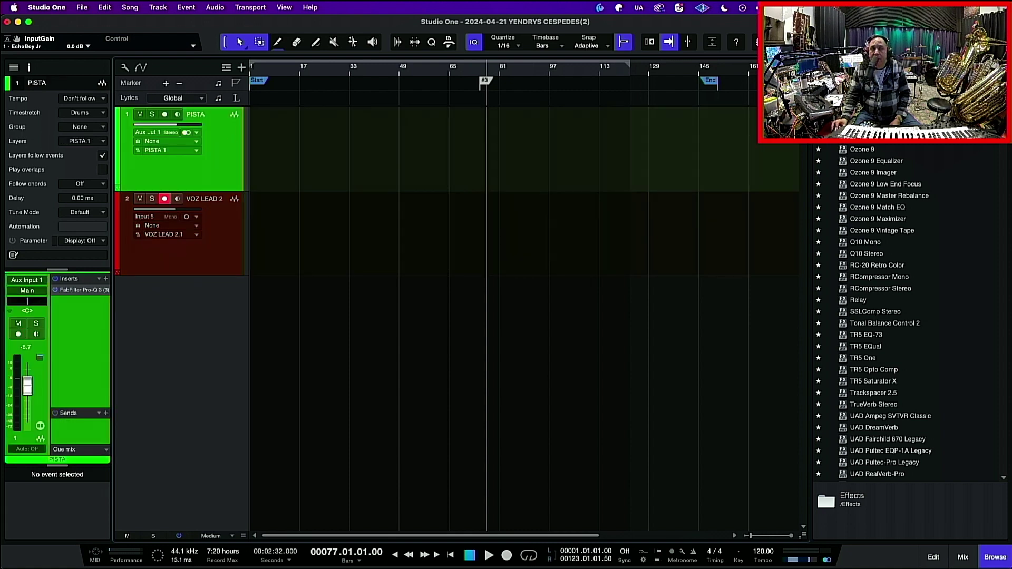
{"action": "mouse_move", "coordinate": [248, 352]}
{"action": "left_mouse_down"}
{"action": "mouse_move", "coordinate": [311, 333]}
{"action": "mouse_move", "coordinate": [347, 169]}
{"action": "mouse_move", "coordinate": [258, 171]}
{"action": "left_mouse_up"}
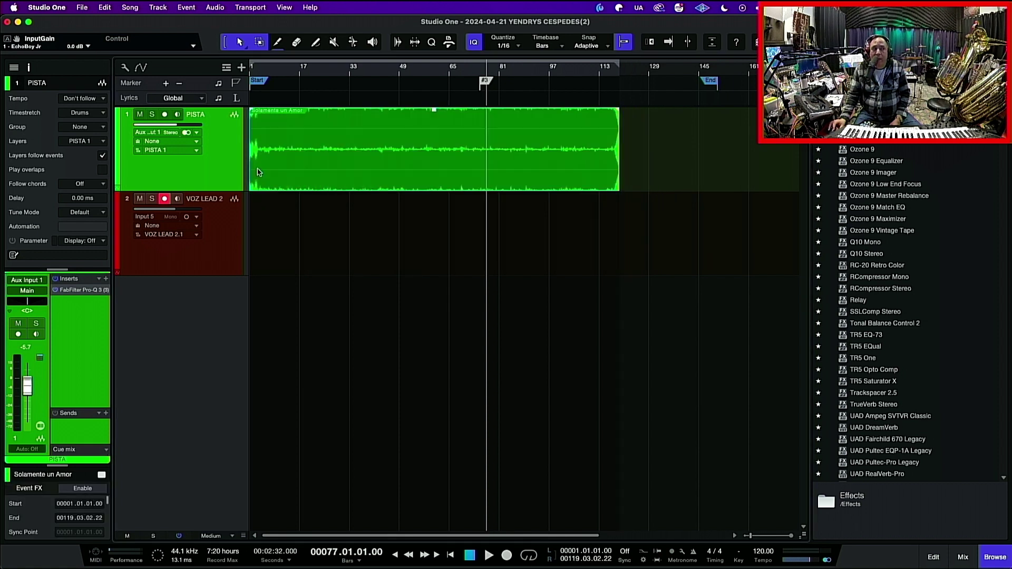
{"action": "left_click", "coordinate": [263, 69]}
{"action": "key", "text": "space"}
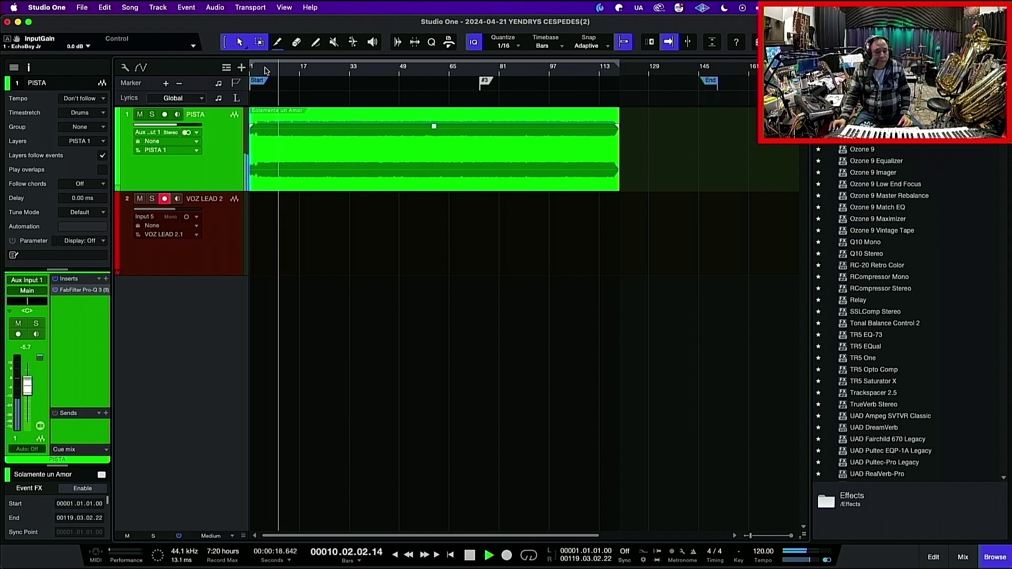
{"action": "key", "text": "space"}
{"action": "left_click", "coordinate": [359, 66]}
{"action": "key", "text": "space"}
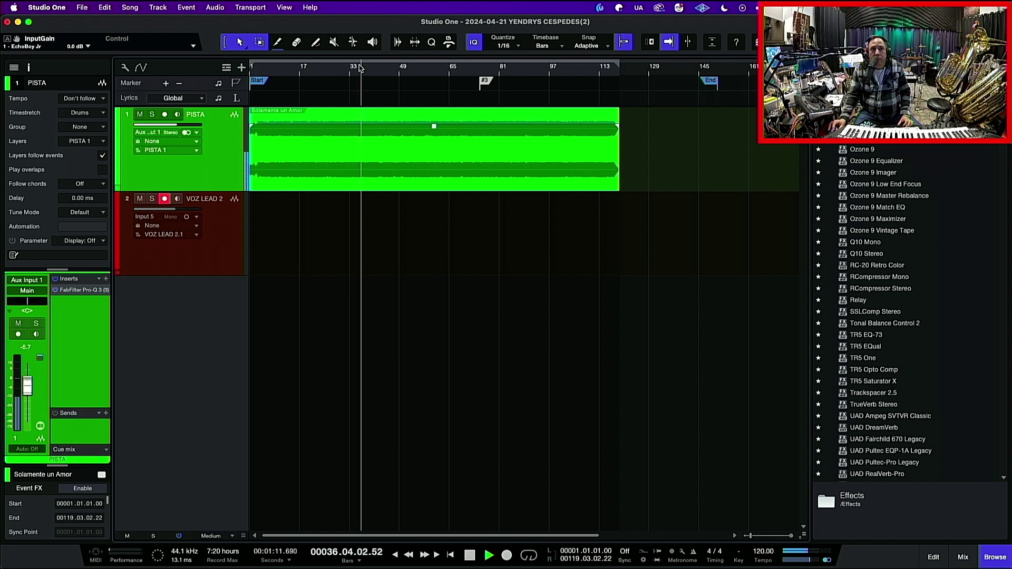
{"action": "key", "text": "space"}
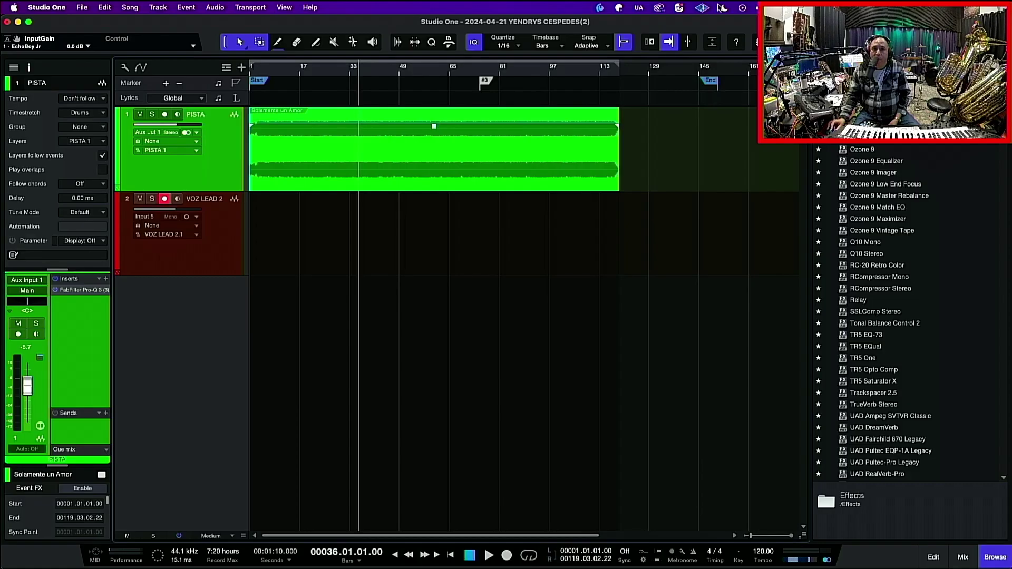
Step: Return to the song start and enlarge the PISTA track so its opening waveform shows in close detail
{"action": "left_click", "coordinate": [336, 71]}
{"action": "key", "text": "comma"}
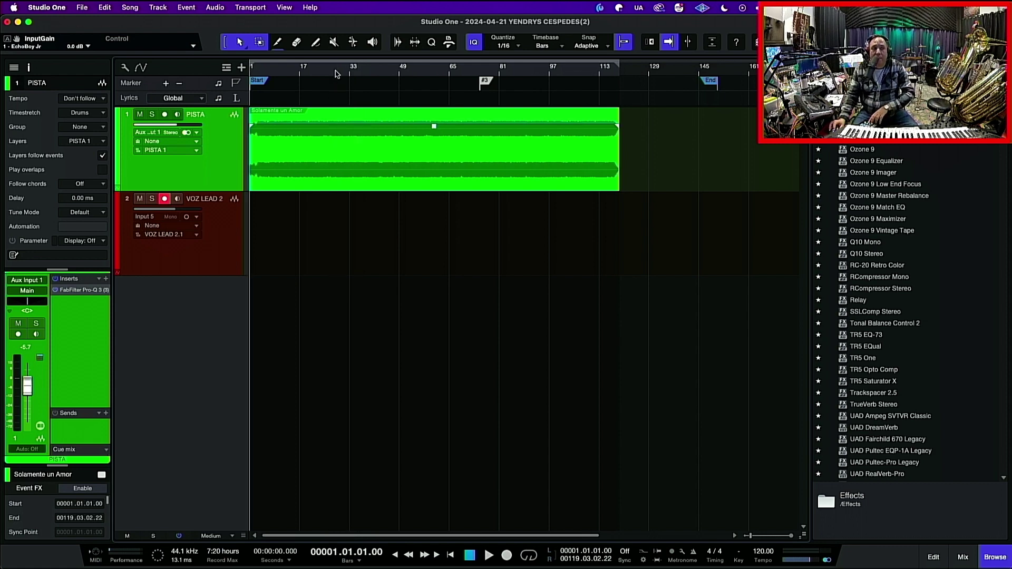
{"action": "left_click_drag", "start_coordinate": [266, 75], "coordinate": [266, 105]}
{"action": "scroll", "coordinate": [267, 77], "scroll_direction": "up", "scroll_amount": 4}
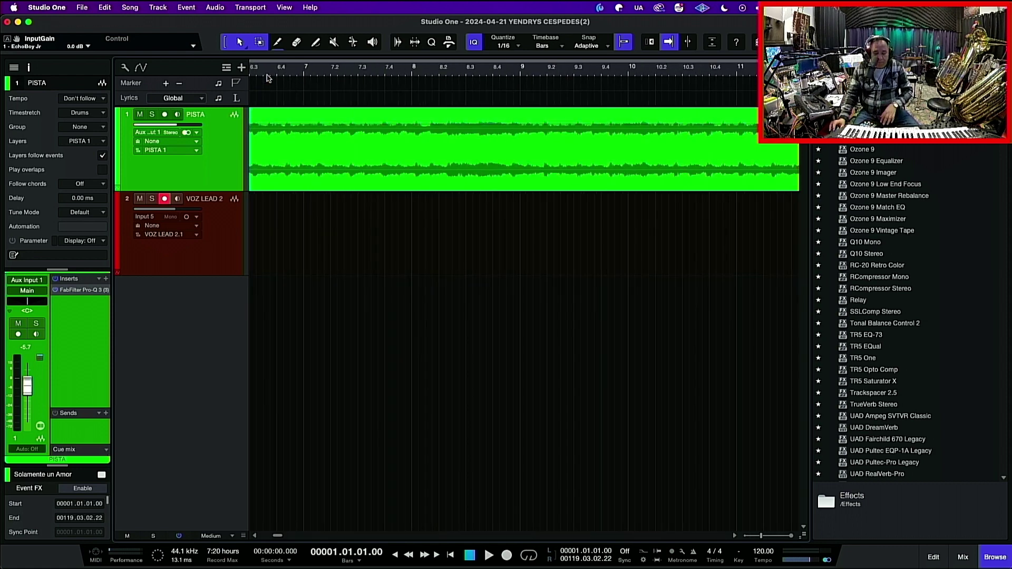
{"action": "key", "text": "space"}
{"action": "key", "text": "space"}
{"action": "scroll", "coordinate": [269, 78], "scroll_direction": "down", "scroll_amount": 1}
{"action": "scroll", "coordinate": [293, 73], "scroll_direction": "down", "scroll_amount": 1}
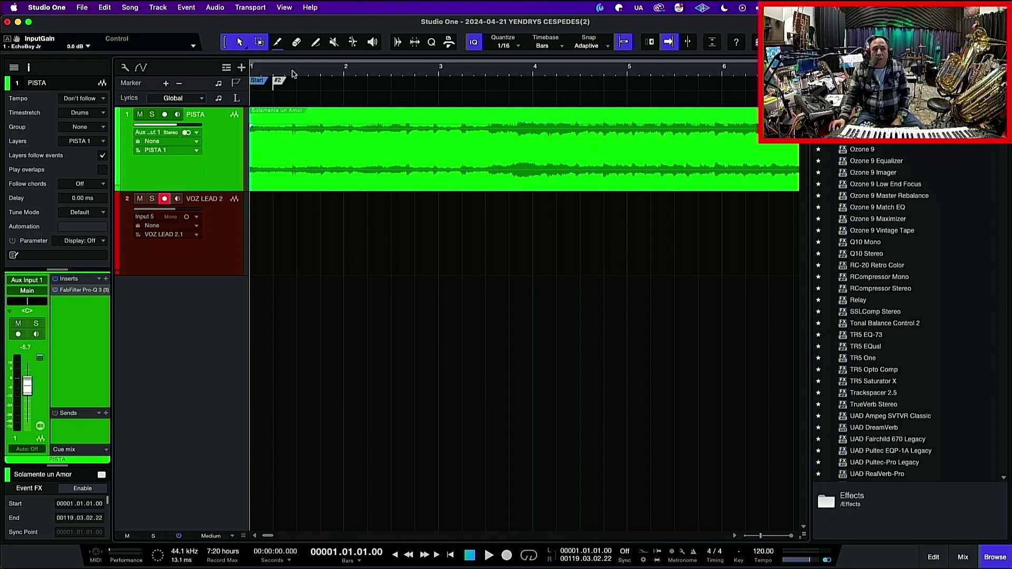
{"action": "scroll", "coordinate": [285, 73], "scroll_direction": "up", "scroll_amount": 3}
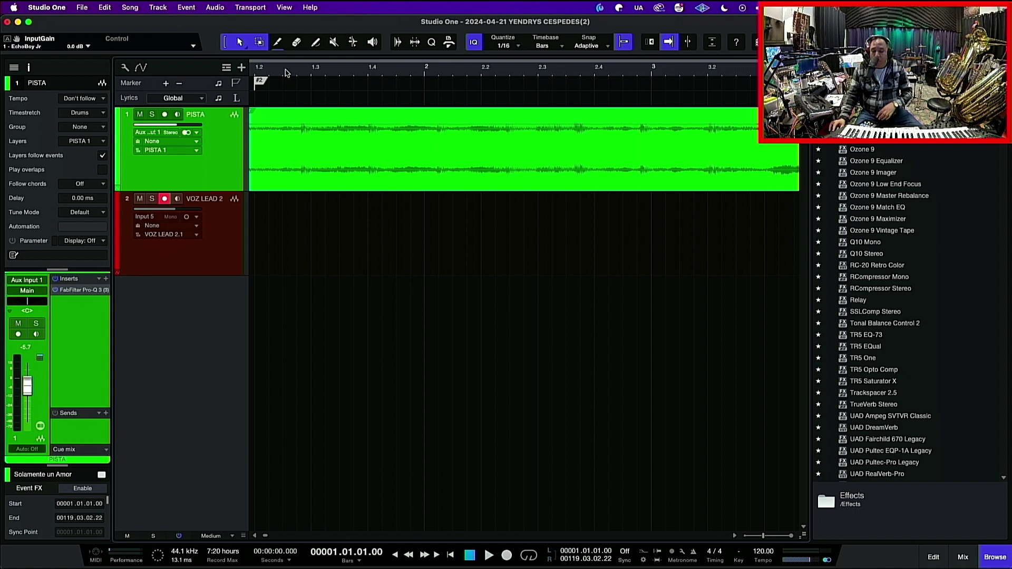
{"action": "scroll", "coordinate": [285, 72], "scroll_direction": "left", "scroll_amount": 2}
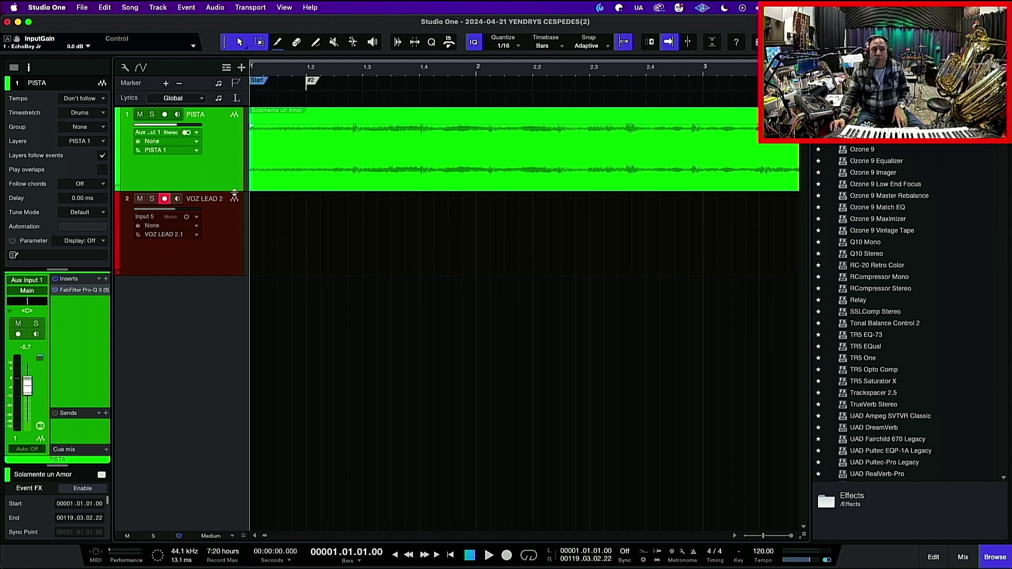
{"action": "left_click_drag", "start_coordinate": [233, 192], "coordinate": [222, 377]}
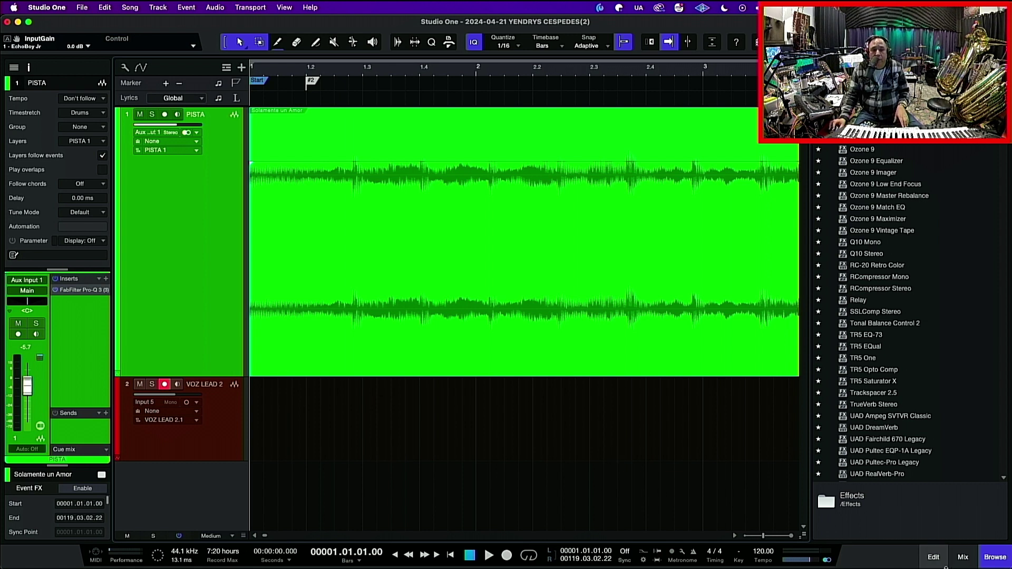
Step: Hide the browser to widen the arrangement and play the opening of the PISTA audio
{"action": "left_click", "coordinate": [995, 557]}
{"action": "key", "text": "space"}
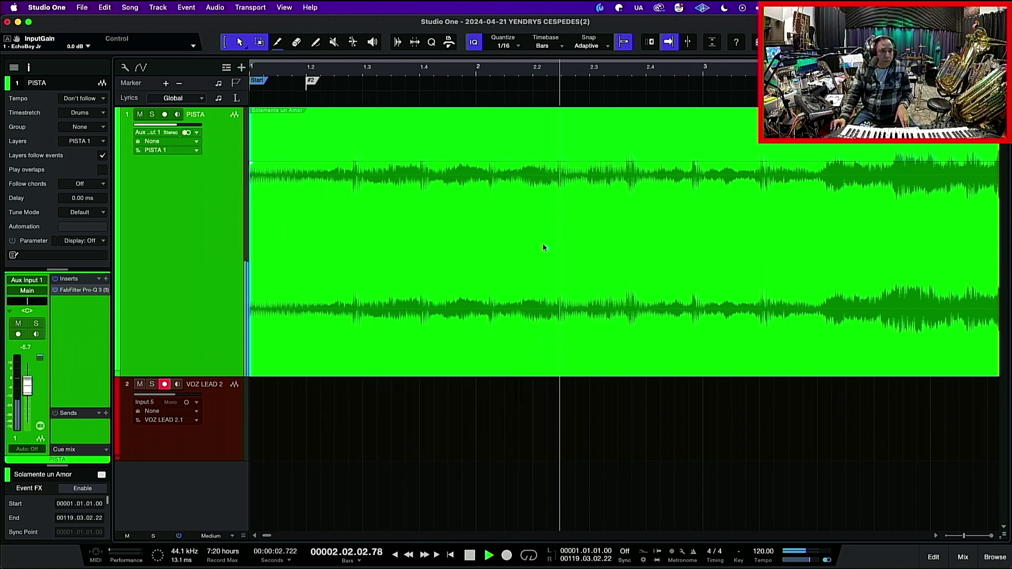
{"action": "key", "text": "space"}
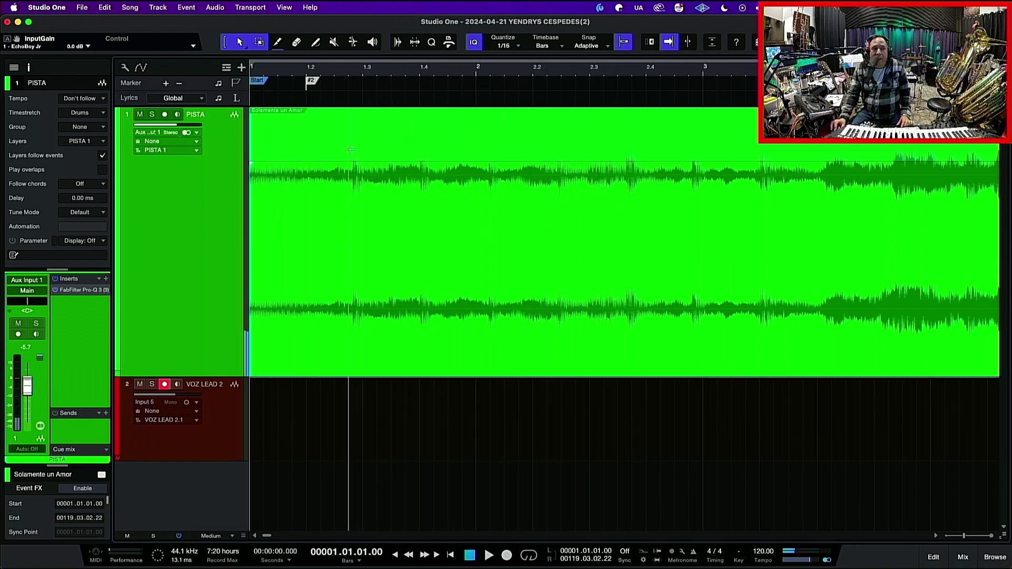
Step: Turn off snapping and play the opening of the PISTA audio to locate its first beat
{"action": "left_click", "coordinate": [624, 45]}
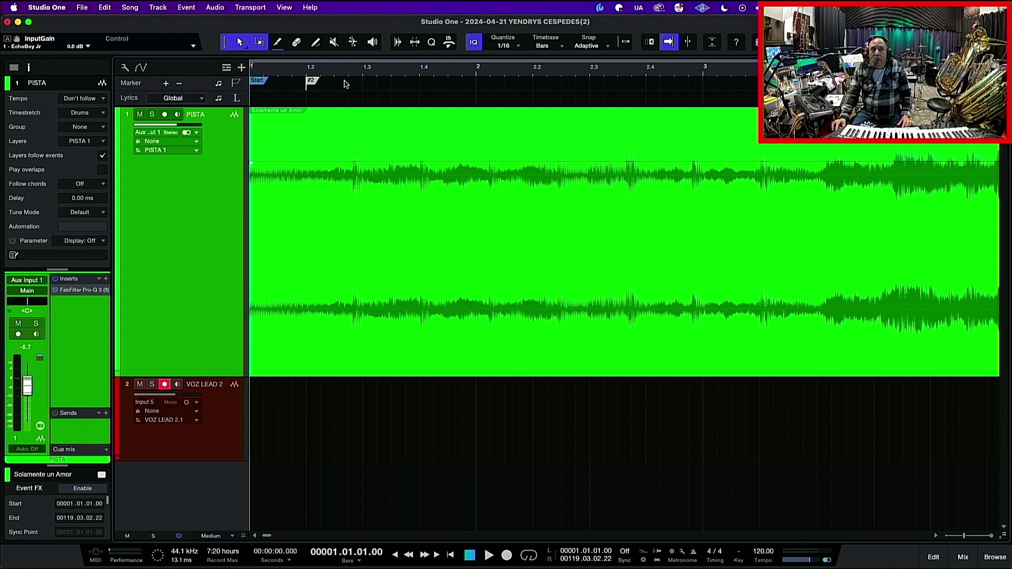
{"action": "scroll", "coordinate": [343, 75], "scroll_direction": "up", "scroll_amount": 4}
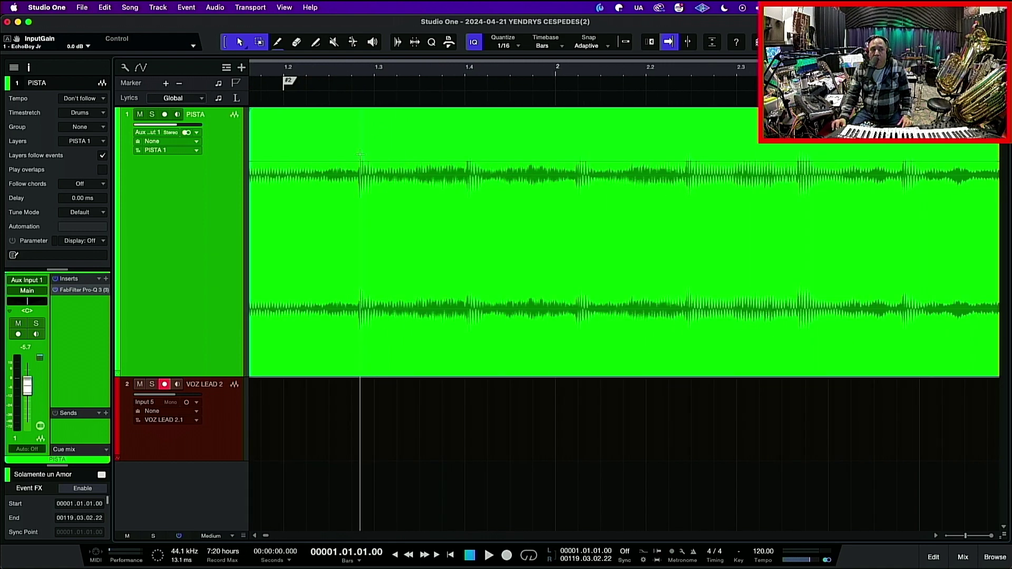
{"action": "key", "text": "space"}
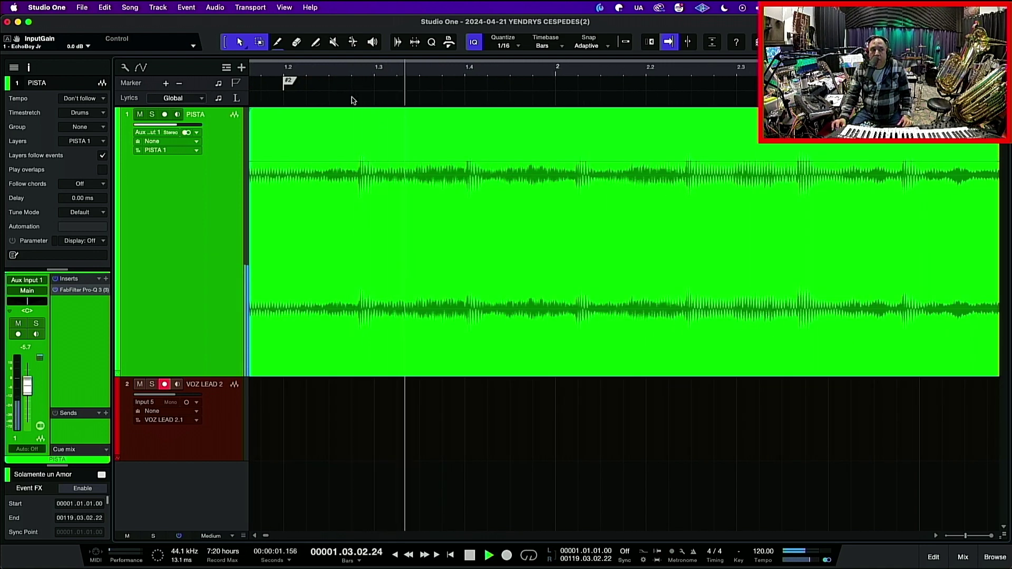
{"action": "key", "text": "space"}
{"action": "left_click", "coordinate": [355, 99]}
{"action": "scroll", "coordinate": [303, 71], "scroll_direction": "down", "scroll_amount": 2}
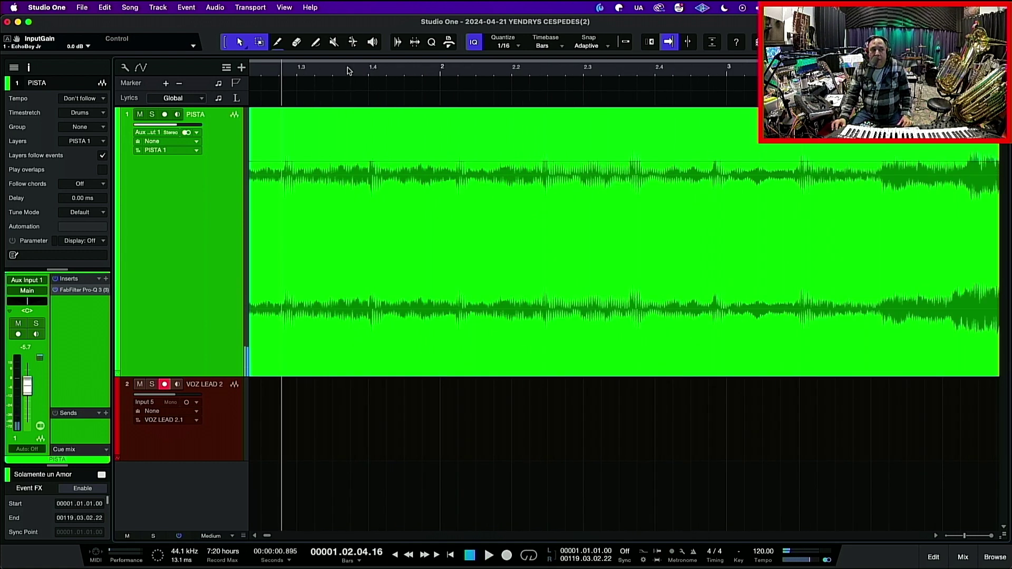
Step: Split the PISTA audio at the first strong transient just before beat 1.3 and delete the portion before it
{"action": "scroll", "coordinate": [274, 73], "scroll_direction": "up", "scroll_amount": 3}
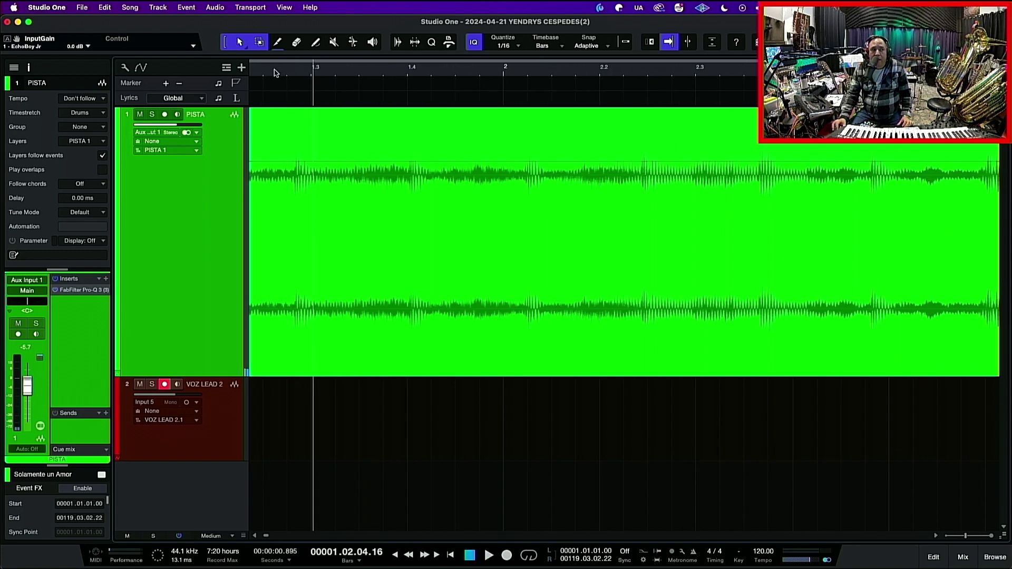
{"action": "scroll", "coordinate": [274, 73], "scroll_direction": "up", "scroll_amount": 5}
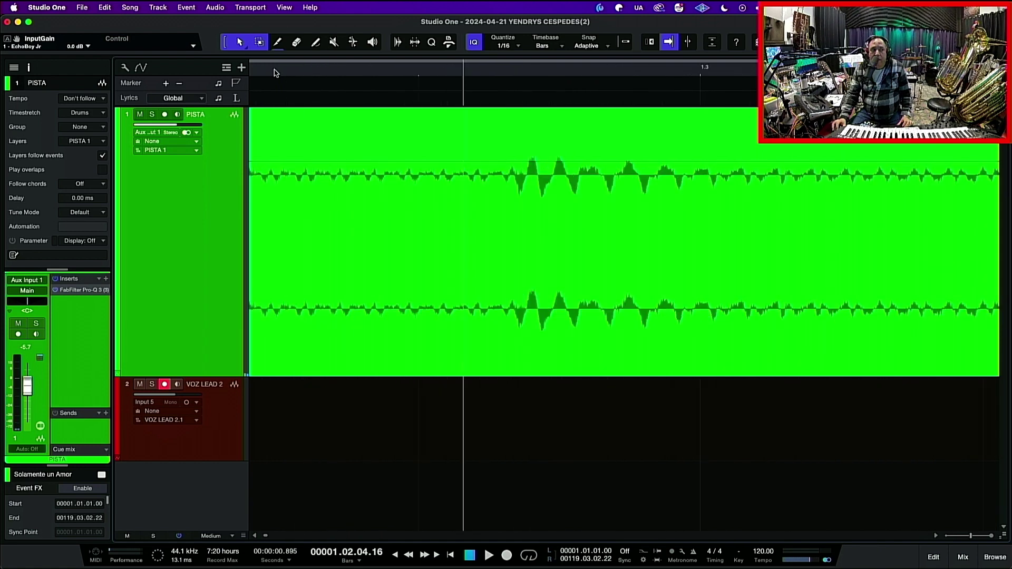
{"action": "left_click", "coordinate": [512, 171]}
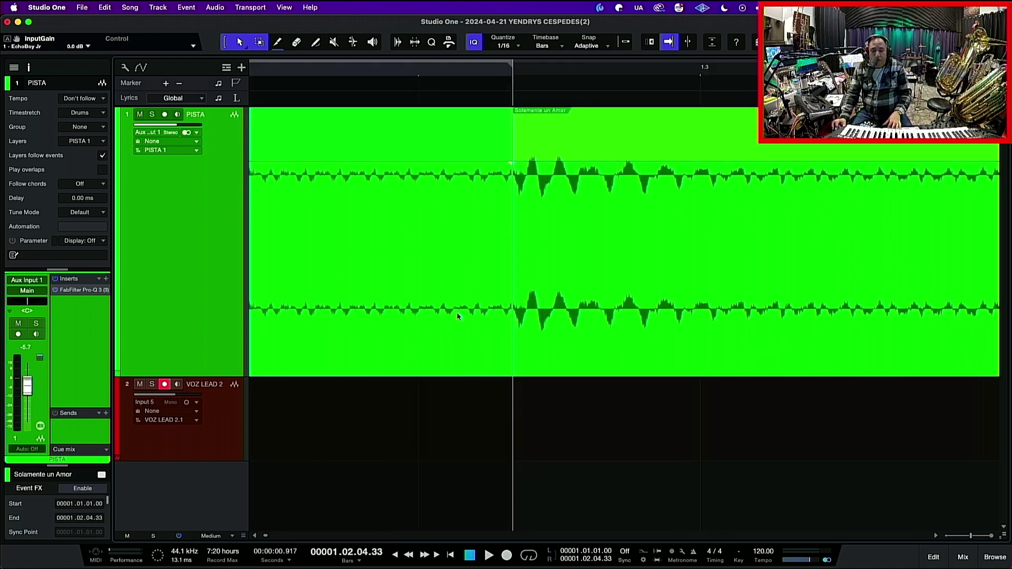
{"action": "key", "text": "Delete"}
Step: Move the trimmed PISTA audio to the song start at bar 1 and play its opening
{"action": "scroll", "coordinate": [643, 69], "scroll_direction": "down", "scroll_amount": 3}
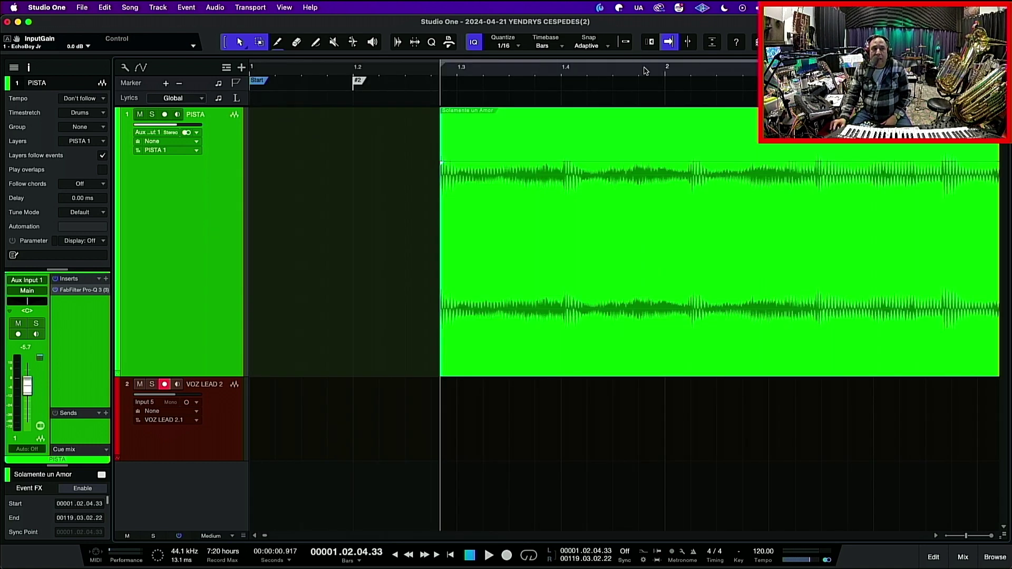
{"action": "scroll", "coordinate": [645, 71], "scroll_direction": "down", "scroll_amount": 2}
{"action": "left_click_drag", "start_coordinate": [661, 324], "coordinate": [502, 315]}
{"action": "key", "text": "f"}
{"action": "key", "text": "space"}
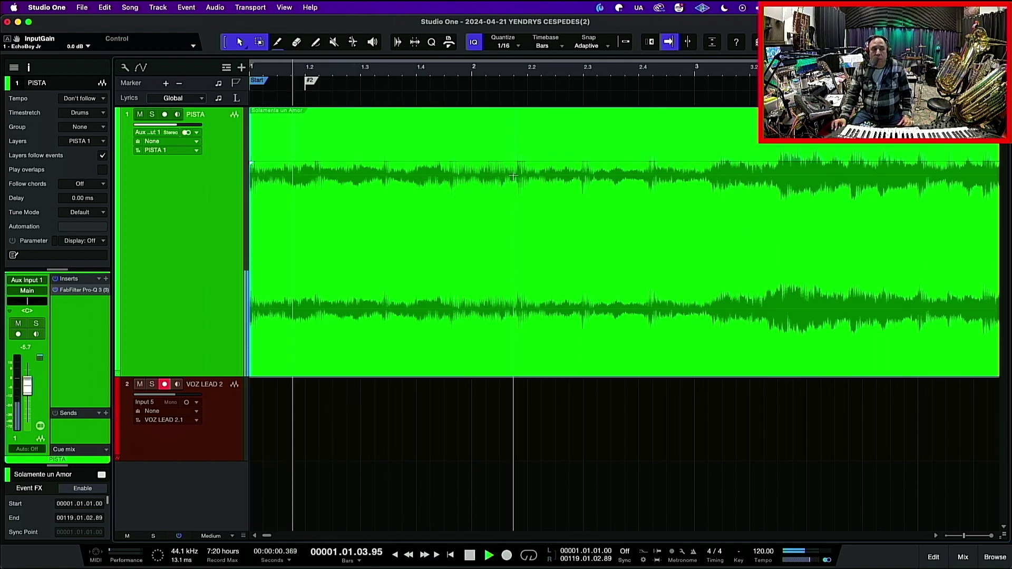
{"action": "key", "text": "space"}
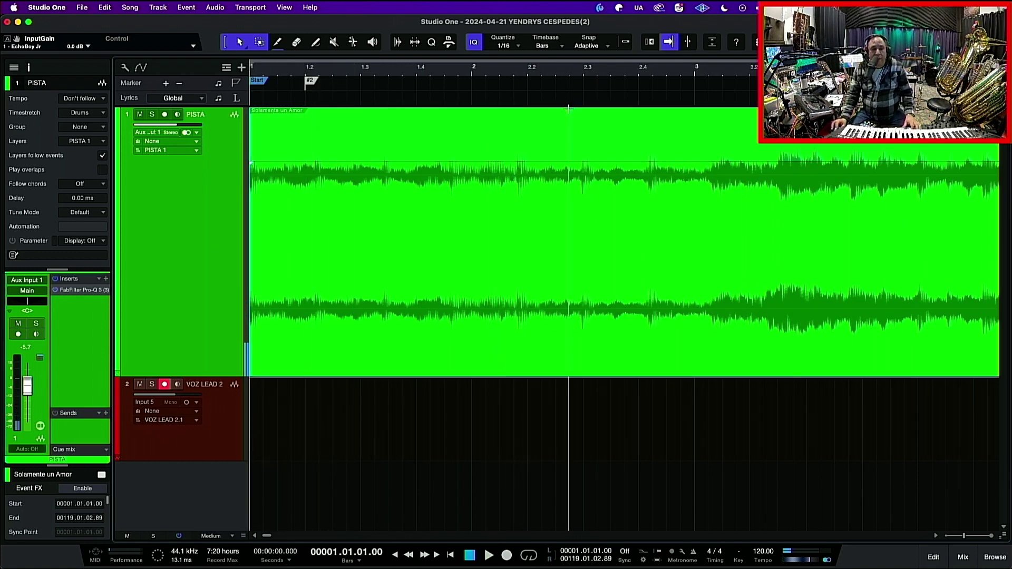
Step: Enable the metronome click on the Listen Bus in the console and set its click volume to -6.1 dB
{"action": "key", "text": "F3"}
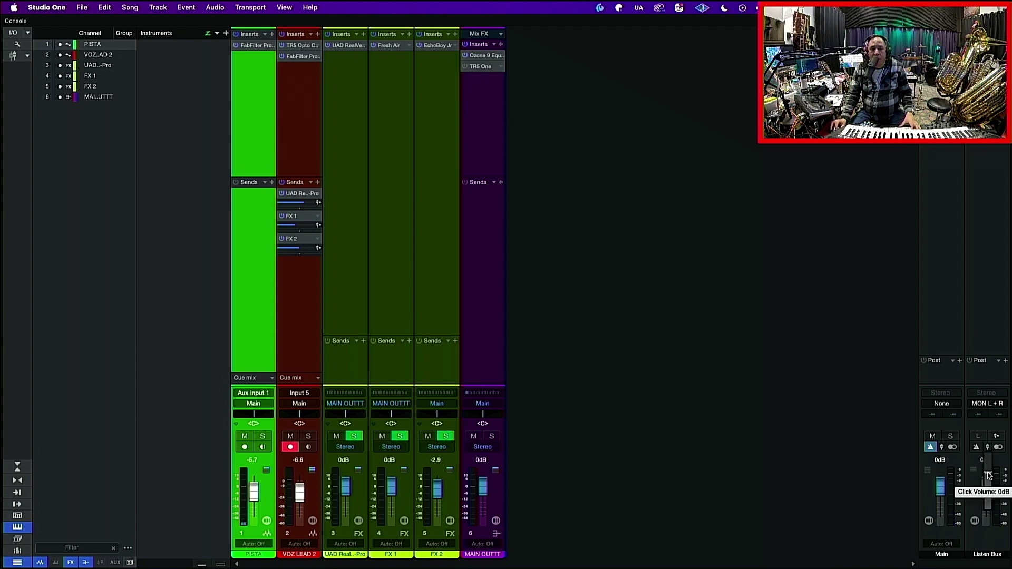
{"action": "left_click", "coordinate": [976, 447]}
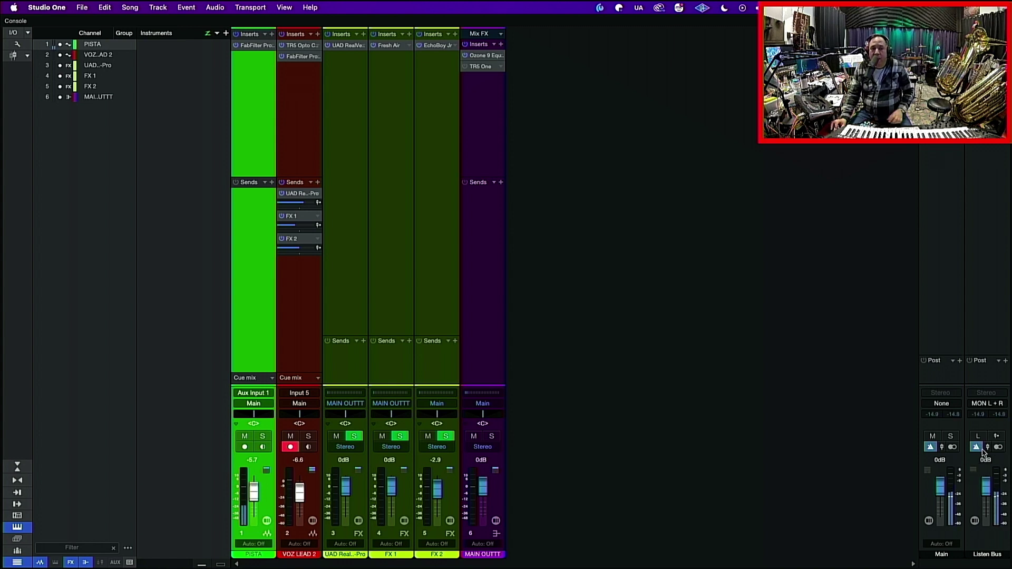
{"action": "left_click_drag", "start_coordinate": [986, 448], "coordinate": [998, 534]}
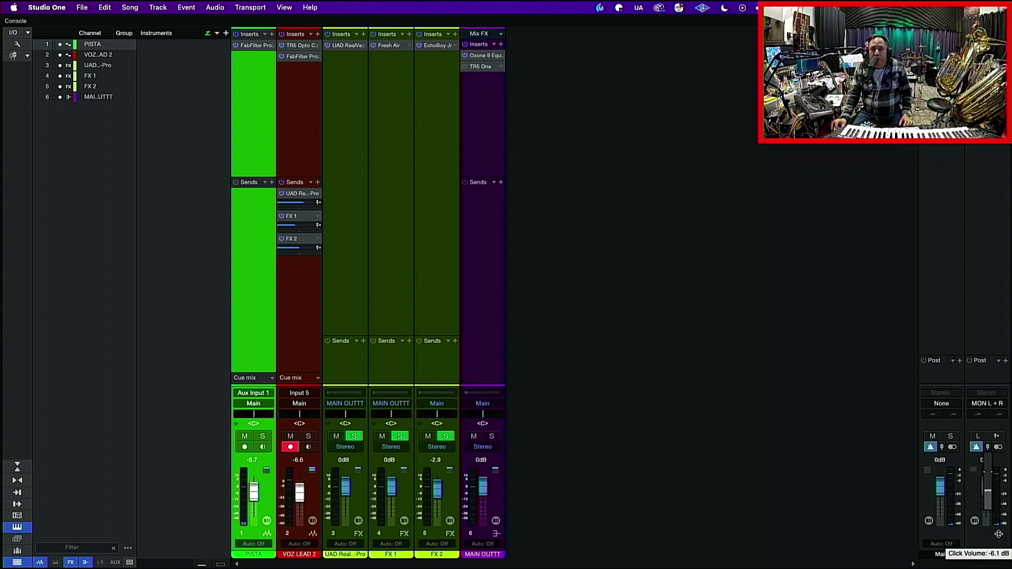
{"action": "key", "text": "F3"}
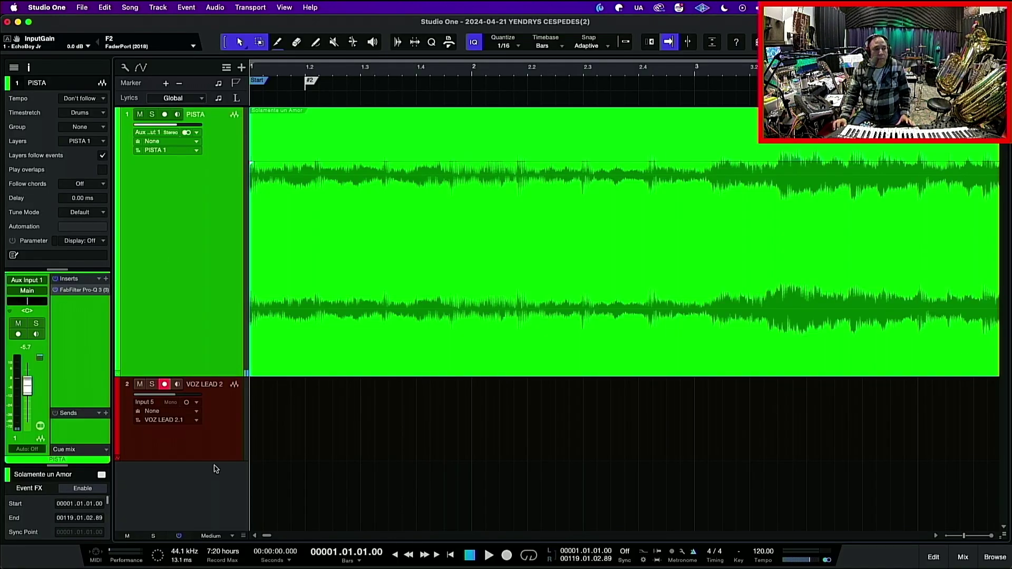
Step: Reduce the PISTA track's height and tap the song tempo to 101 BPM in time with the playing audio
{"action": "left_click_drag", "start_coordinate": [232, 376], "coordinate": [251, 240]}
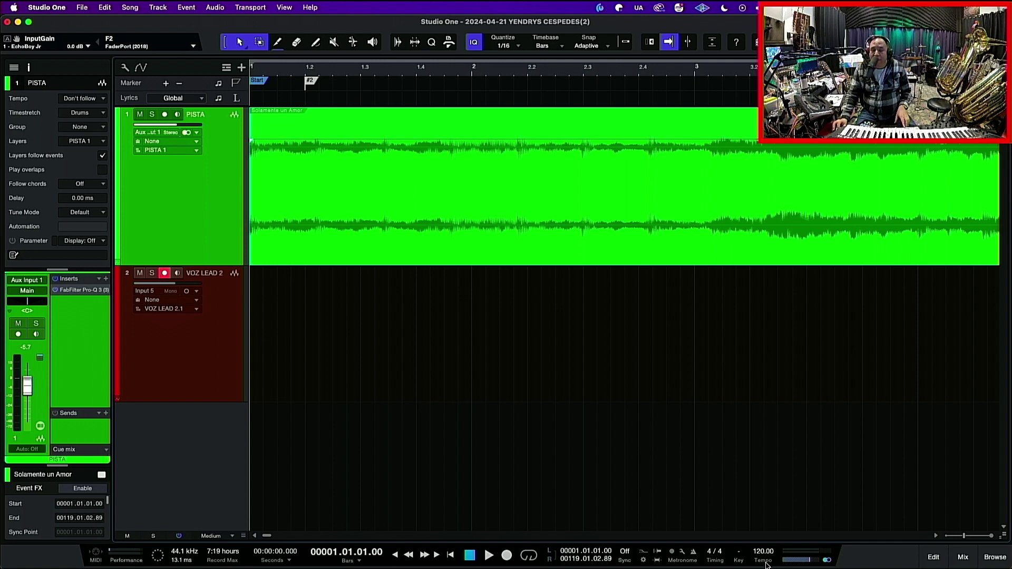
{"action": "key", "text": "space"}
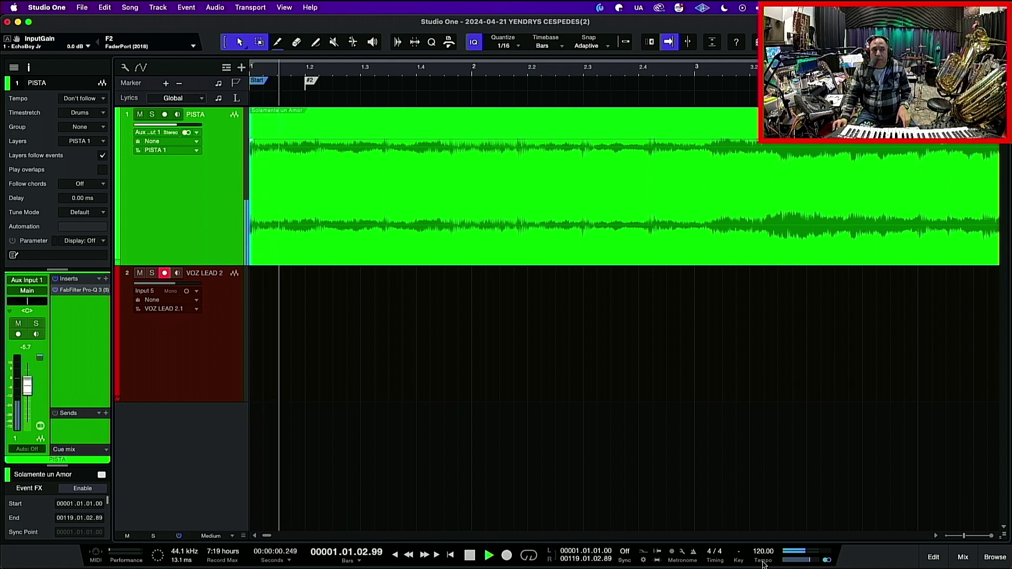
{"action": "key", "text": "space"}
{"action": "key", "text": "space"}
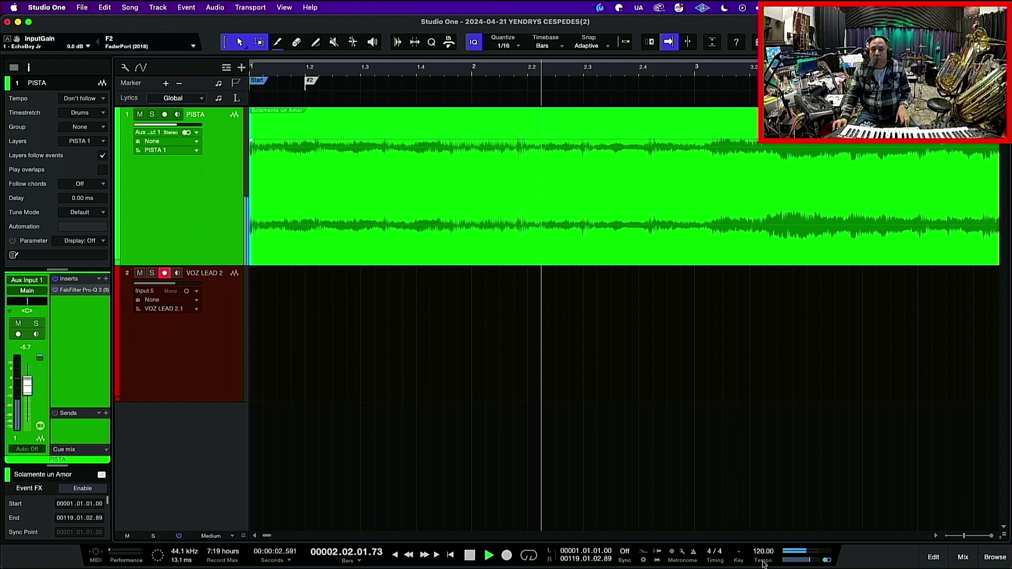
{"action": "left_click", "coordinate": [763, 561]}
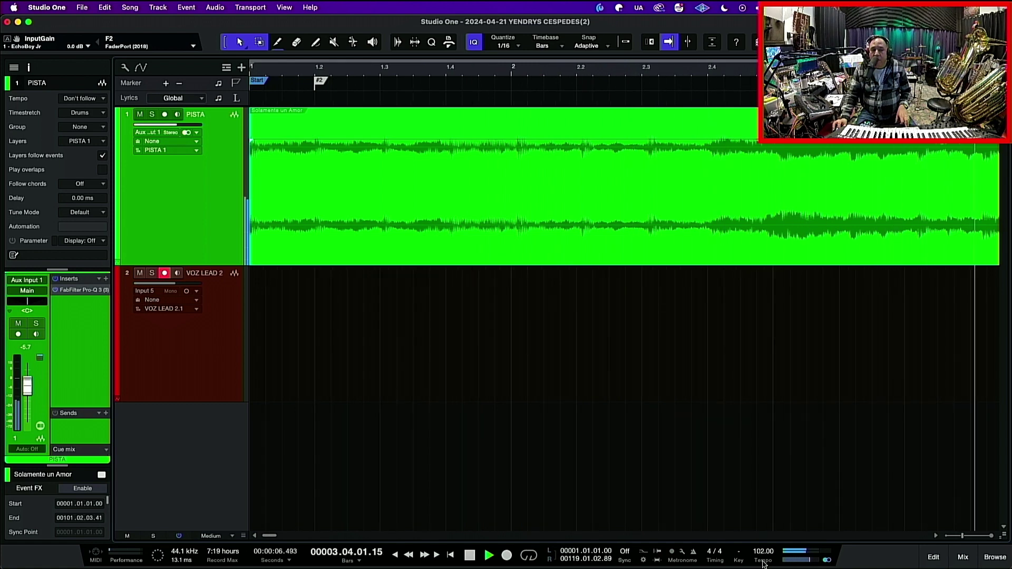
{"action": "left_click", "coordinate": [764, 563]}
{"action": "key", "text": "space"}
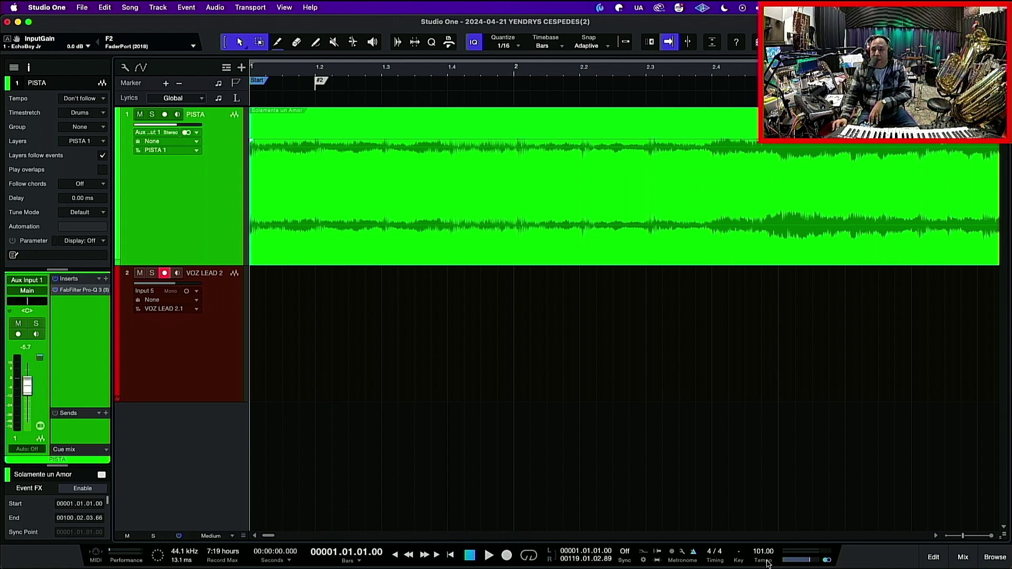
Step: Play the opening against the click, set the song tempo to 100 BPM, and play it again
{"action": "key", "text": "space"}
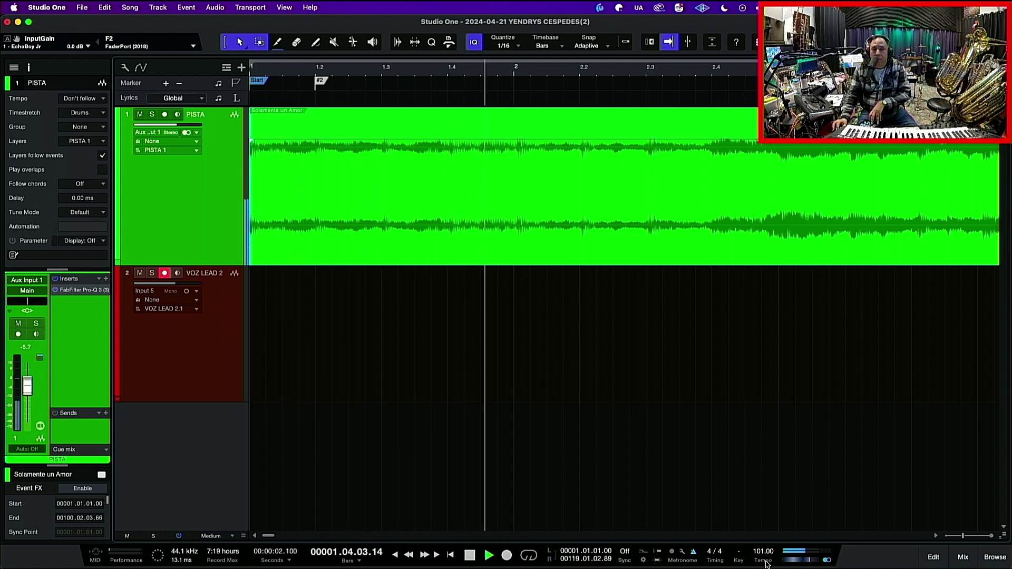
{"action": "key", "text": "space"}
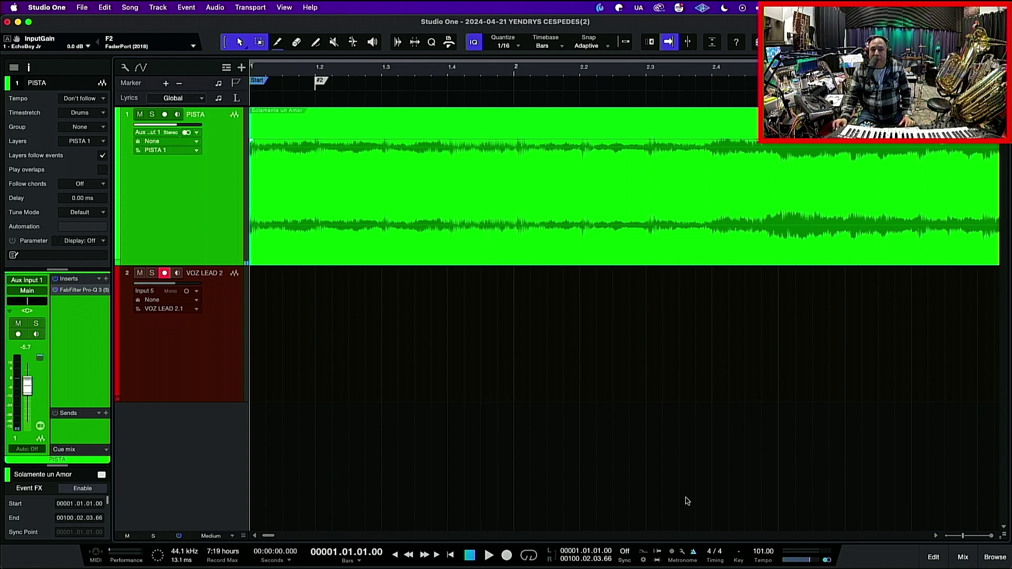
{"action": "left_click", "coordinate": [769, 552]}
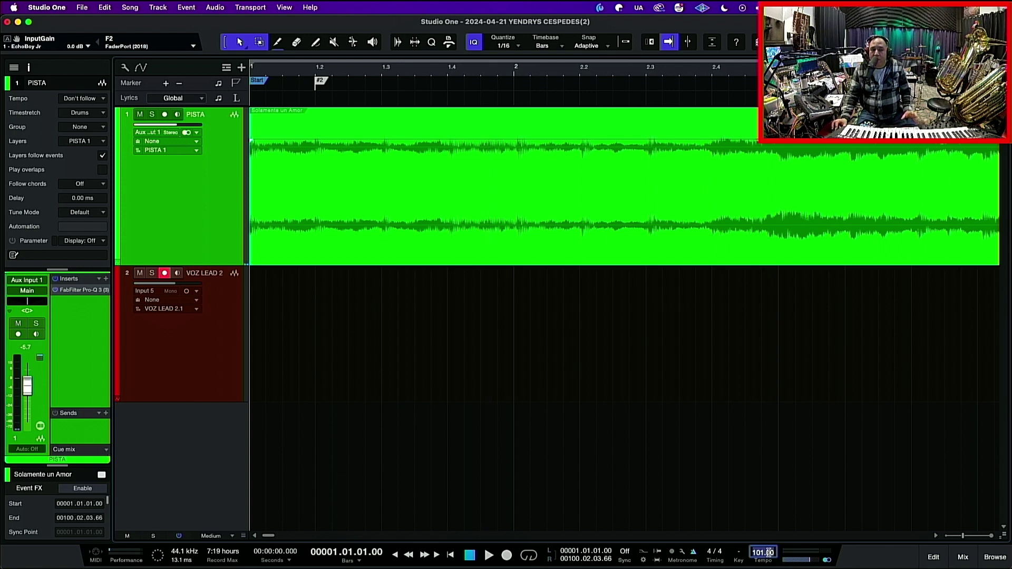
{"action": "type", "text": "100"}
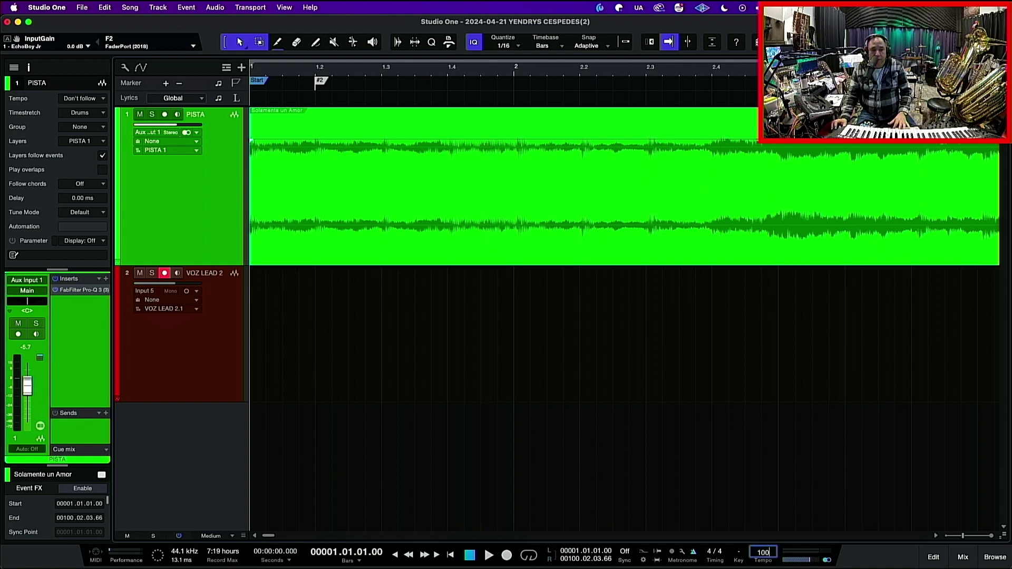
{"action": "key", "text": "Return"}
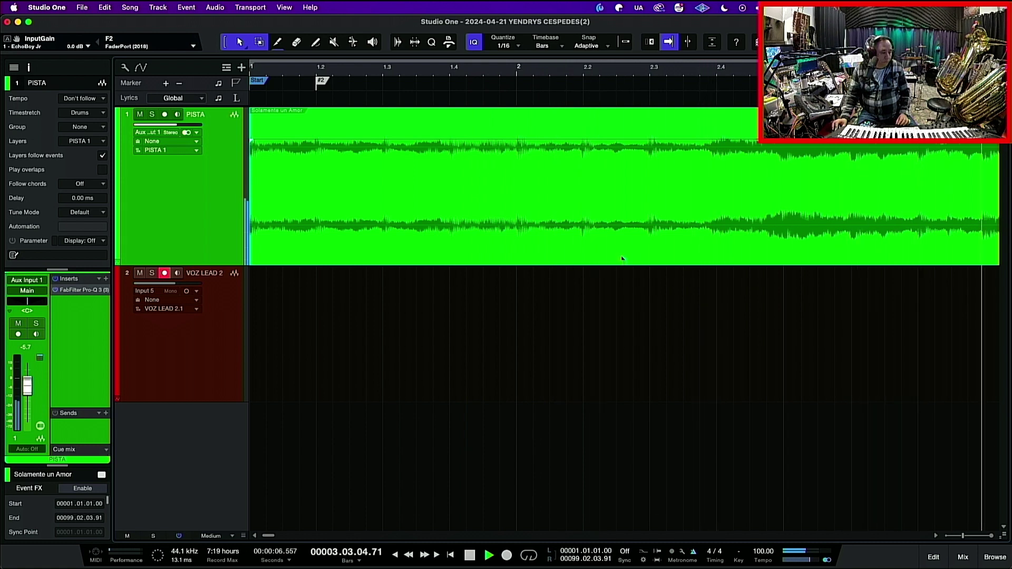
{"action": "key", "text": "space"}
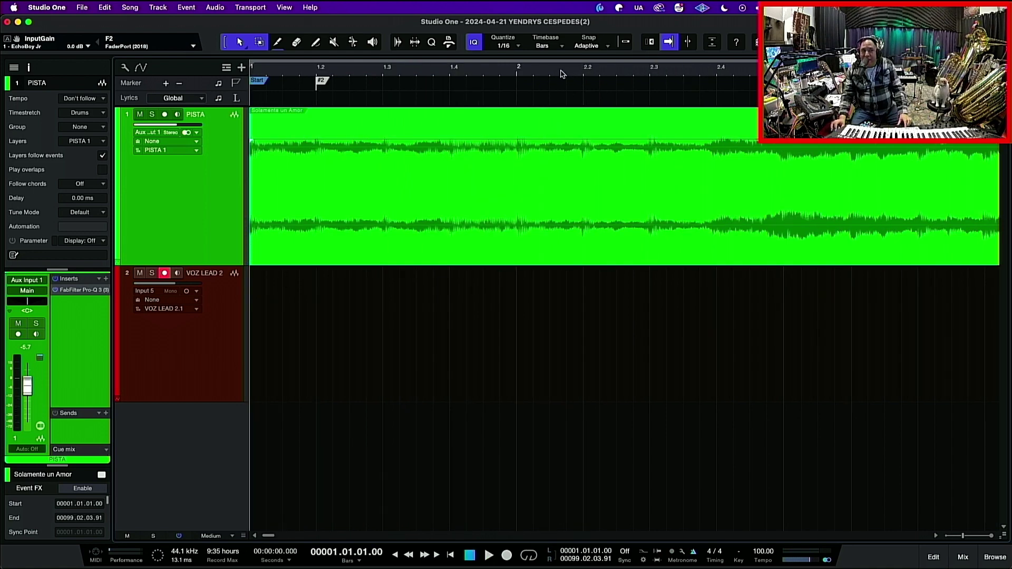
Step: Play the PISTA audio from about bar 8 to compare its beats with the click and the grid
{"action": "scroll", "coordinate": [503, 74], "scroll_direction": "down", "scroll_amount": 10}
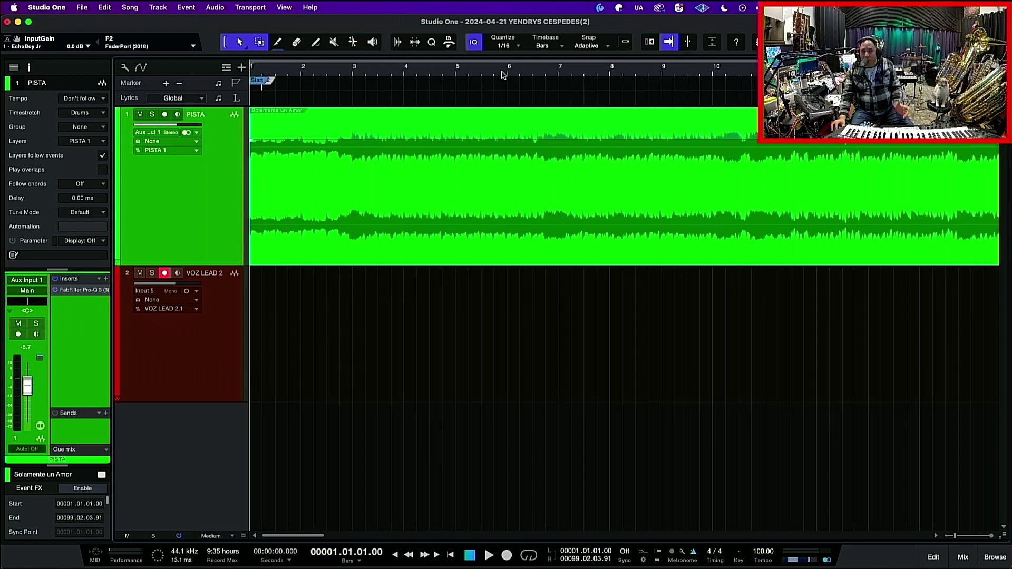
{"action": "left_click", "coordinate": [653, 74]}
{"action": "key", "text": "e"}
{"action": "key", "text": "e"}
{"action": "key", "text": "e"}
{"action": "key", "text": "e"}
{"action": "key", "text": "e"}
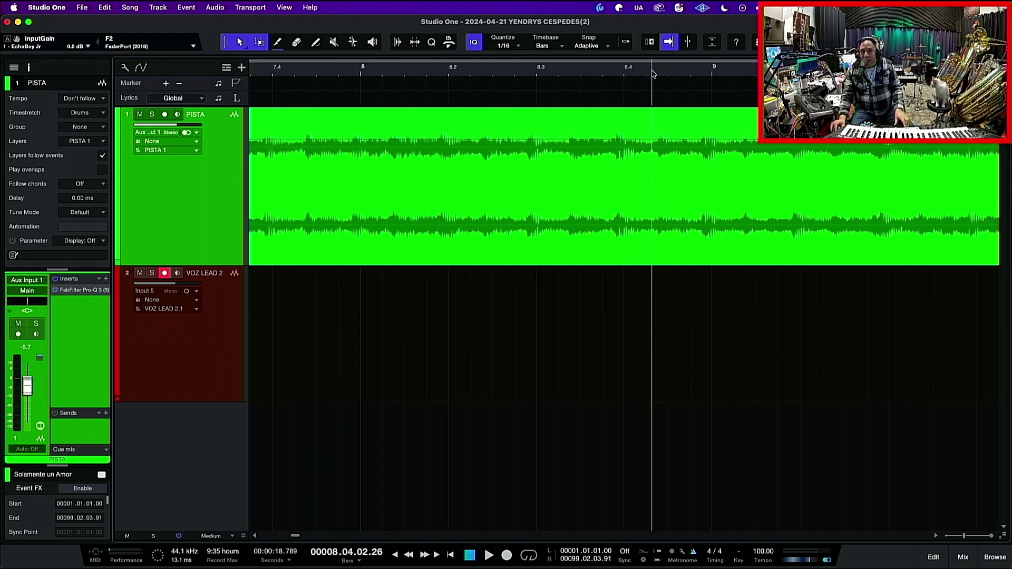
{"action": "key", "text": "space"}
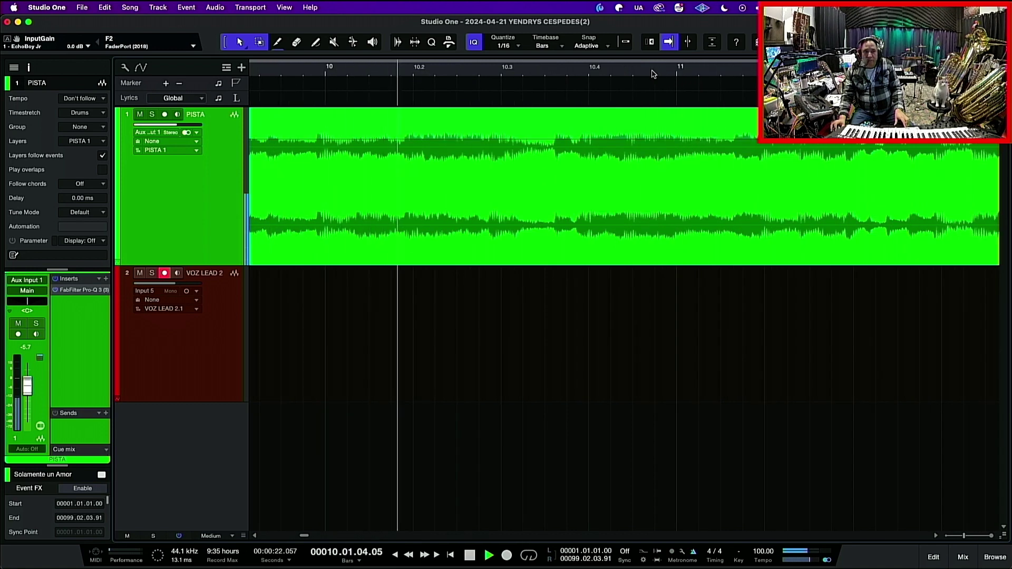
{"action": "key", "text": "space"}
{"action": "key", "text": "e"}
{"action": "key", "text": "e"}
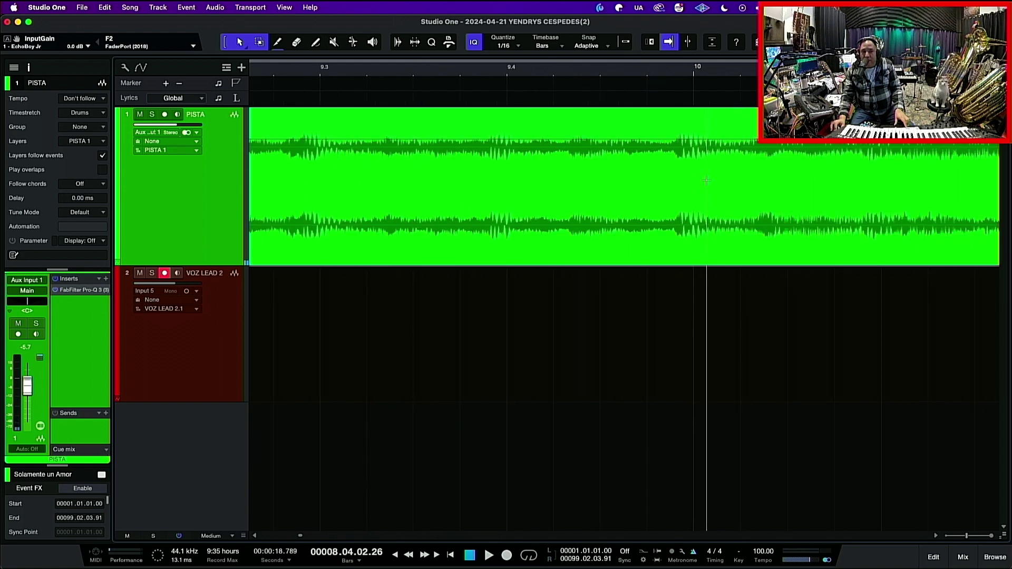
Step: Nudge the PISTA audio slightly later so it starts at 1.01.01.23, and play it against the click
{"action": "left_click_drag", "start_coordinate": [714, 204], "coordinate": [723, 196]}
{"action": "key", "text": "space"}
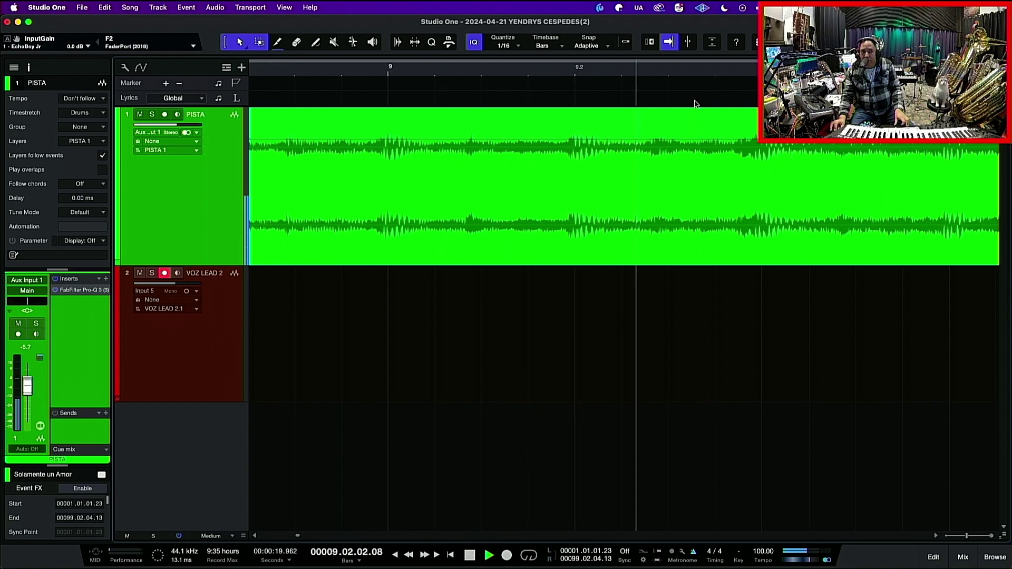
{"action": "scroll", "coordinate": [688, 71], "scroll_direction": "down", "scroll_amount": 10}
{"action": "key", "text": "space"}
Step: Play the PISTA audio around bar 18 to examine how its beats line up with the click
{"action": "left_click", "coordinate": [692, 70]}
{"action": "key", "text": "space"}
{"action": "key", "text": "e"}
{"action": "key", "text": "e"}
{"action": "key", "text": "e"}
{"action": "key", "text": "e"}
{"action": "key", "text": "e"}
{"action": "key", "text": "e"}
{"action": "key", "text": "w"}
{"action": "key", "text": "w"}
{"action": "key", "text": "w"}
{"action": "key", "text": "w"}
{"action": "key", "text": "w"}
{"action": "key", "text": "w"}
{"action": "key", "text": "w"}
{"action": "key", "text": "w"}
{"action": "key", "text": "w"}
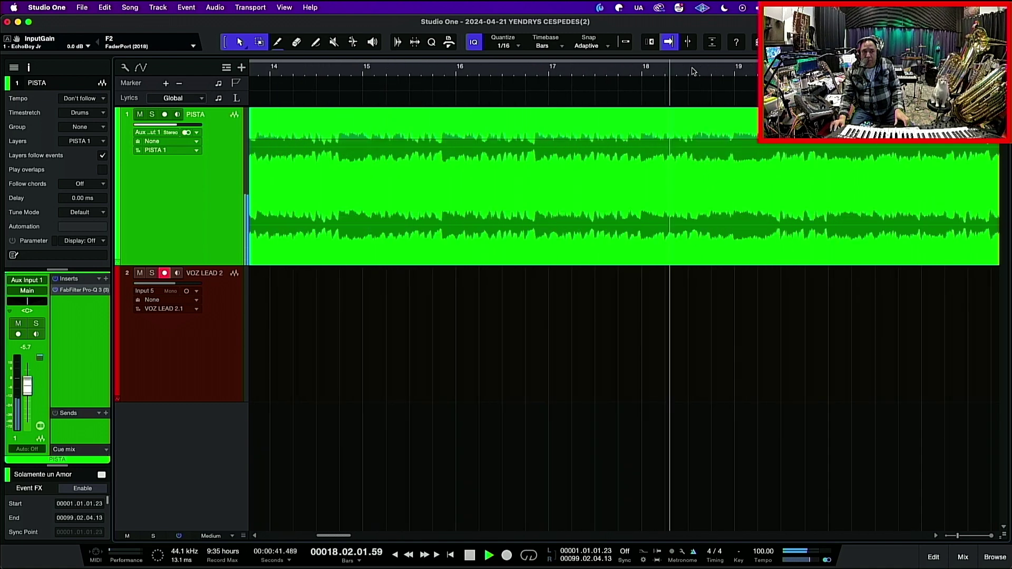
{"action": "key", "text": "space"}
Step: Play the PISTA audio from about bar 63 and compare its waveform peaks with the grid
{"action": "left_click", "coordinate": [548, 78]}
{"action": "key", "text": "space"}
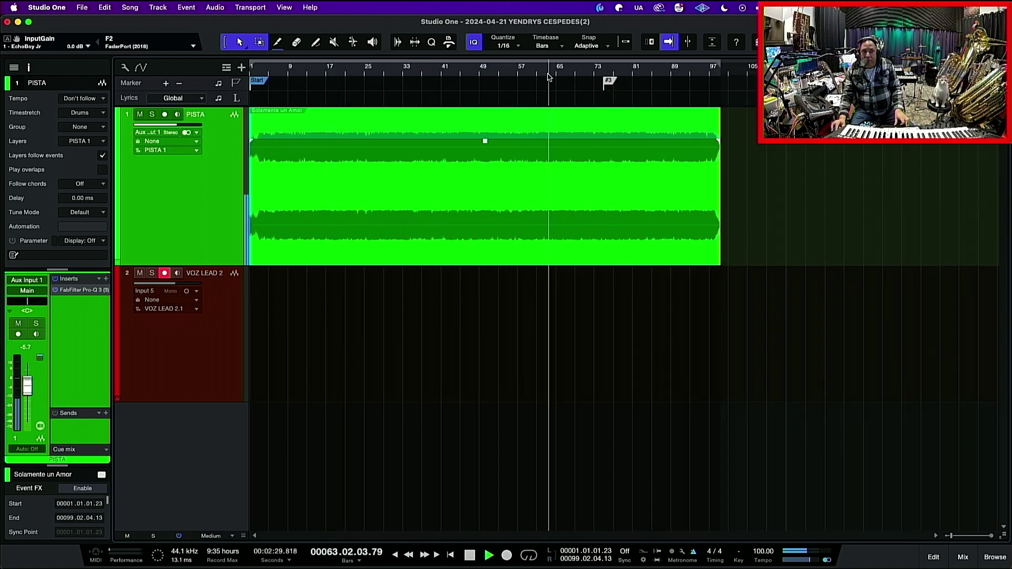
{"action": "key", "text": "e"}
{"action": "key", "text": "e"}
{"action": "key", "text": "e"}
{"action": "key", "text": "e"}
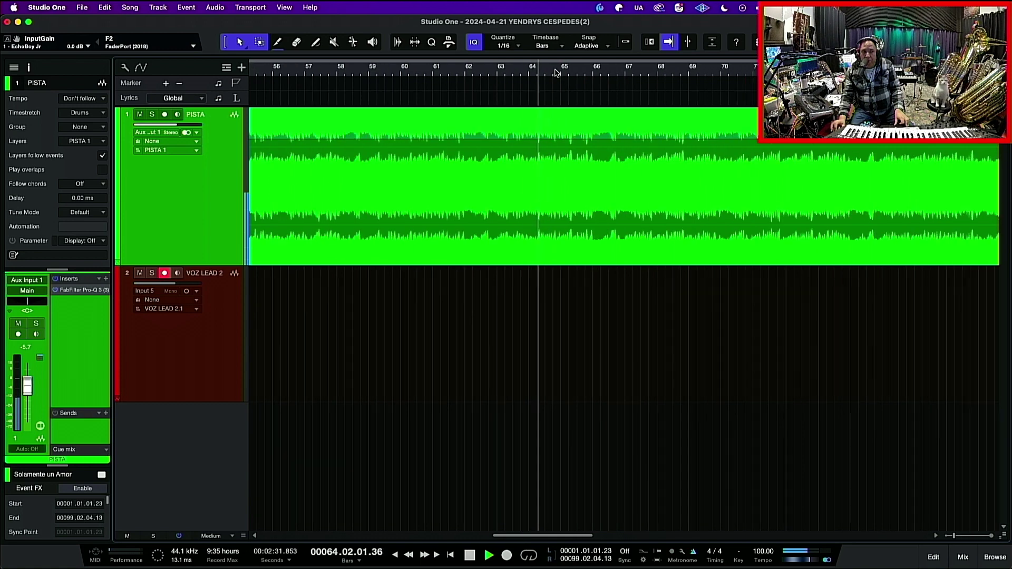
{"action": "key", "text": "w"}
{"action": "key", "text": "w"}
{"action": "key", "text": "w"}
{"action": "key", "text": "e"}
{"action": "key", "text": "e"}
{"action": "key", "text": "e"}
{"action": "key", "text": "space"}
Step: Play the PISTA audio from about bar 89 towards its end to check the timing against the click
{"action": "key", "text": "w"}
{"action": "key", "text": "w"}
{"action": "key", "text": "w"}
{"action": "left_click", "coordinate": [673, 73]}
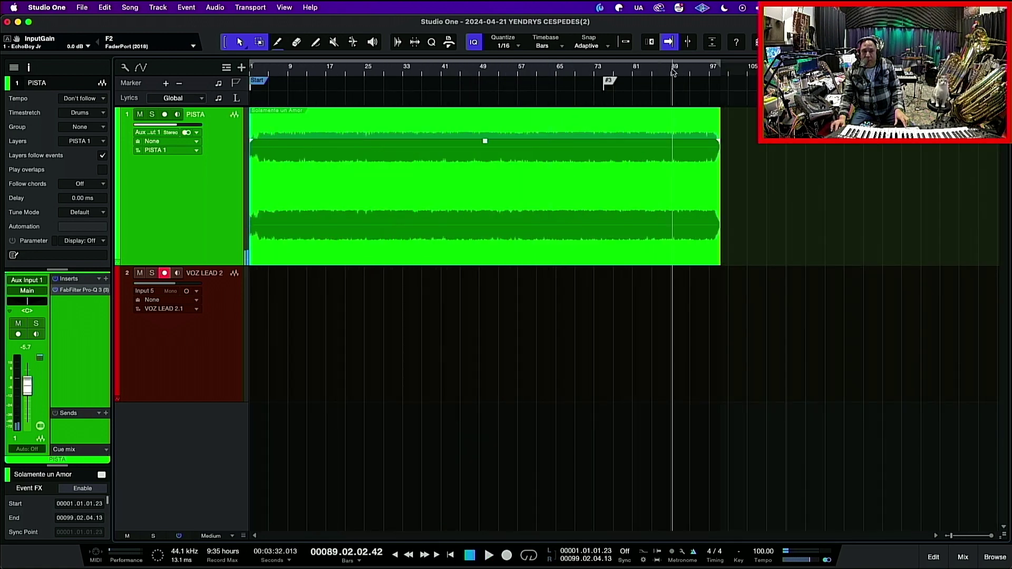
{"action": "key", "text": "e"}
{"action": "key", "text": "e"}
{"action": "key", "text": "e"}
{"action": "key", "text": "e"}
{"action": "key", "text": "e"}
{"action": "key", "text": "e"}
{"action": "key", "text": "space"}
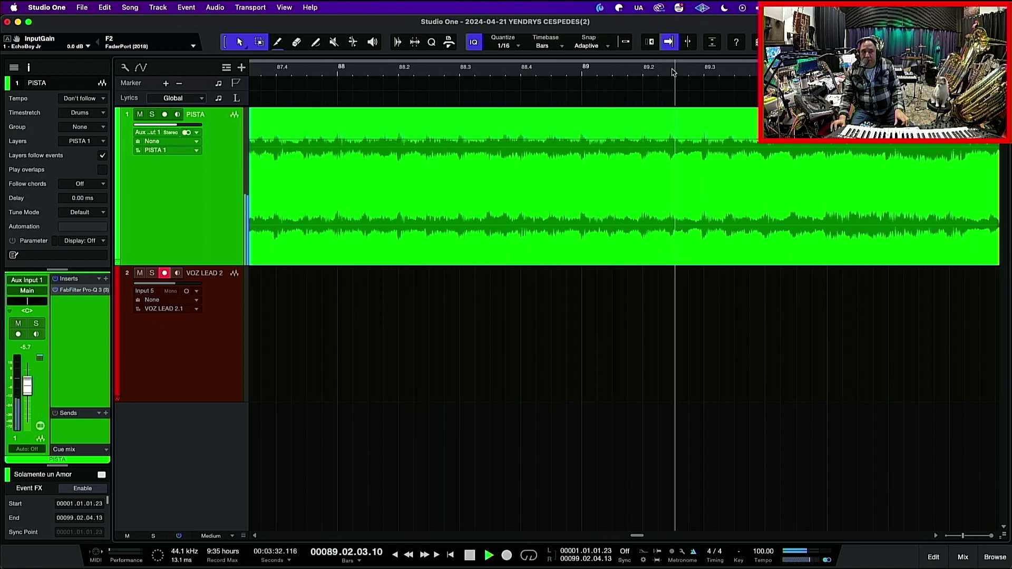
{"action": "key", "text": "w"}
{"action": "key", "text": "w"}
{"action": "key", "text": "w"}
{"action": "key", "text": "w"}
{"action": "key", "text": "w"}
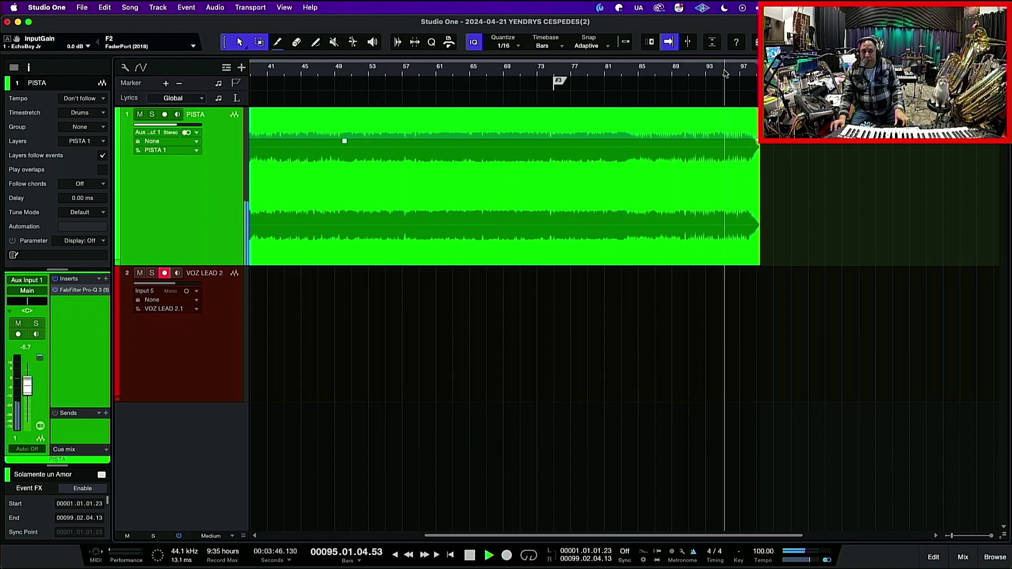
{"action": "key", "text": "space"}
Step: Return the playhead to the song start and extend the PISTA audio's beginning back to 1.01.01.00
{"action": "key", "text": "comma"}
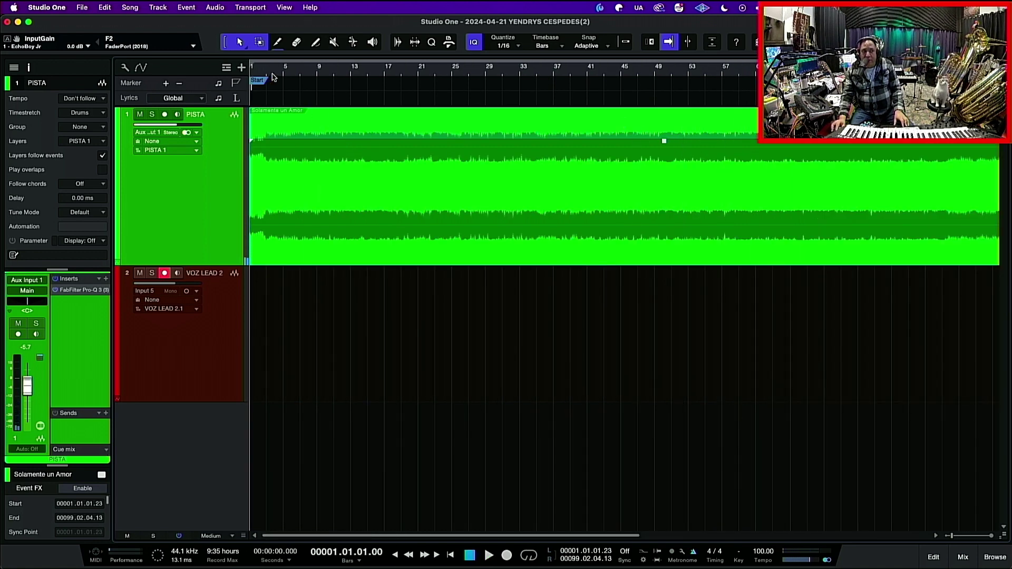
{"action": "key", "text": "e"}
{"action": "key", "text": "e"}
{"action": "key", "text": "e"}
{"action": "key", "text": "e"}
{"action": "key", "text": "e"}
{"action": "key", "text": "e"}
{"action": "key", "text": "e"}
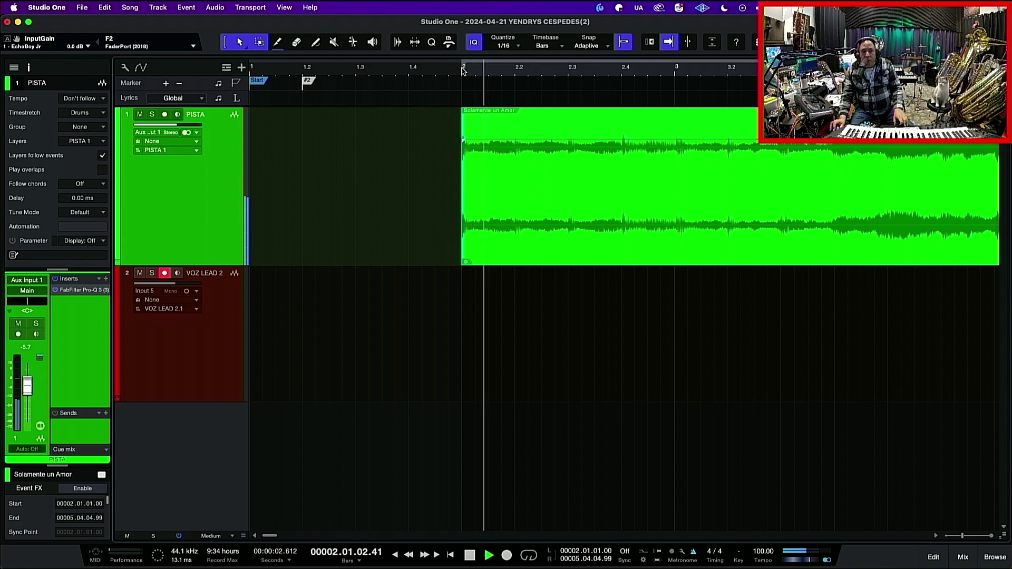
Step: Play the opening of the PISTA audio starting at bar 2, and return the playhead to the song start
{"action": "key", "text": "w"}
{"action": "key", "text": "w"}
{"action": "key", "text": "w"}
{"action": "key", "text": "w"}
{"action": "key", "text": "w"}
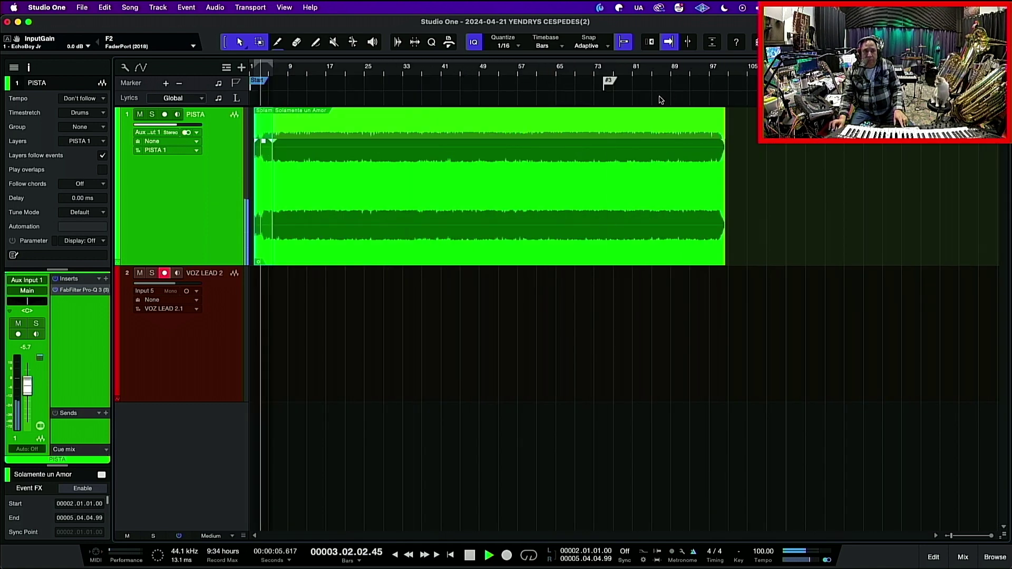
{"action": "key", "text": "space"}
{"action": "key", "text": "e"}
{"action": "key", "text": "e"}
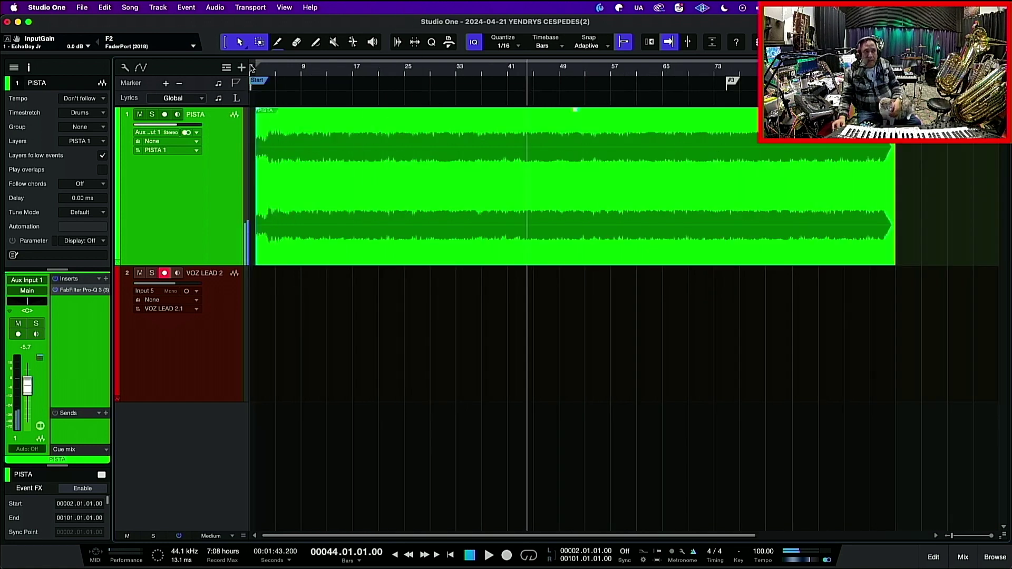
{"action": "left_click", "coordinate": [252, 73]}
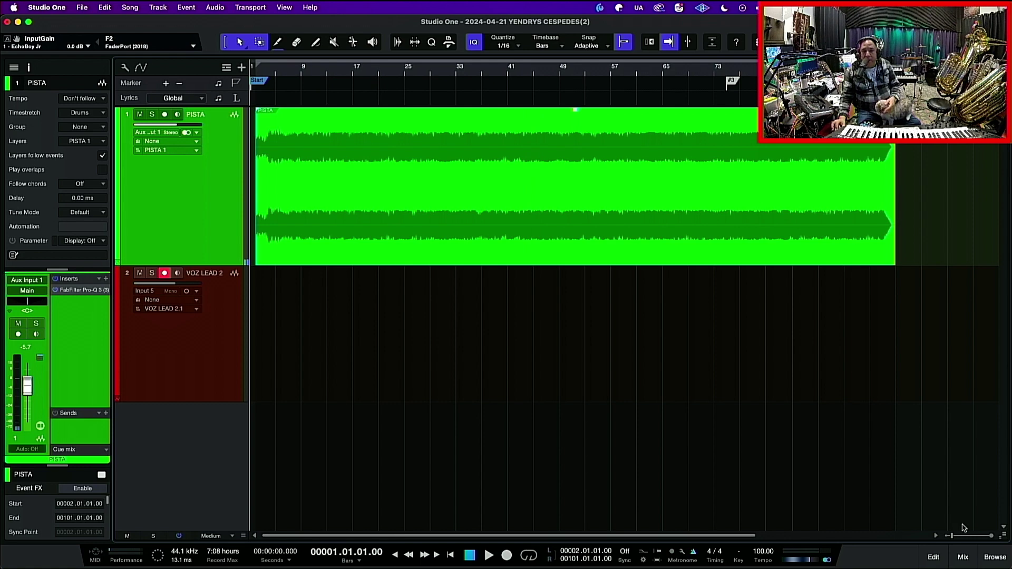
Step: Show the file browser and expand the Extreme Pro volume down to the SOUND BANK YCC folder
{"action": "left_click", "coordinate": [994, 558]}
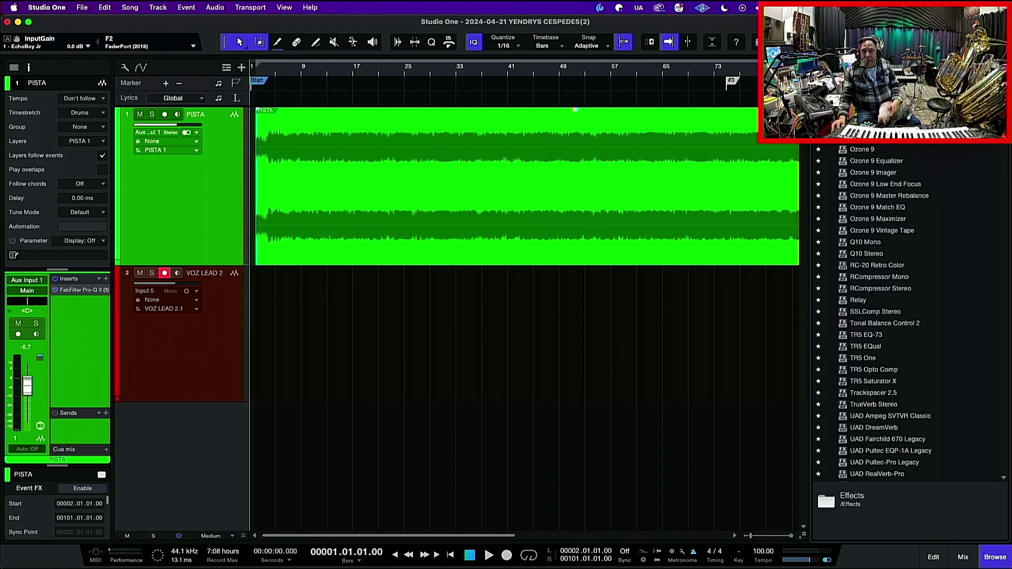
{"action": "left_click", "coordinate": [915, 67]}
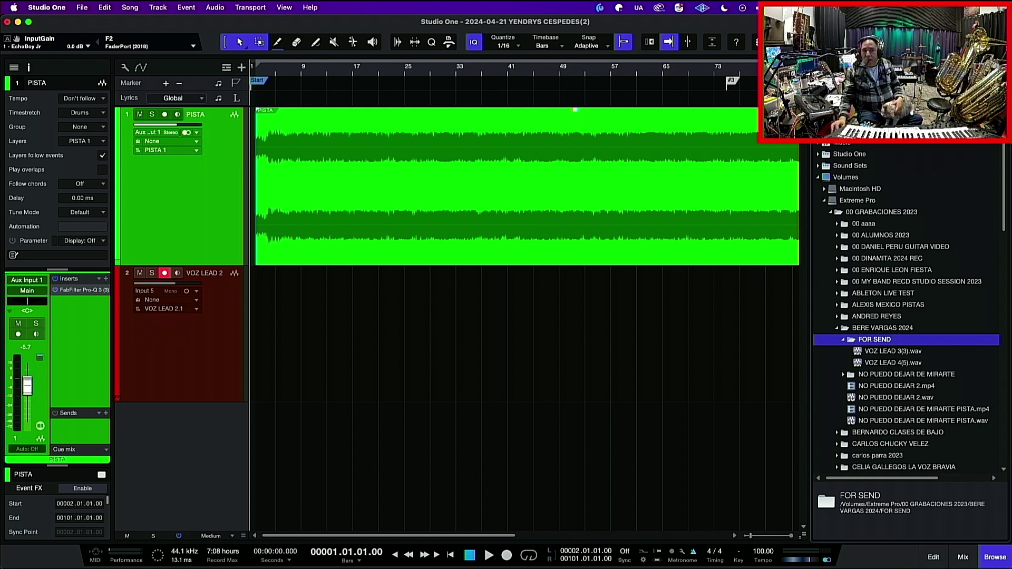
{"action": "left_click", "coordinate": [819, 177]}
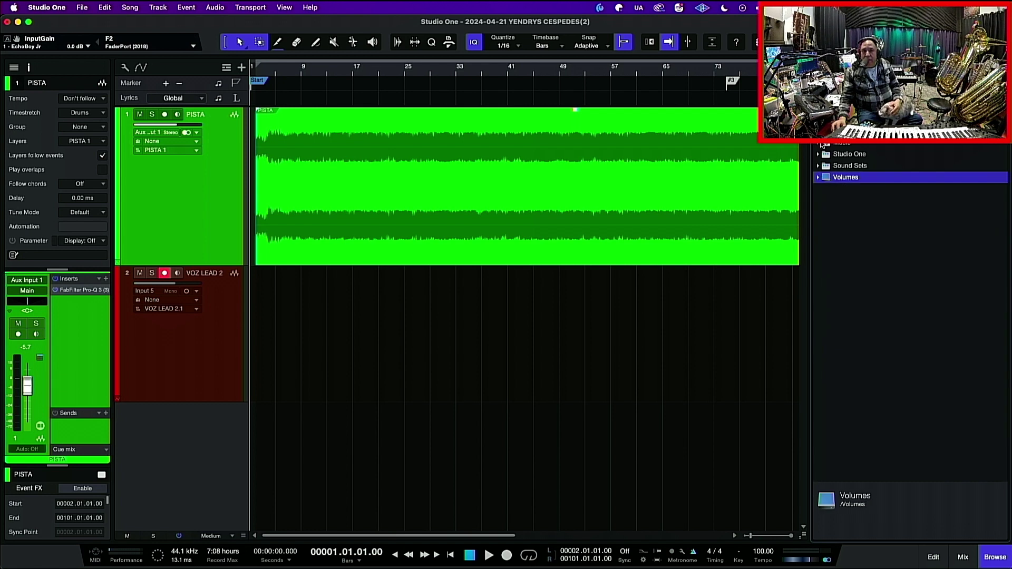
{"action": "left_click", "coordinate": [818, 177]}
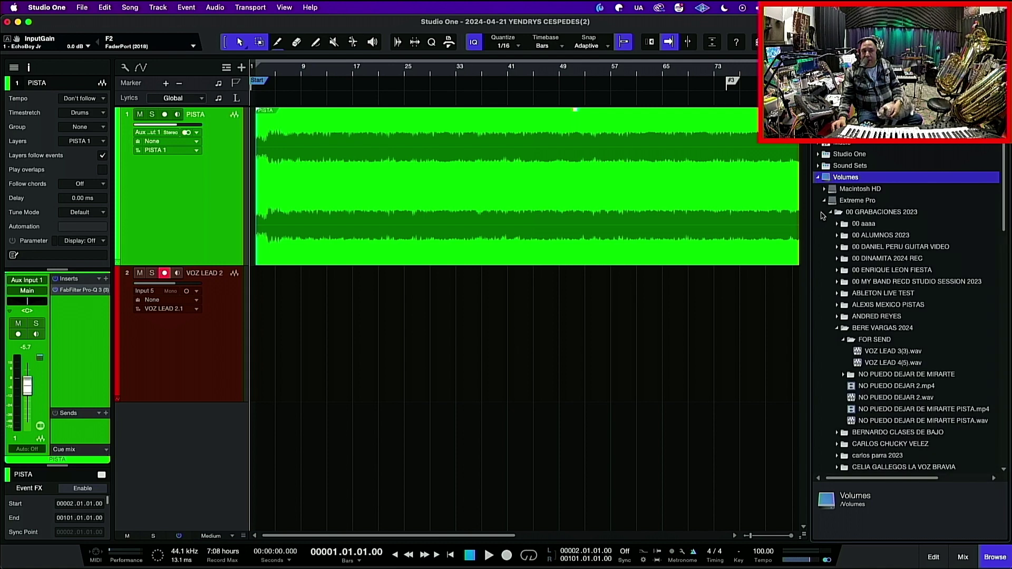
{"action": "left_click", "coordinate": [824, 201]}
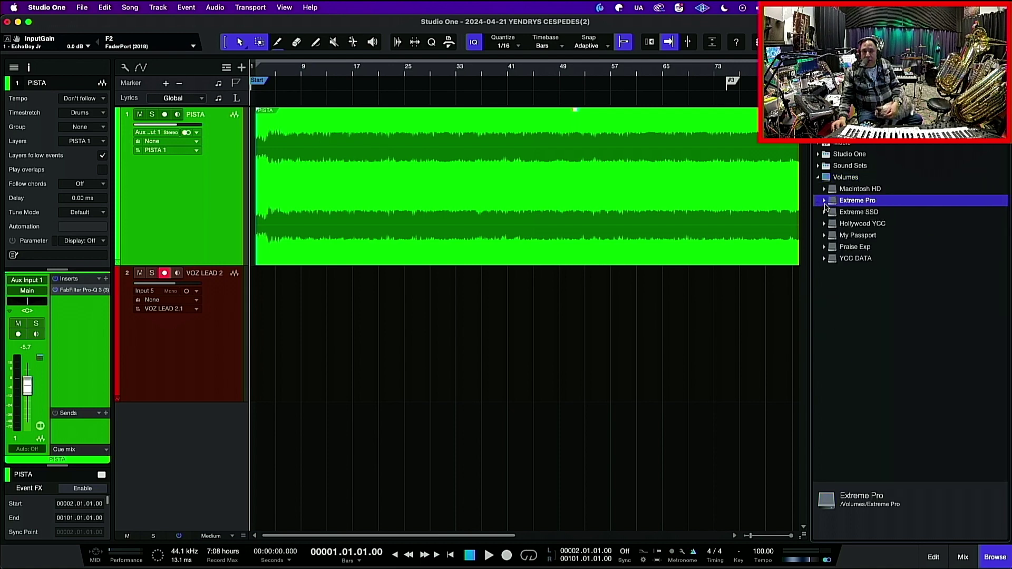
{"action": "left_click", "coordinate": [824, 201]}
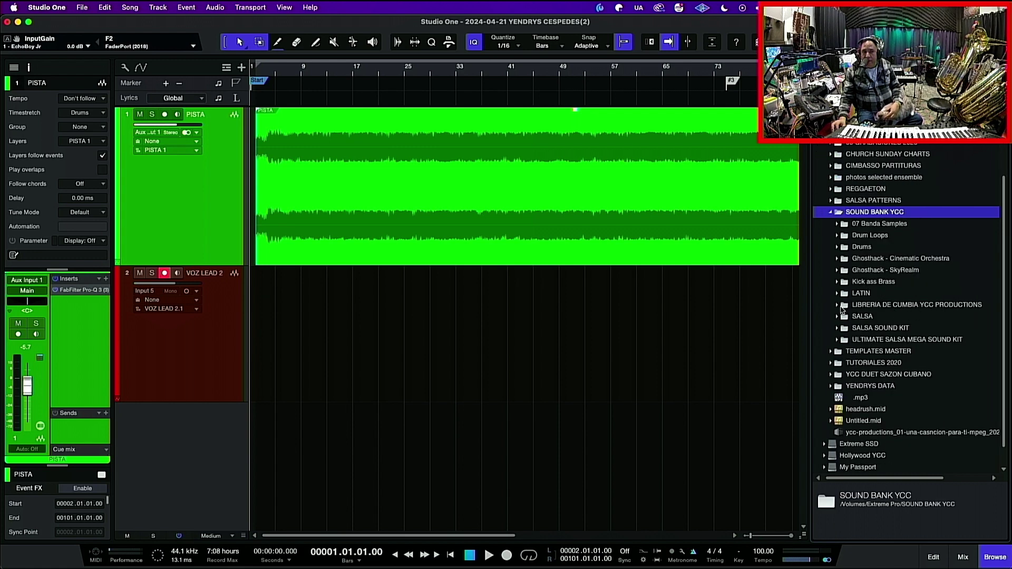
Step: Expand the LIBRERIA DE CUMBIA YCC PRODUCTIONS folder inside SOUND BANK YCC
{"action": "left_click", "coordinate": [837, 305]}
{"action": "scroll", "coordinate": [908, 321], "scroll_direction": "up", "scroll_amount": 2}
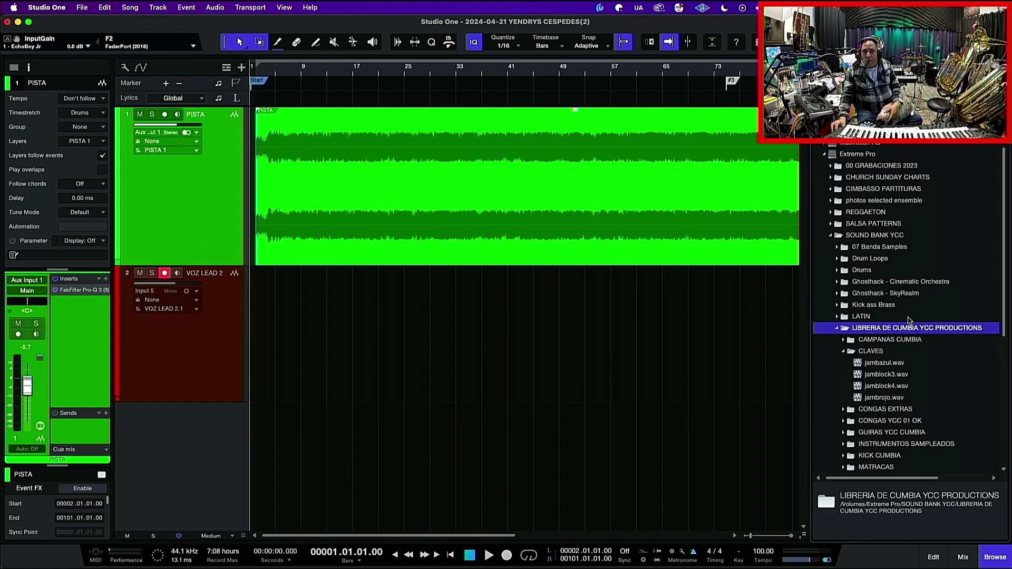
{"action": "scroll", "coordinate": [889, 321], "scroll_direction": "down", "scroll_amount": 2}
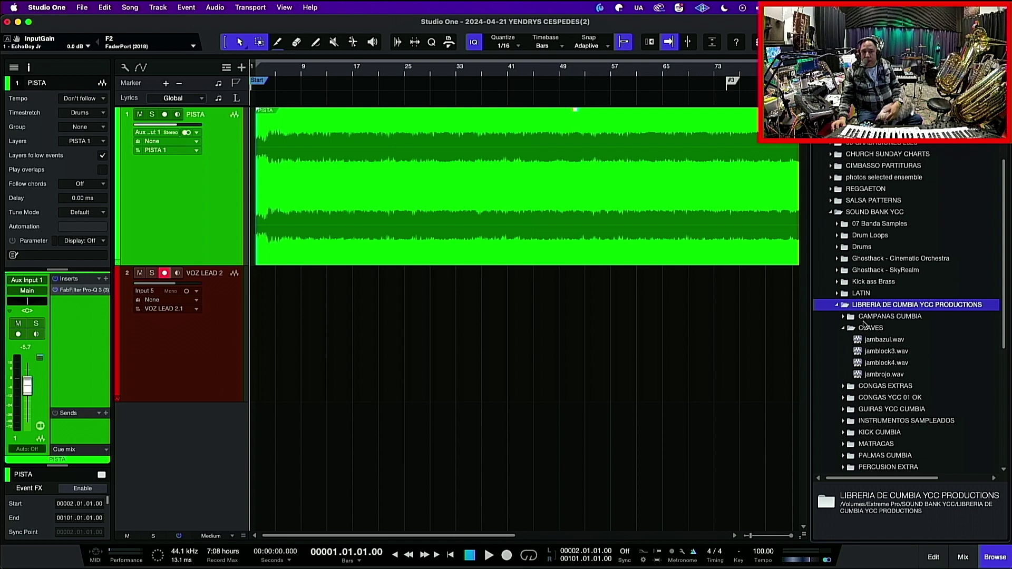
{"action": "left_click", "coordinate": [837, 305]}
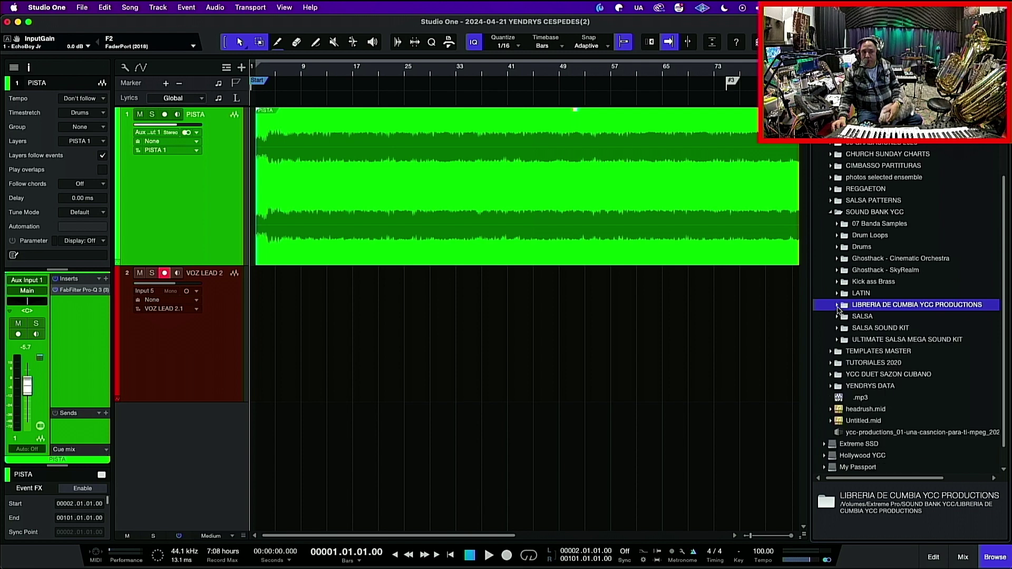
{"action": "left_click", "coordinate": [837, 305]}
{"action": "scroll", "coordinate": [882, 340], "scroll_direction": "down", "scroll_amount": 4}
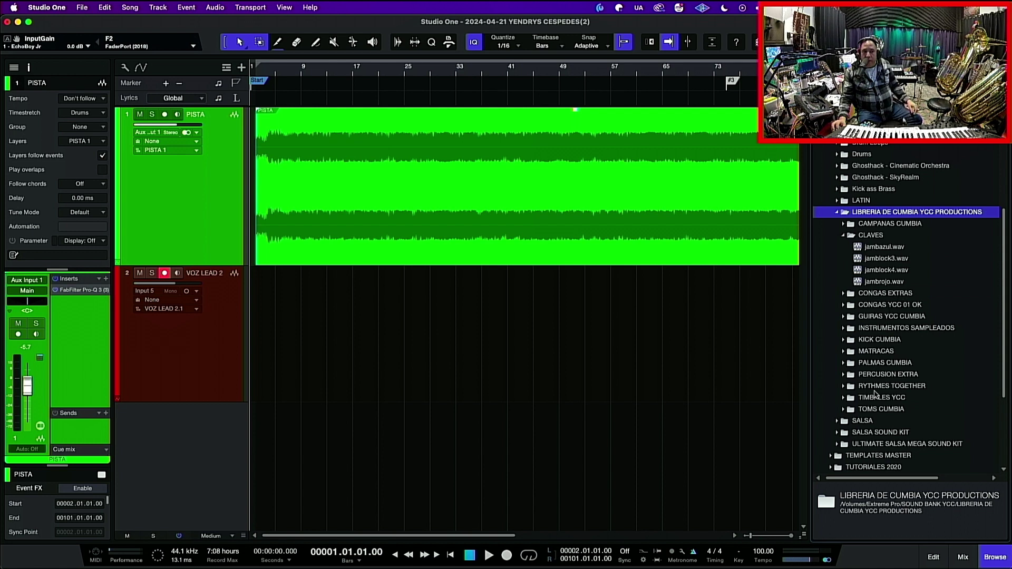
Step: Expand the KICK CUMBIA folder and preview the bombo12.wav sample
{"action": "left_click", "coordinate": [843, 340]}
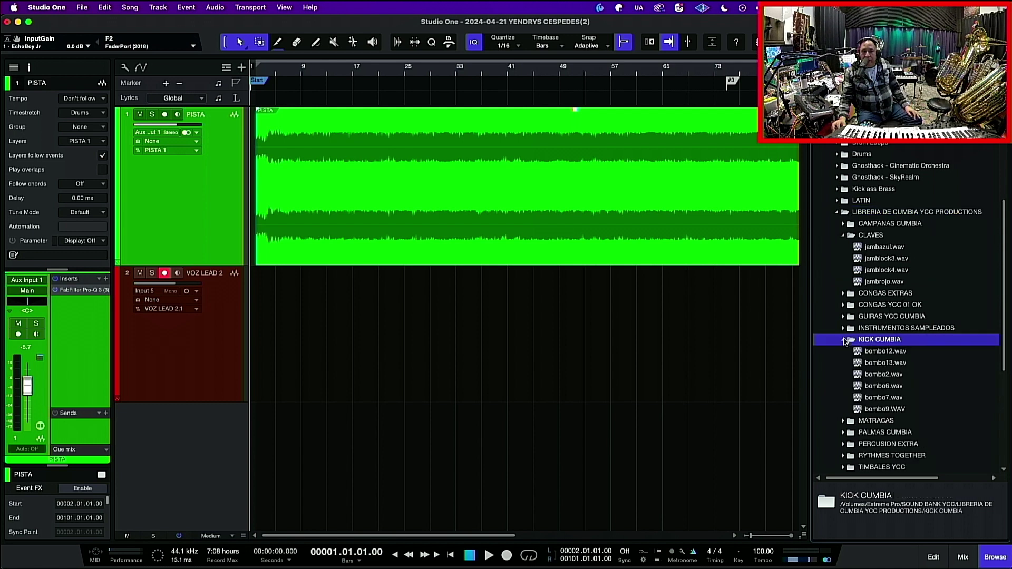
{"action": "left_click", "coordinate": [885, 351]}
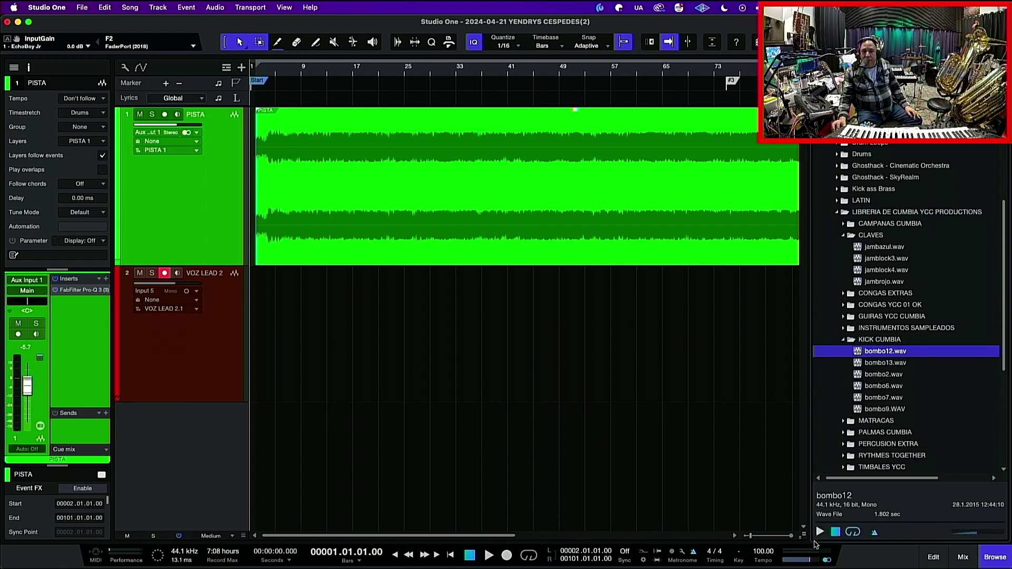
{"action": "left_click", "coordinate": [819, 532]}
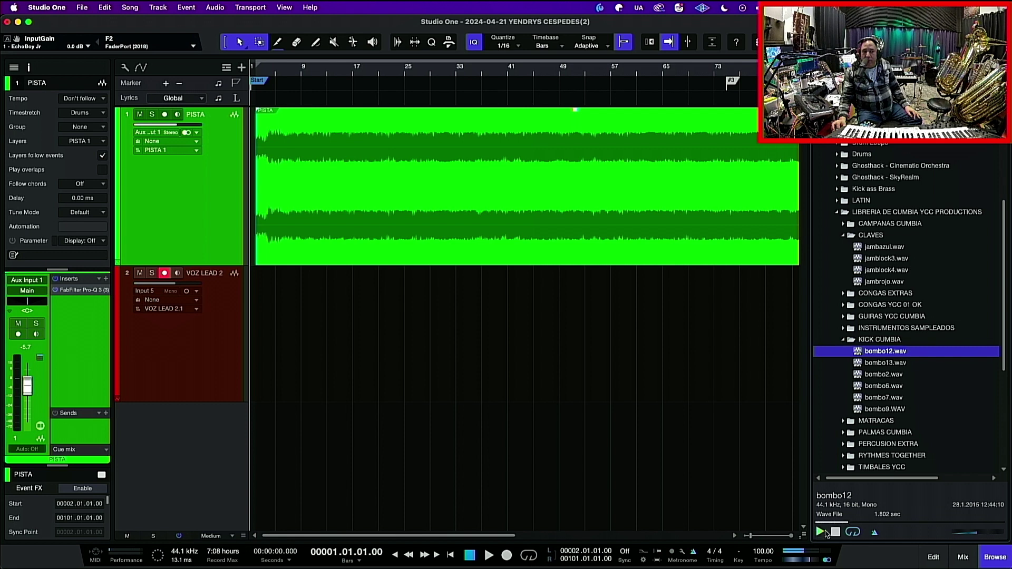
Step: Preview the bombo13.wav, bombo2.wav and bombo6.wav kick samples, return to bombo2.wav and stop the preview
{"action": "left_click", "coordinate": [883, 364]}
{"action": "left_click", "coordinate": [879, 374]}
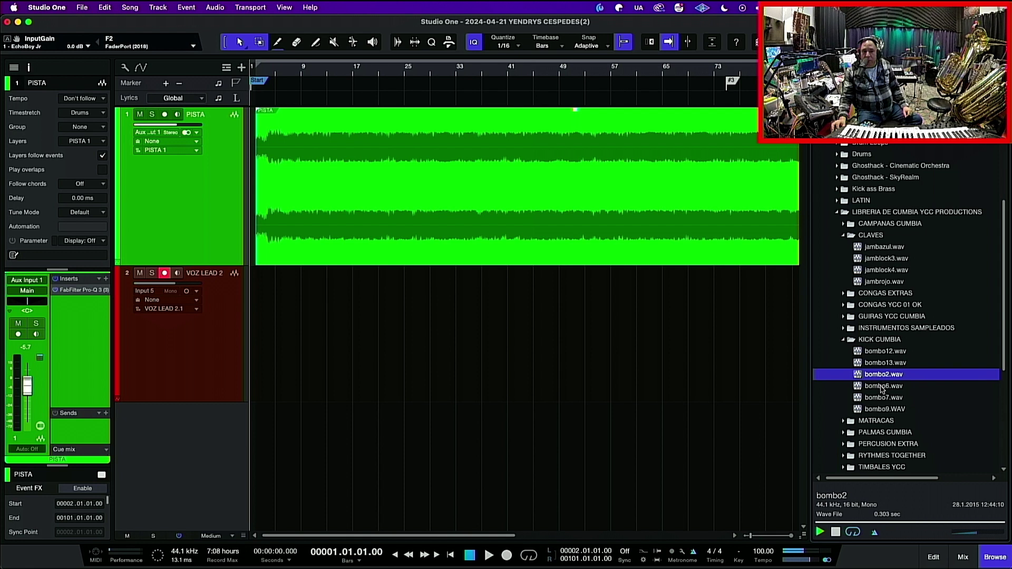
{"action": "left_click", "coordinate": [881, 389]}
{"action": "left_click", "coordinate": [883, 375]}
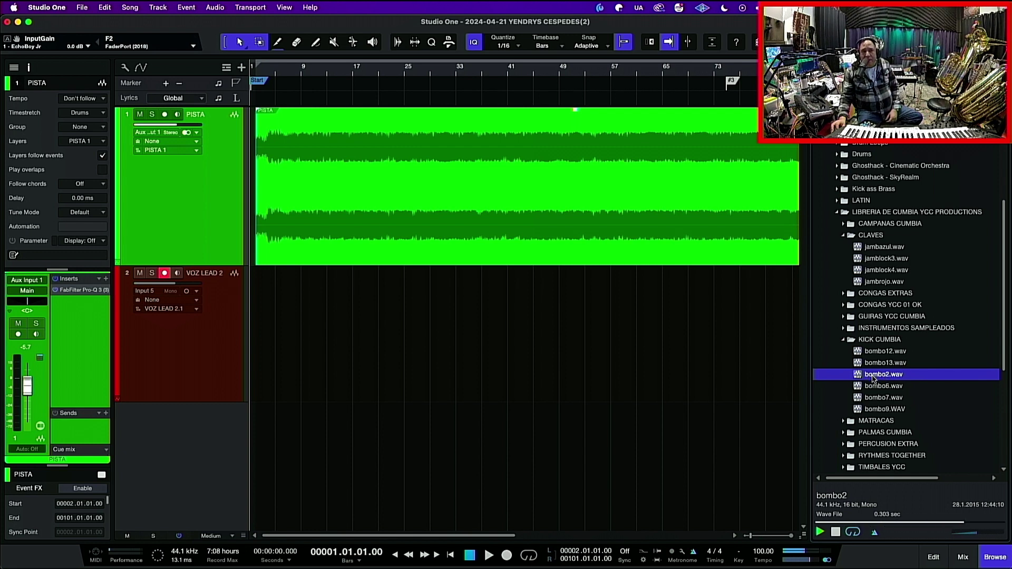
{"action": "left_click", "coordinate": [835, 532]}
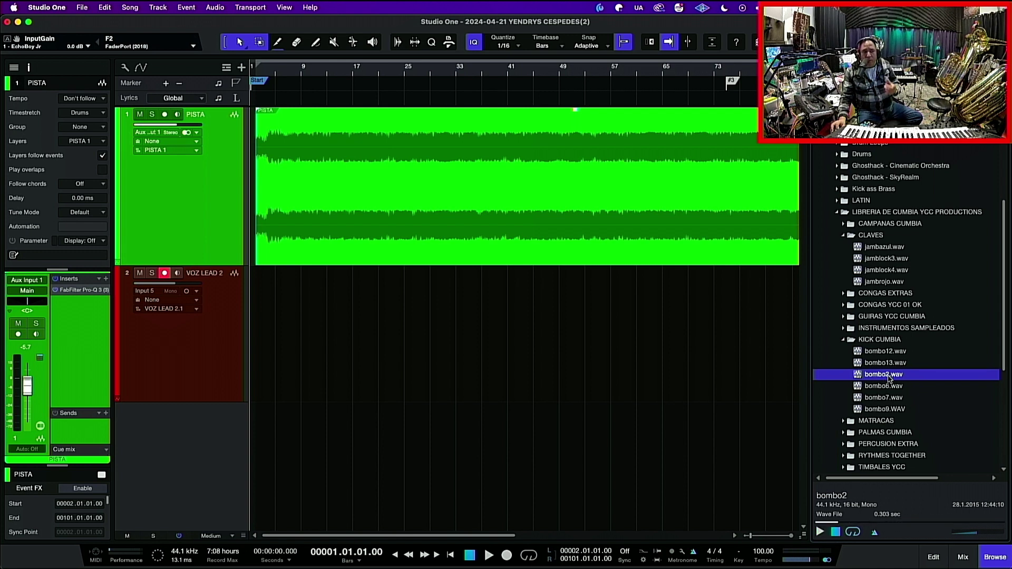
Step: Place the bombo2.wav sample on a new track below VOZ LEAD 2, starting at bar 1, and play it briefly
{"action": "left_click_drag", "start_coordinate": [887, 376], "coordinate": [259, 464]}
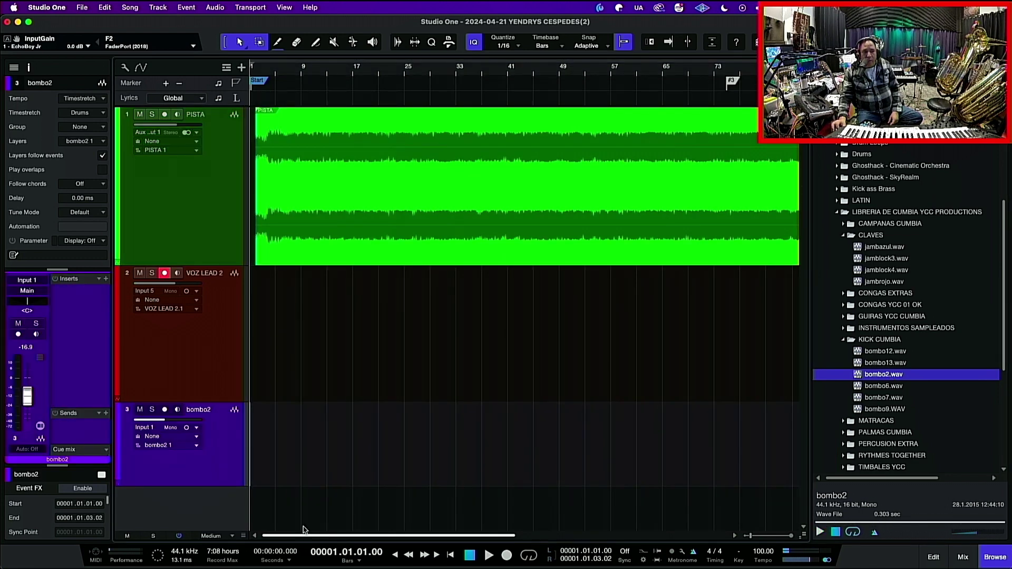
{"action": "left_click_drag", "start_coordinate": [280, 73], "coordinate": [225, 538]}
{"action": "left_click_drag", "start_coordinate": [323, 74], "coordinate": [320, 65]}
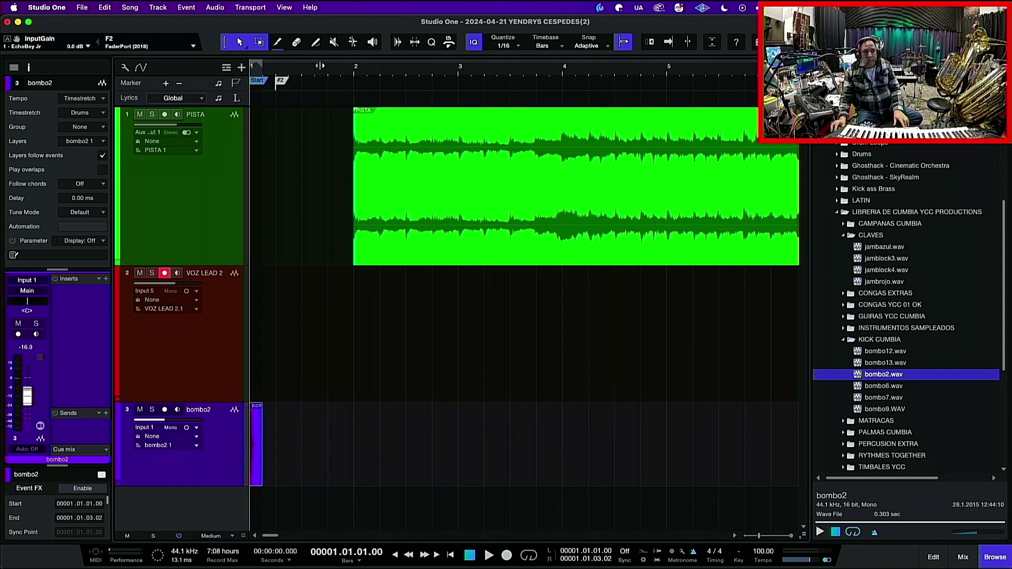
{"action": "key", "text": "space"}
{"action": "key", "text": "space"}
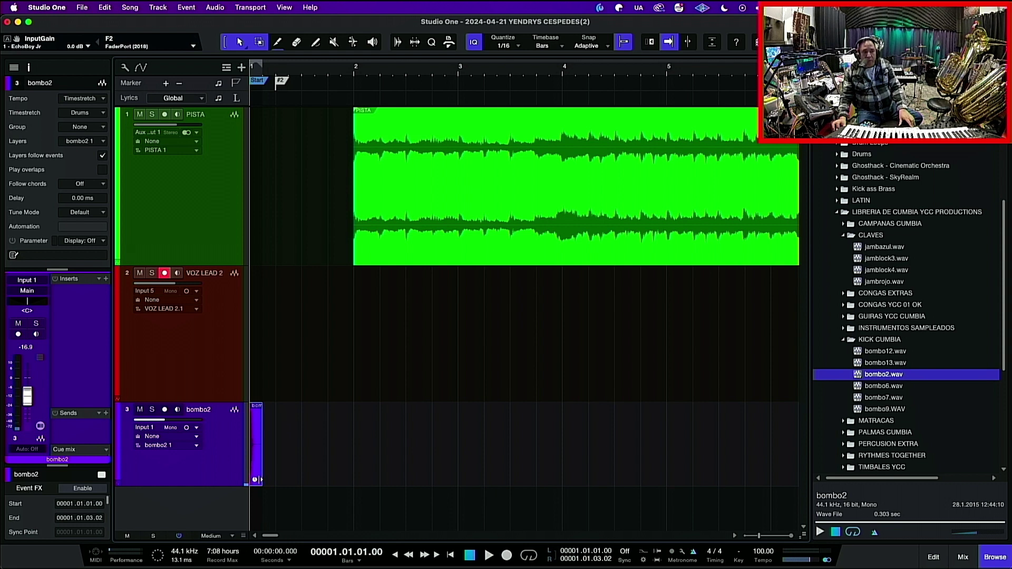
Step: Repeat the bombo2 kick on all four beats of bar 1 and play the pattern
{"action": "key", "text": "f"}
{"action": "mouse_move", "coordinate": [257, 451]}
{"action": "left_mouse_down"}
{"action": "mouse_move", "coordinate": [292, 459]}
{"action": "mouse_move", "coordinate": [284, 475]}
{"action": "mouse_move", "coordinate": [298, 452]}
{"action": "mouse_move", "coordinate": [340, 470]}
{"action": "mouse_move", "coordinate": [345, 462]}
{"action": "mouse_move", "coordinate": [250, 458]}
{"action": "left_mouse_up"}
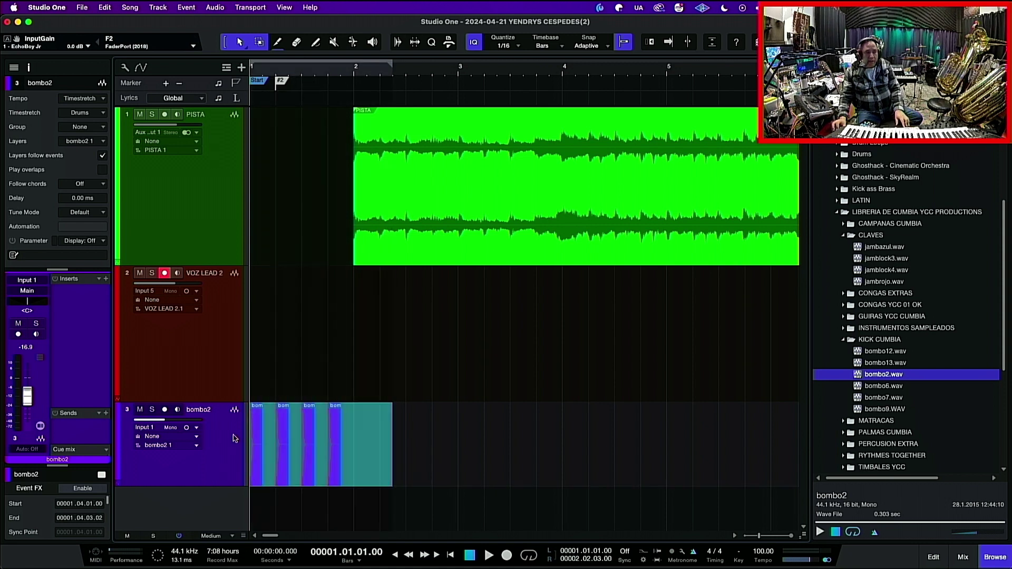
{"action": "key", "text": "space"}
{"action": "key", "text": "space"}
{"action": "left_click", "coordinate": [403, 442]}
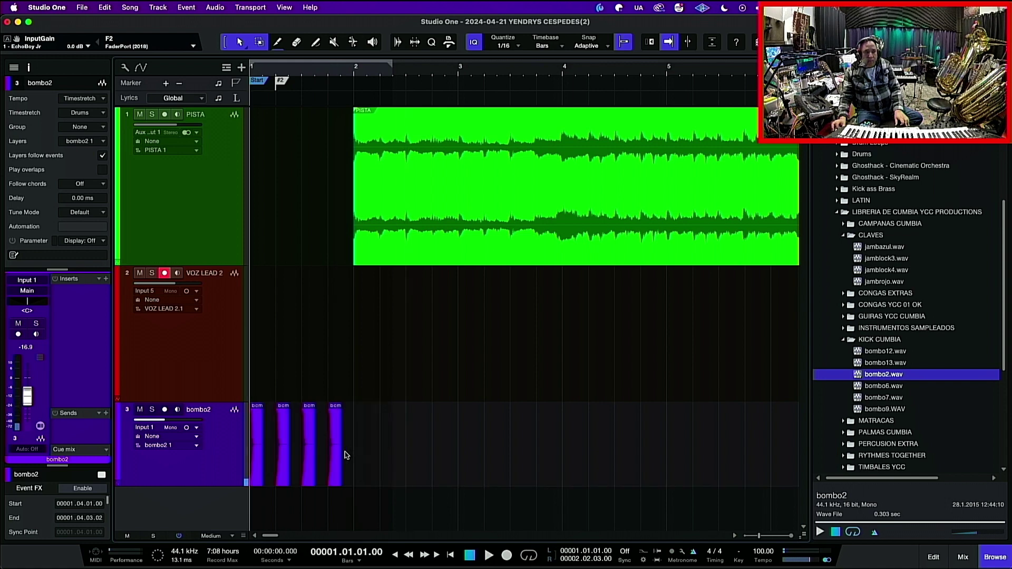
Step: Bounce the full bar 1 range of kick hits into one event, and bounce that event once more
{"action": "left_click_drag", "start_coordinate": [353, 456], "coordinate": [252, 457]}
{"action": "right_click", "coordinate": [315, 437]}
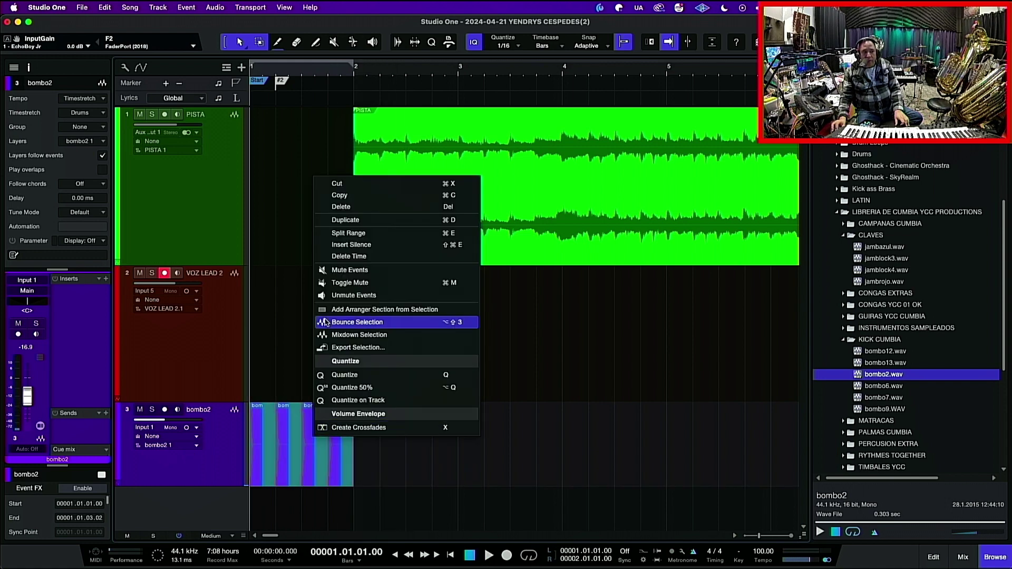
{"action": "left_click", "coordinate": [361, 323]}
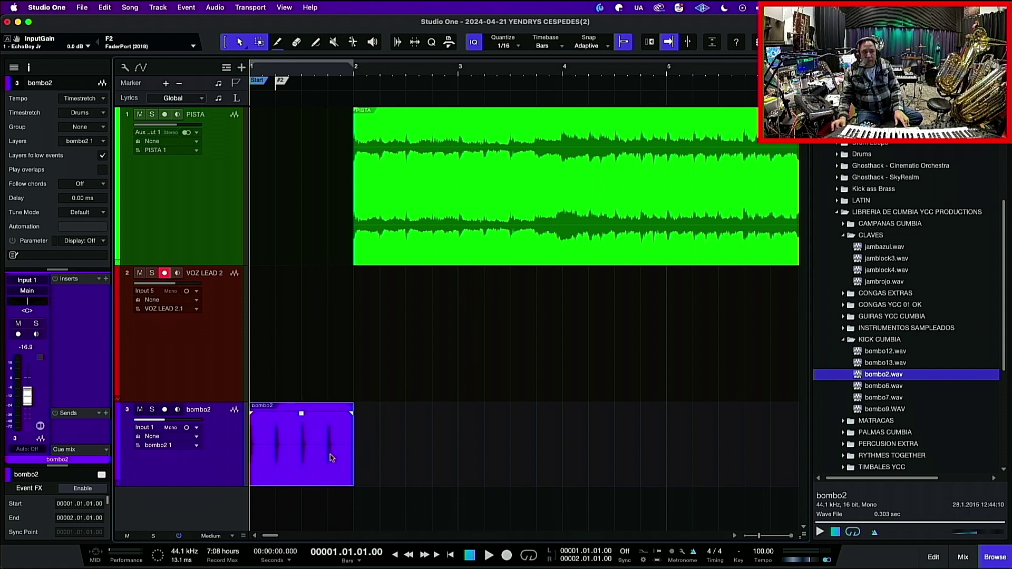
{"action": "right_click", "coordinate": [303, 451]}
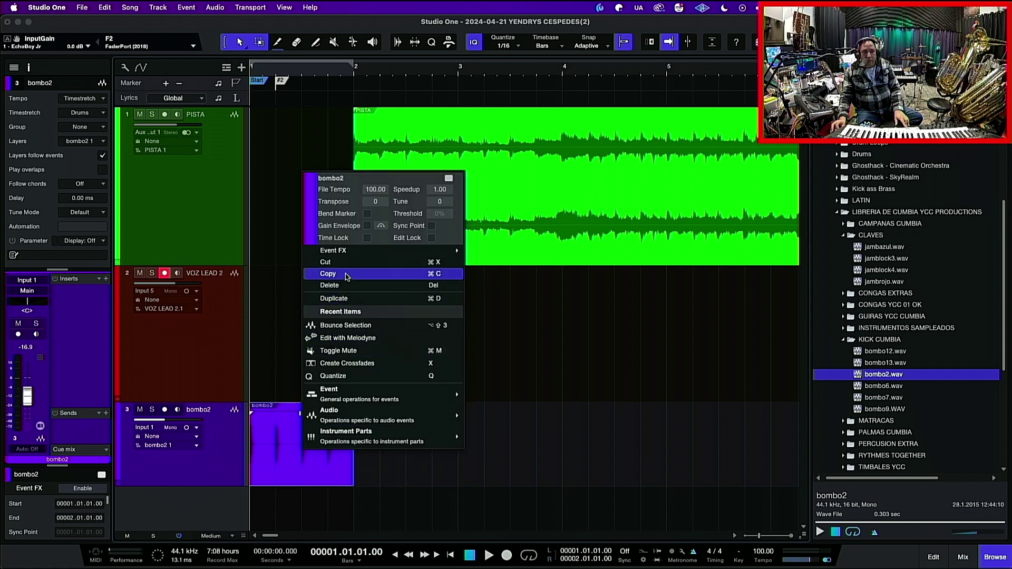
{"action": "left_click", "coordinate": [345, 326]}
Step: Try the bounced kick event at bar 2, and move it back to bar 1
{"action": "left_click_drag", "start_coordinate": [293, 470], "coordinate": [397, 461]}
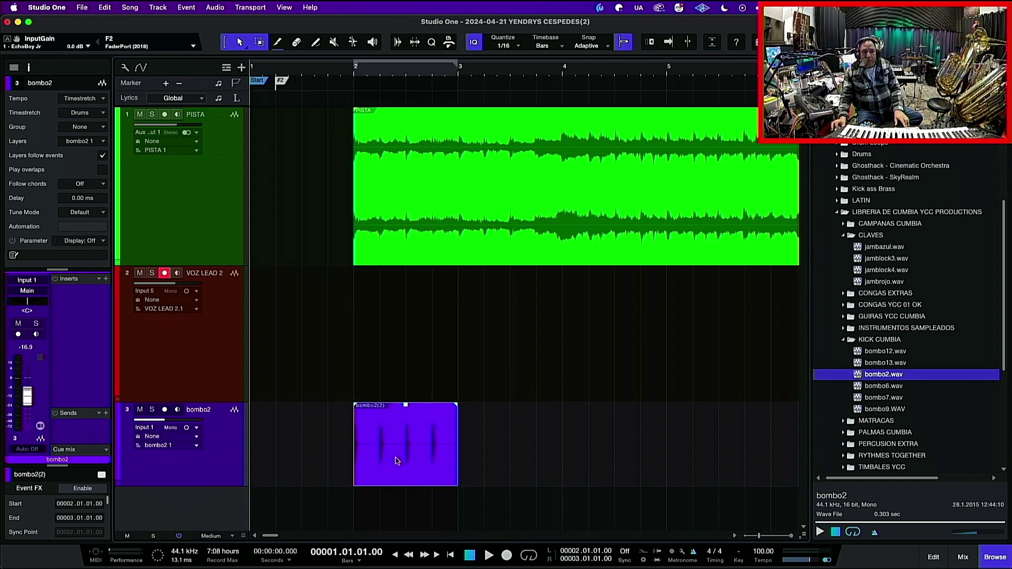
{"action": "key", "text": "f"}
{"action": "key", "text": "space"}
{"action": "key", "text": "space"}
{"action": "left_click", "coordinate": [355, 72]}
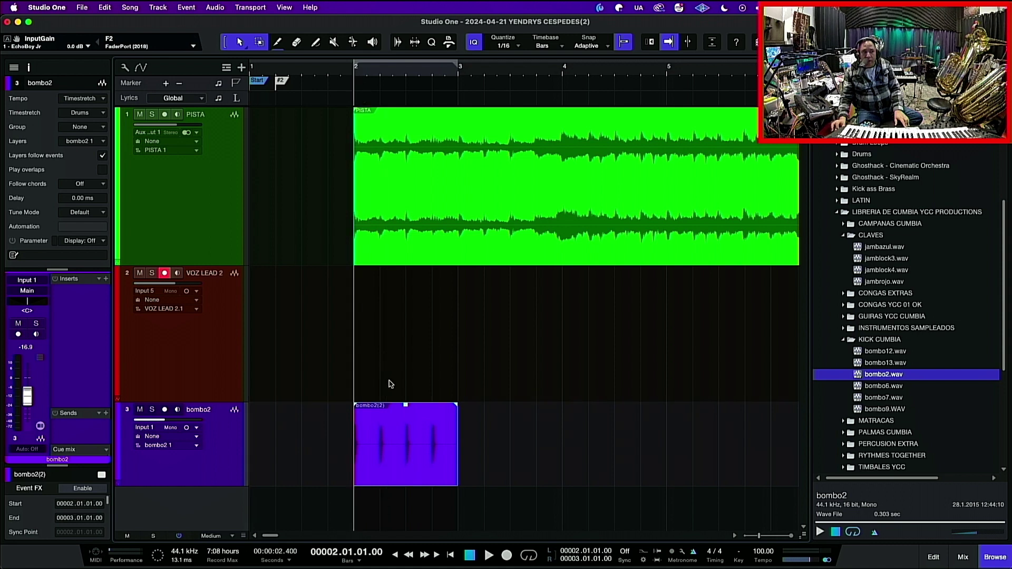
{"action": "left_click_drag", "start_coordinate": [399, 463], "coordinate": [289, 455]}
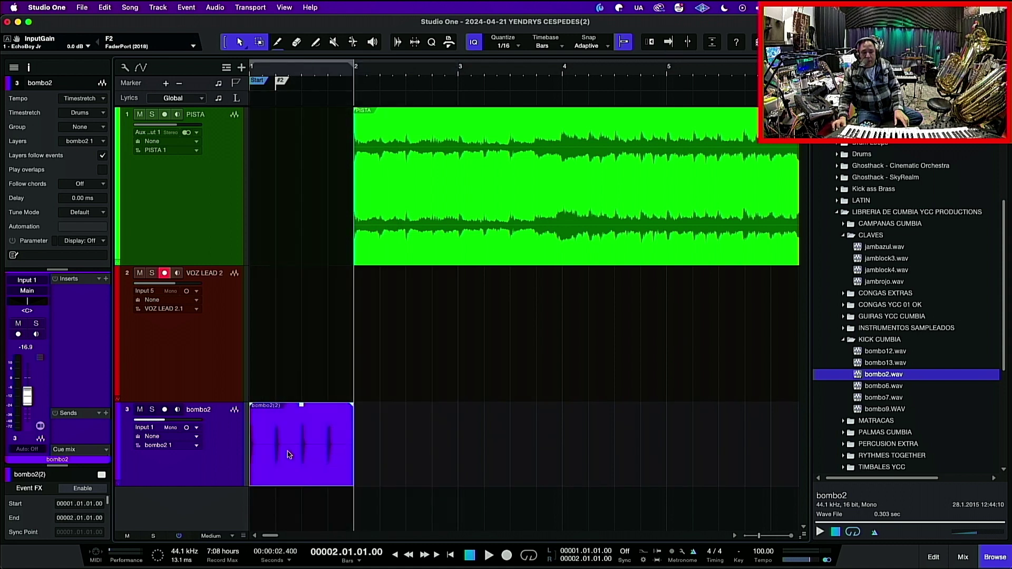
Step: Play the bounced kick bar from the song start
{"action": "key", "text": "comma"}
{"action": "key", "text": "space"}
{"action": "key", "text": "space"}
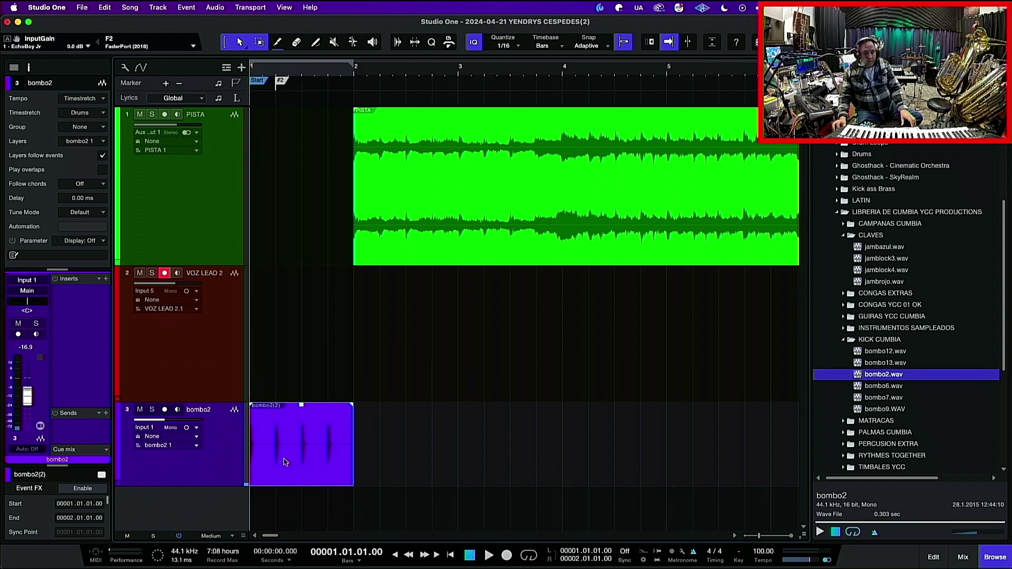
Step: Duplicate the one-bar kick event back to back along the bombo2 track until the copies end at bar 24
{"action": "scroll", "coordinate": [370, 73], "scroll_direction": "down", "scroll_amount": 5}
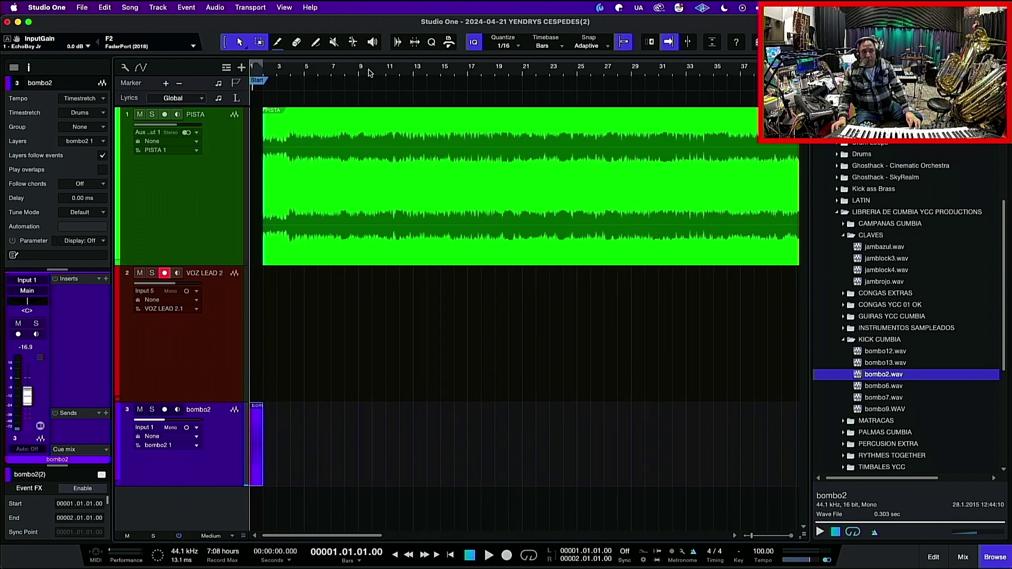
{"action": "key", "text": "d"}
{"action": "key", "text": "d"}
{"action": "key", "text": "d"}
{"action": "key", "text": "d"}
{"action": "key", "text": "d"}
{"action": "key", "text": "d"}
{"action": "key", "text": "d"}
{"action": "key", "text": "shift+w"}
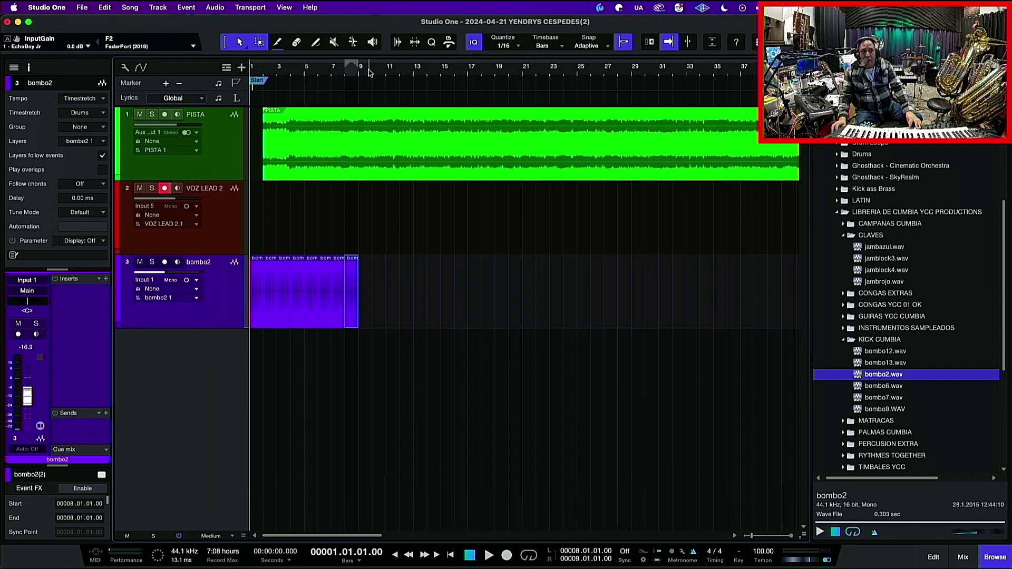
{"action": "key", "text": "d"}
{"action": "key", "text": "d"}
{"action": "key", "text": "d"}
{"action": "key", "text": "d"}
{"action": "key", "text": "d"}
{"action": "key", "text": "d"}
{"action": "key", "text": "d"}
{"action": "key", "text": "d"}
{"action": "key", "text": "d"}
{"action": "key", "text": "d"}
{"action": "key", "text": "d"}
{"action": "scroll", "coordinate": [369, 73], "scroll_direction": "down", "scroll_amount": 3}
{"action": "key", "text": "d"}
{"action": "key", "text": "d"}
{"action": "key", "text": "d"}
{"action": "key", "text": "d"}
Step: Select all the kick copies and duplicate them as a block until the kick reaches the end of PISTA at bar 101
{"action": "left_click_drag", "start_coordinate": [390, 311], "coordinate": [232, 307]}
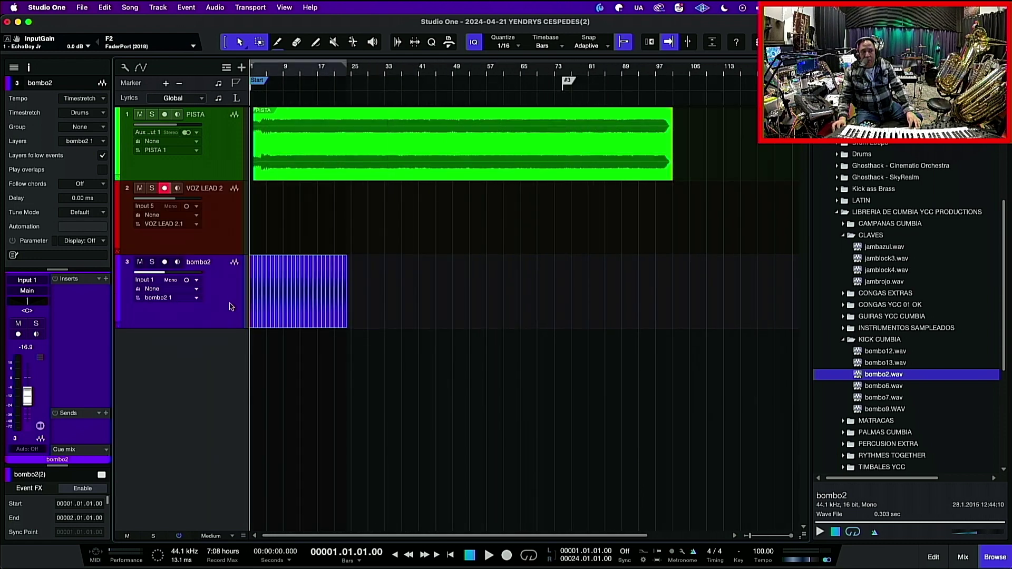
{"action": "key", "text": "d"}
{"action": "key", "text": "d"}
{"action": "key", "text": "d"}
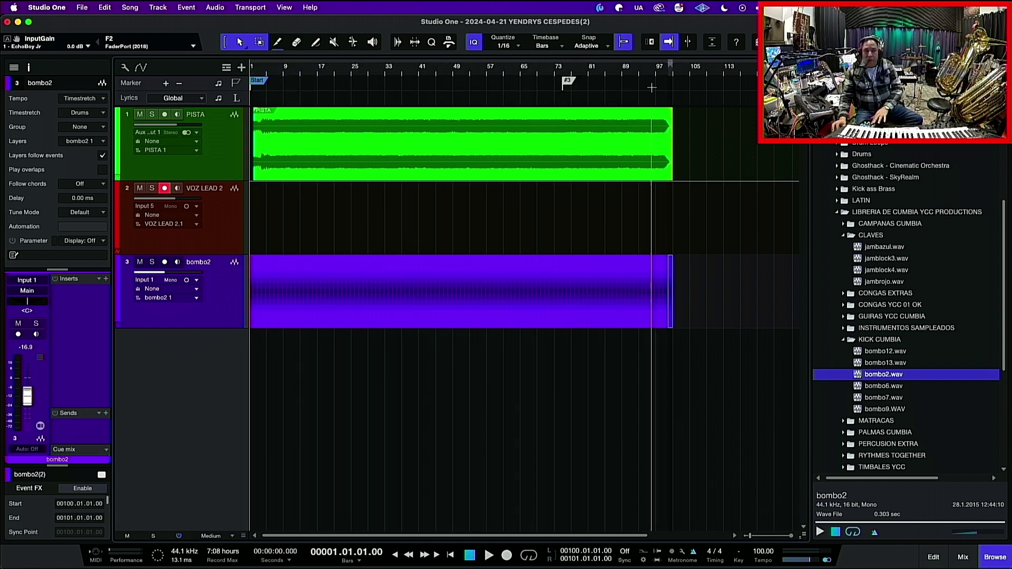
Step: Check the kick's timing against PISTA near bar 71 and at the song start, temporarily muting PISTA to hear the kick alone
{"action": "key", "text": "space"}
{"action": "left_click", "coordinate": [546, 72]}
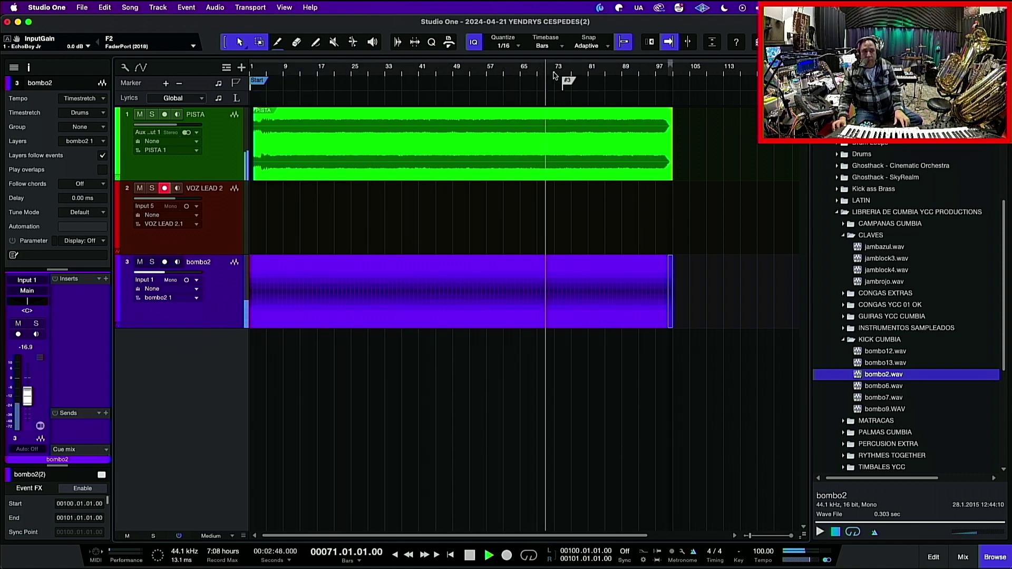
{"action": "left_click", "coordinate": [140, 114]}
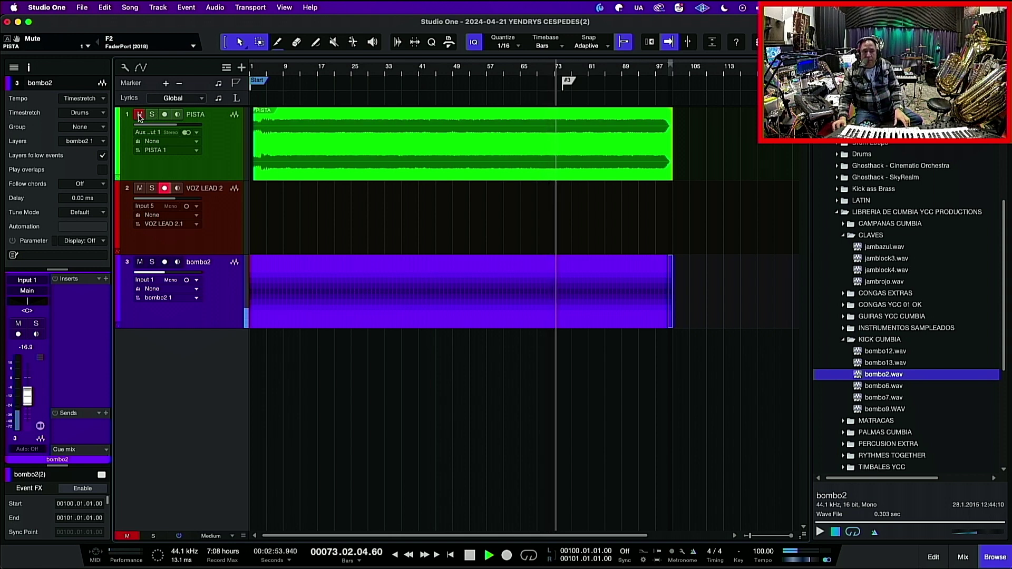
{"action": "key", "text": "space"}
{"action": "key", "text": "Home"}
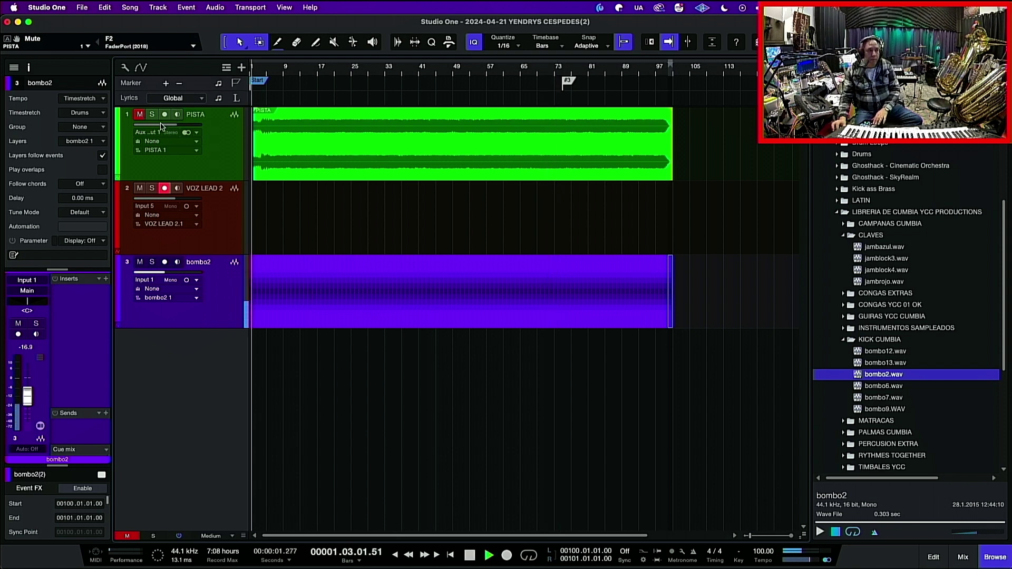
{"action": "left_click", "coordinate": [141, 115]}
{"action": "key", "text": "space"}
{"action": "scroll", "coordinate": [257, 73], "scroll_direction": "up", "scroll_amount": 5}
{"action": "scroll", "coordinate": [258, 73], "scroll_direction": "down", "scroll_amount": 2}
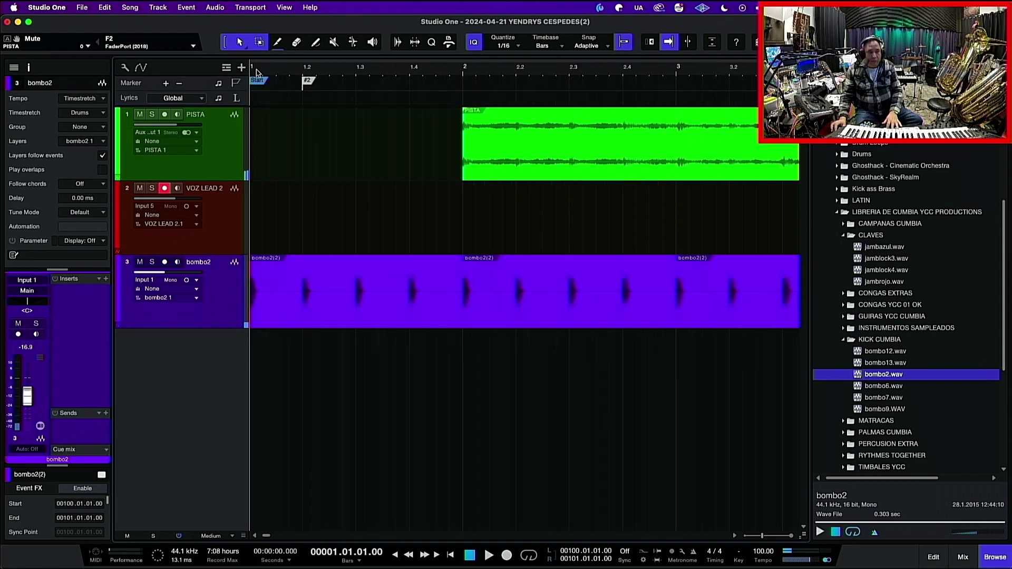
{"action": "scroll", "coordinate": [258, 72], "scroll_direction": "down", "scroll_amount": 3}
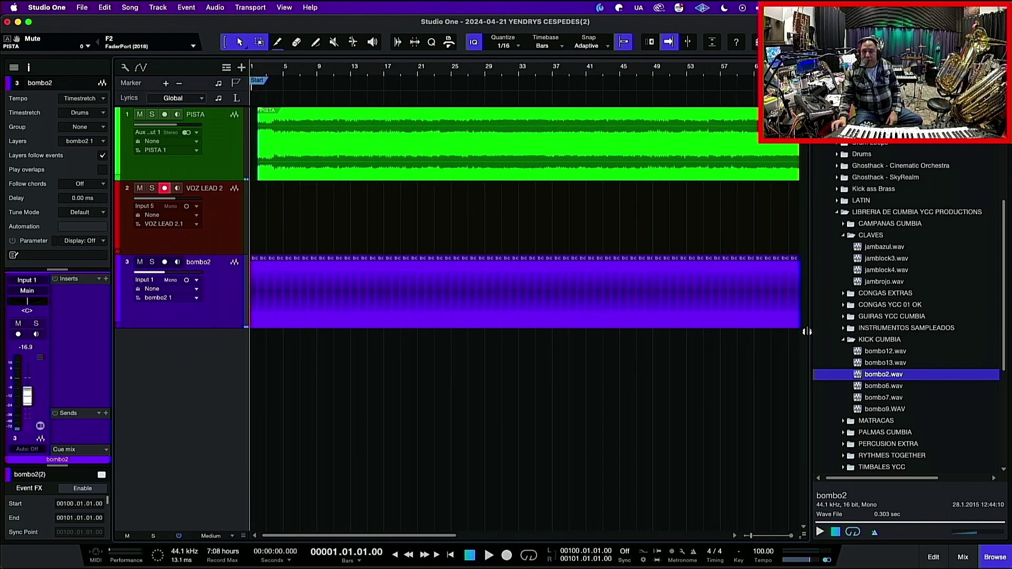
Step: Collapse the KICK CUMBIA folder, expand GUIRAS YCC CUMBIA and preview its GUIRA HIT samples
{"action": "left_click", "coordinate": [843, 340]}
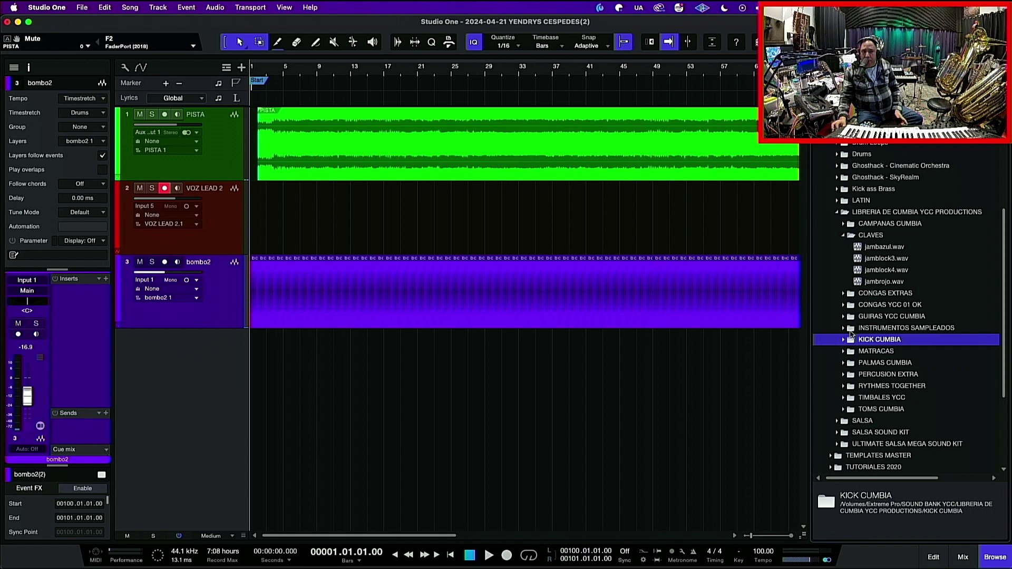
{"action": "left_click", "coordinate": [843, 317]}
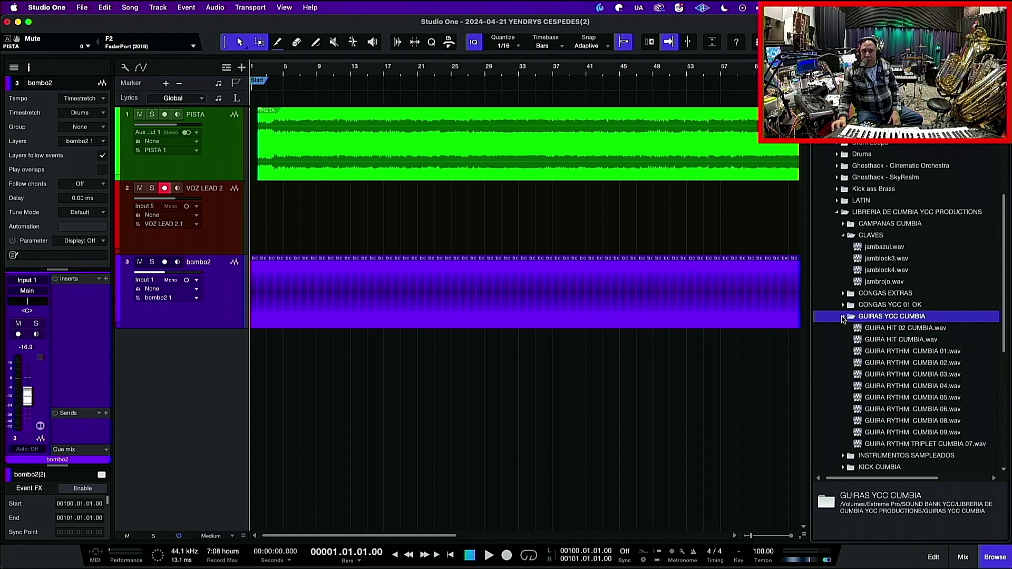
{"action": "left_click", "coordinate": [892, 331]}
{"action": "left_click", "coordinate": [906, 342]}
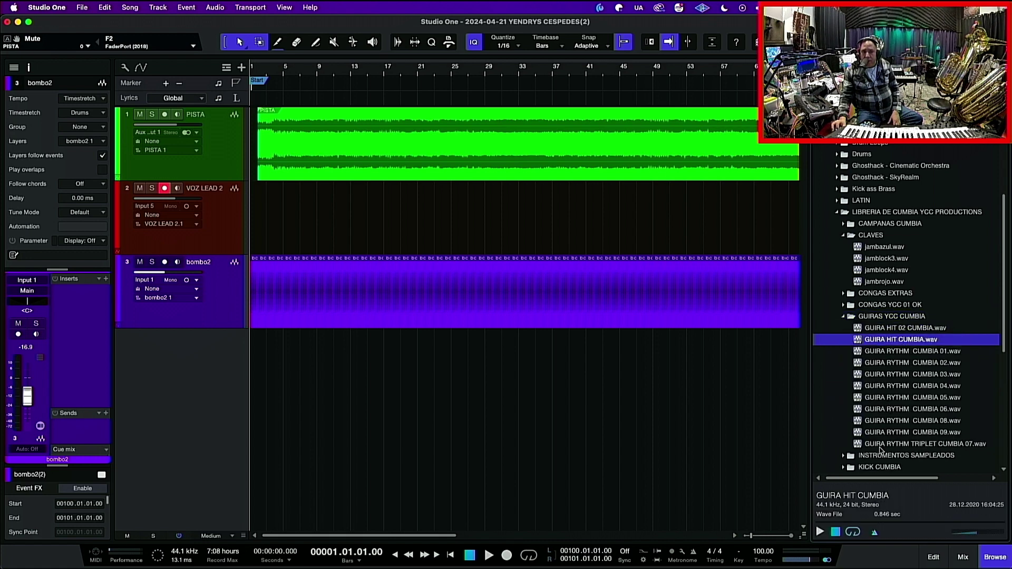
{"action": "left_click", "coordinate": [819, 532]}
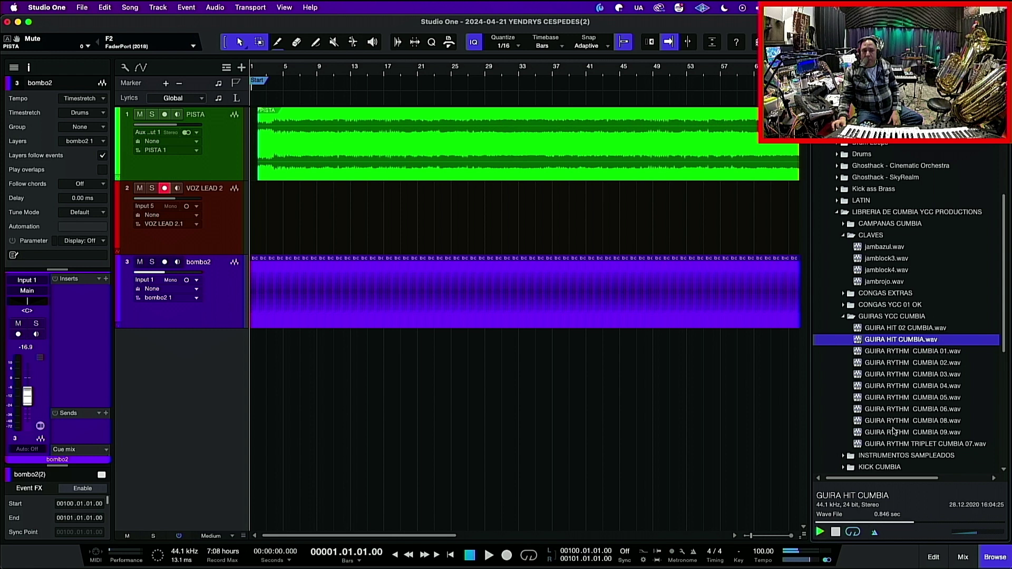
Step: Preview the GUIRA RYTHM loops, including 08, TRIPLET CUMBIA 07 and CUMBIA 05 down to 01
{"action": "left_click", "coordinate": [919, 423]}
{"action": "left_click", "coordinate": [904, 444]}
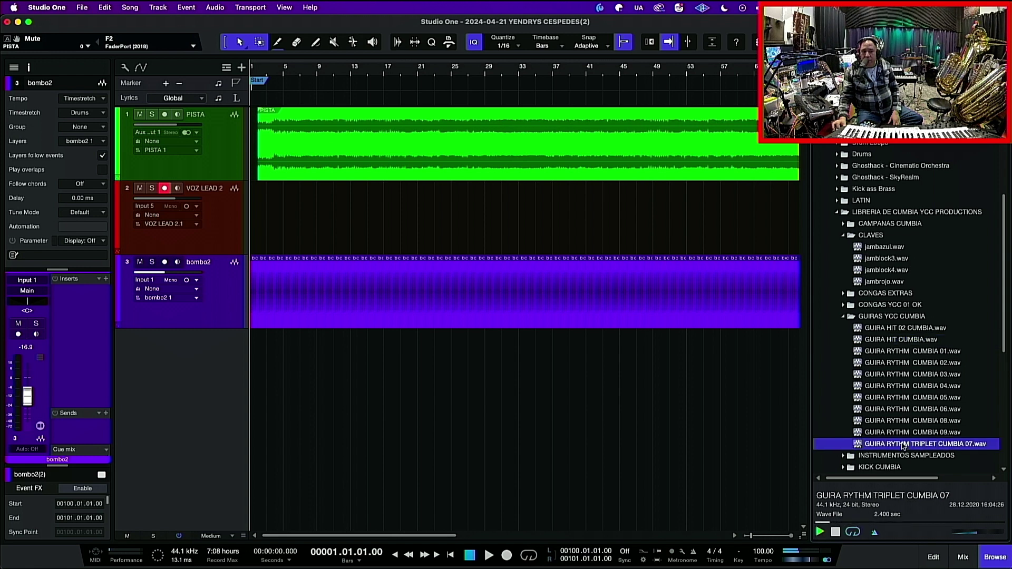
{"action": "left_click", "coordinate": [898, 402]}
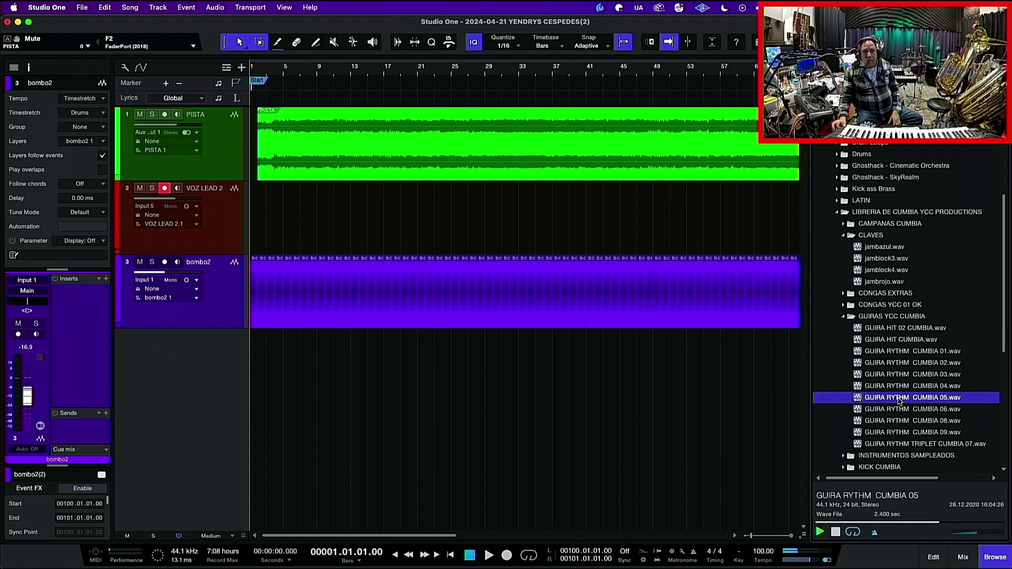
{"action": "left_click", "coordinate": [902, 388]}
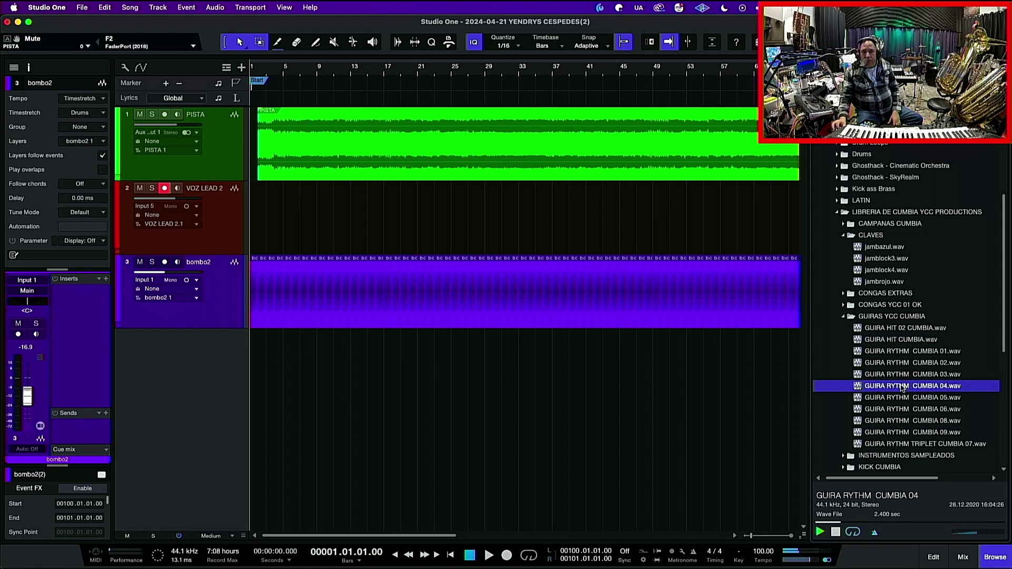
{"action": "left_click", "coordinate": [900, 376]}
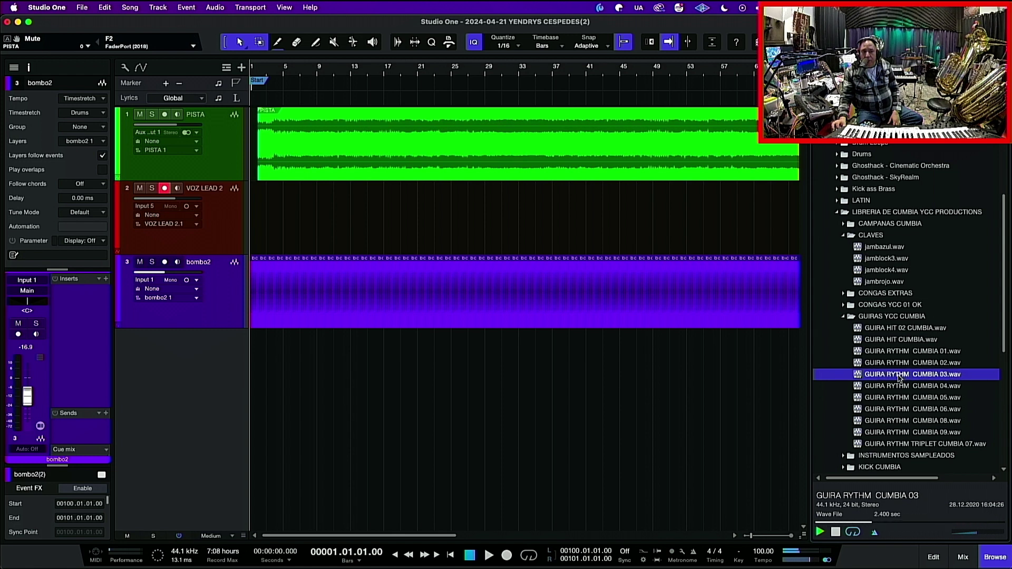
{"action": "left_click", "coordinate": [900, 363]}
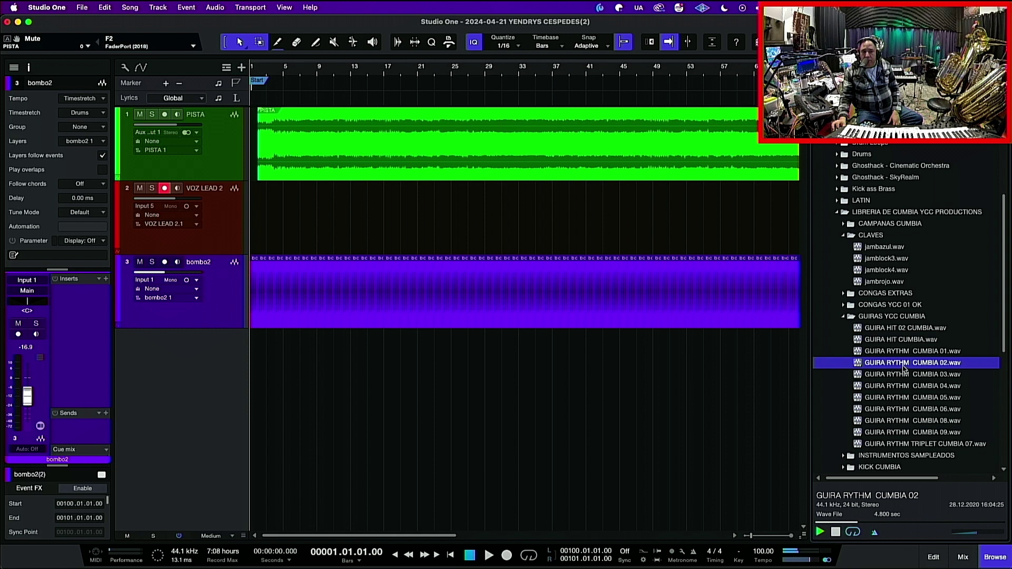
{"action": "left_click", "coordinate": [906, 351]}
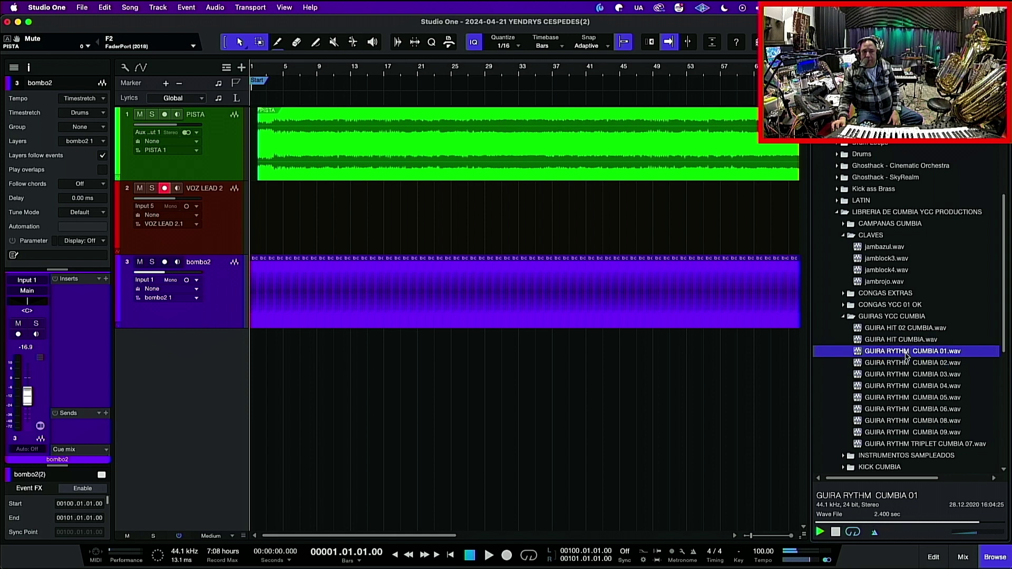
Step: Place GUIRA RYTHM CUMBIA 01.wav on a new track below bombo2 at bar 1, and play it from the song start
{"action": "left_click_drag", "start_coordinate": [906, 356], "coordinate": [255, 402]}
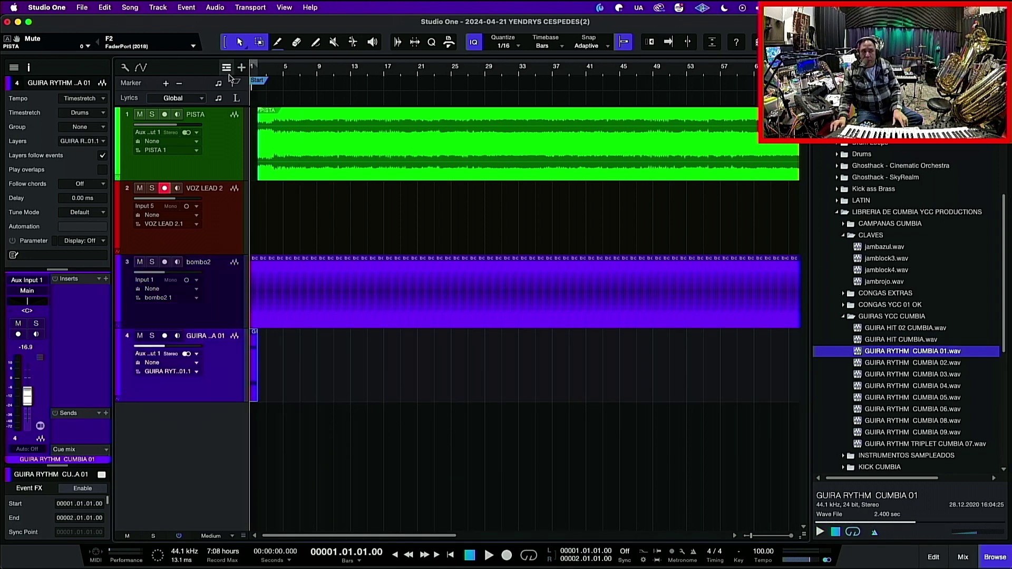
{"action": "left_click_drag", "start_coordinate": [255, 71], "coordinate": [255, 73]}
{"action": "scroll", "coordinate": [255, 73], "scroll_direction": "up", "scroll_amount": 5}
{"action": "key", "text": "space"}
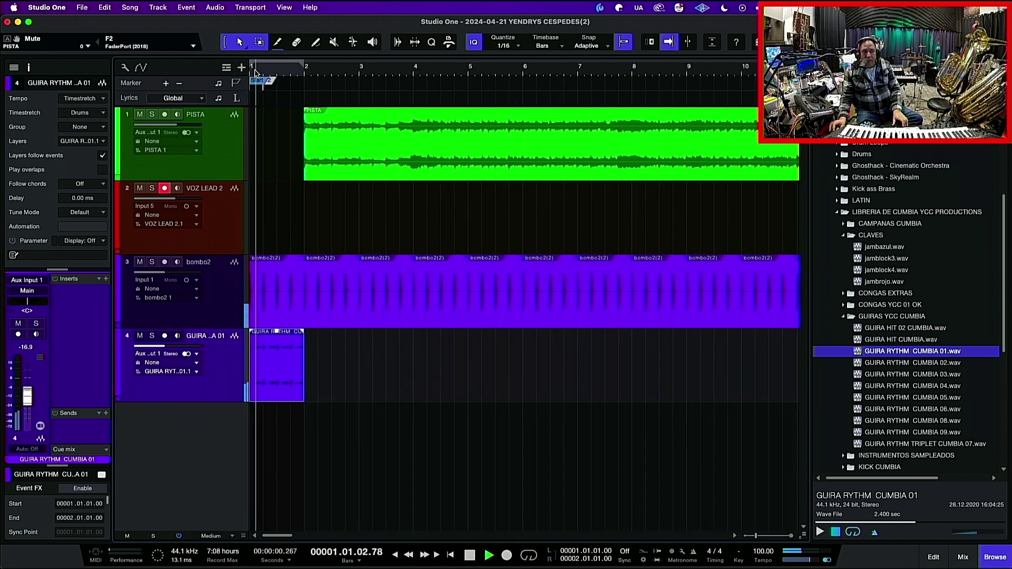
Step: Switch the GUIRA RYTHM CUMBIA 01 track to mono, bounce its event and play the result from the song start
{"action": "key", "text": "space"}
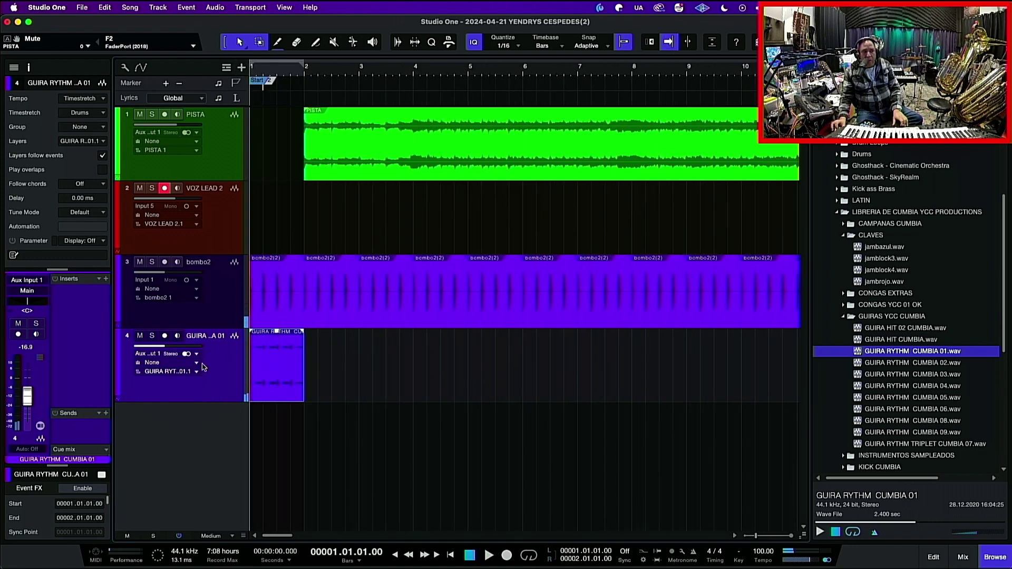
{"action": "left_click", "coordinate": [188, 356]}
{"action": "right_click", "coordinate": [274, 388]}
{"action": "left_click", "coordinate": [215, 372]}
{"action": "right_click", "coordinate": [263, 382]}
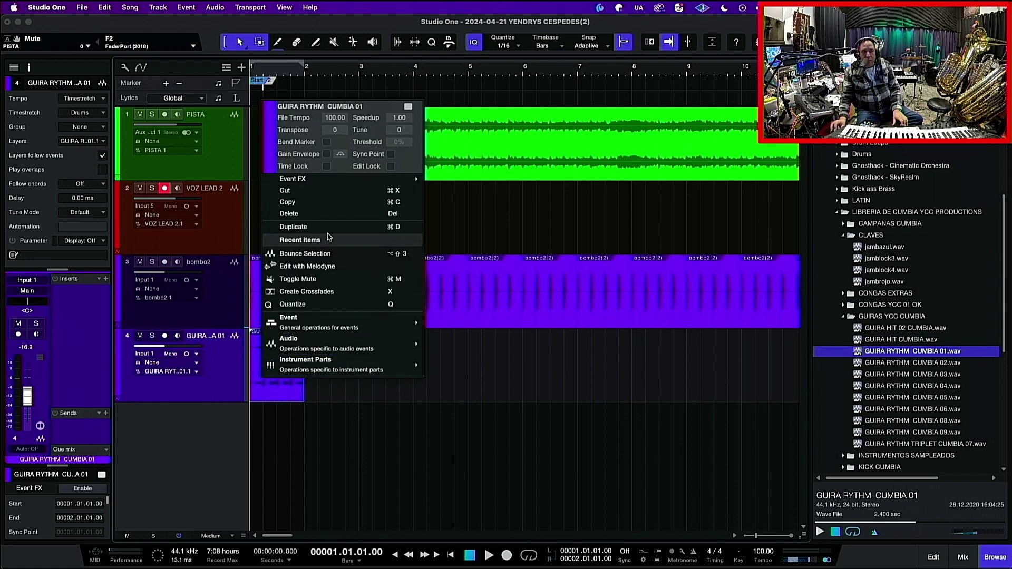
{"action": "left_click", "coordinate": [306, 255]}
{"action": "key", "text": "space"}
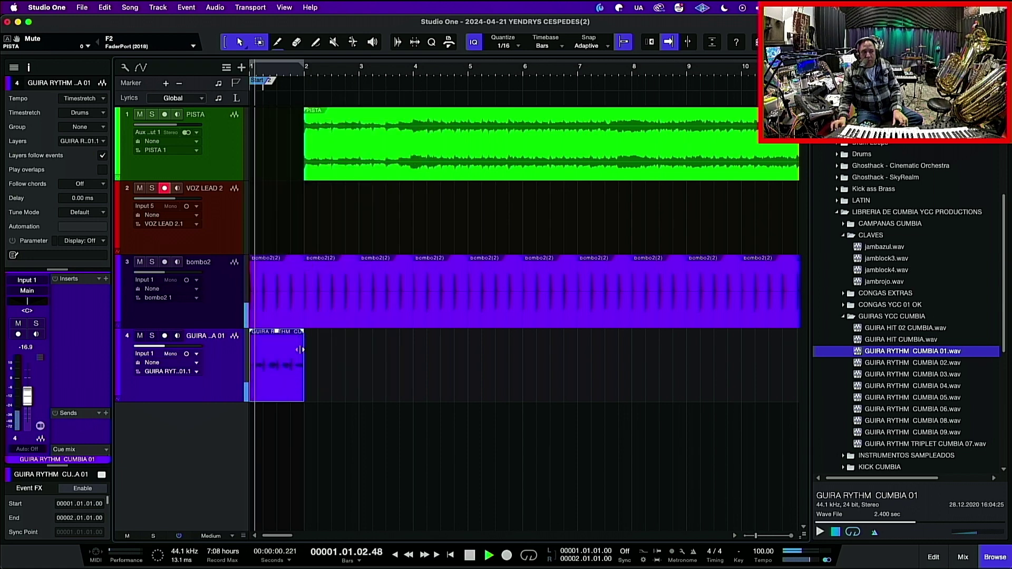
{"action": "key", "text": "space"}
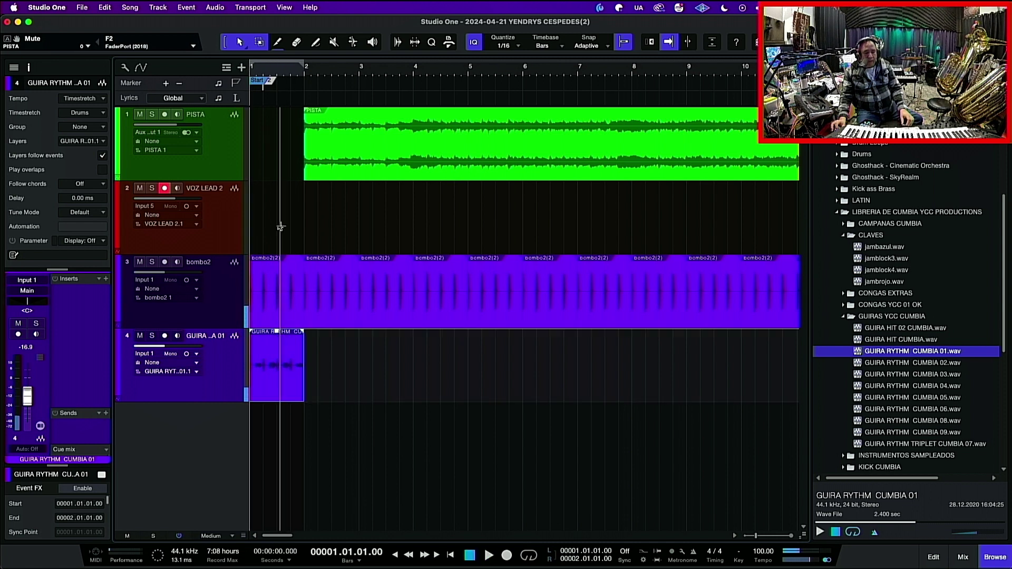
Step: Move the guira event to start at bar 2, mute PISTA and start playback to hear the percussion alone
{"action": "left_click_drag", "start_coordinate": [293, 395], "coordinate": [321, 394]}
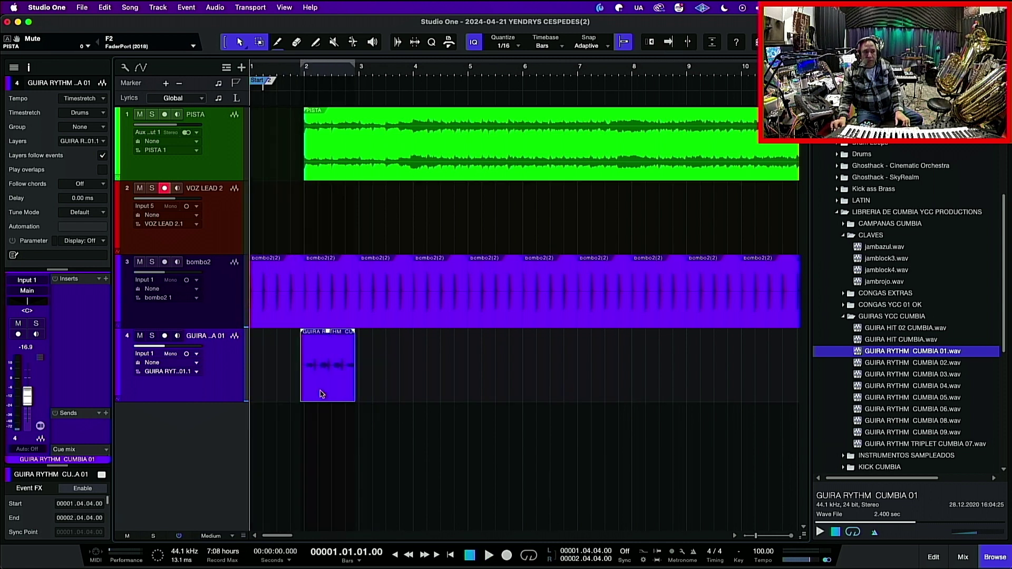
{"action": "left_click_drag", "start_coordinate": [322, 394], "coordinate": [326, 396]}
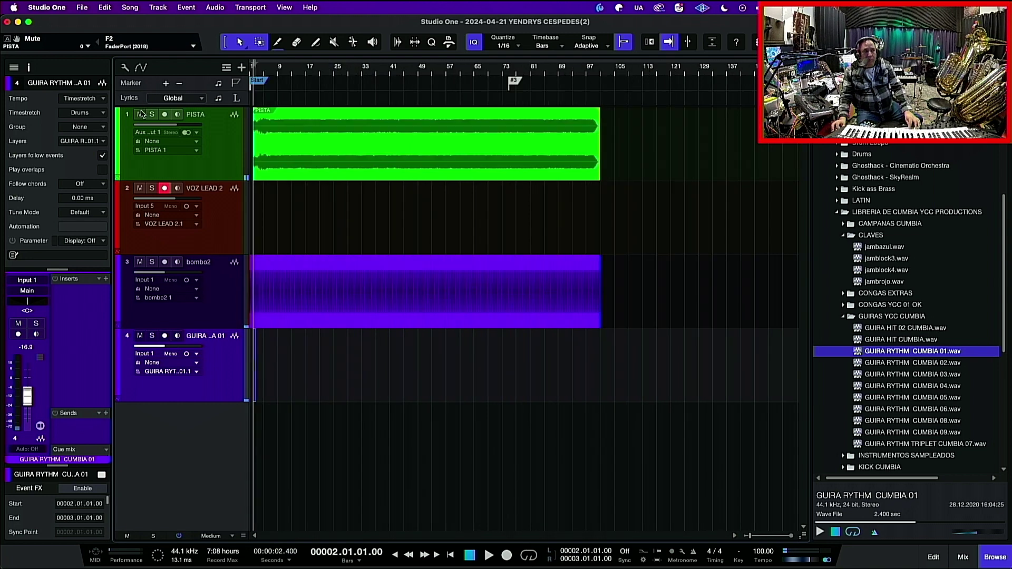
{"action": "left_click", "coordinate": [140, 114]}
{"action": "key", "text": "space"}
Step: Duplicate the guira event repeatedly from bar 2, selecting groups of copies to repeat, until the pattern runs past PISTA's end
{"action": "key", "text": "d"}
{"action": "key", "text": "d"}
{"action": "key", "text": "d"}
{"action": "key", "text": "d"}
{"action": "key", "text": "d"}
{"action": "key", "text": "d"}
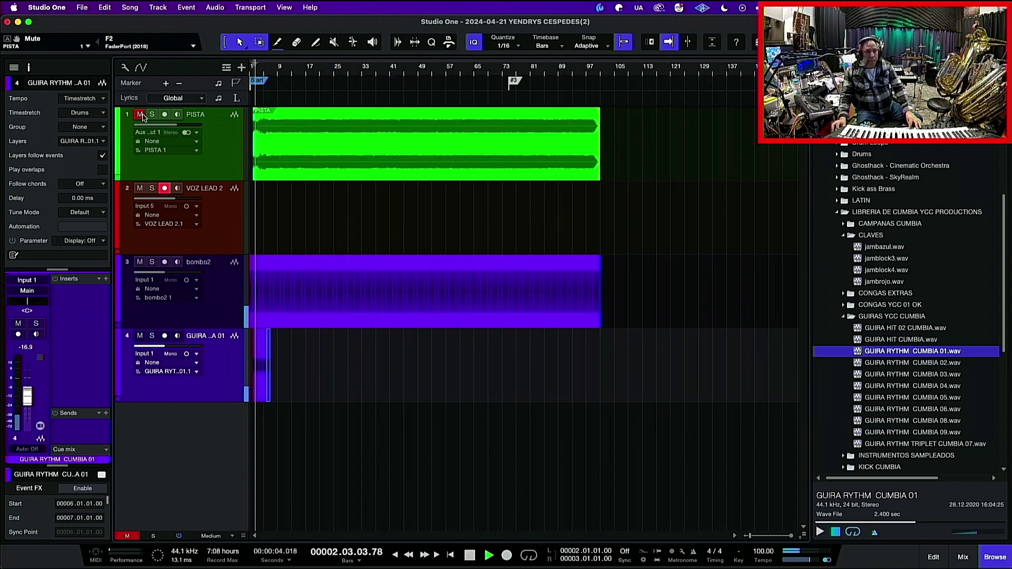
{"action": "left_click_drag", "start_coordinate": [327, 379], "coordinate": [248, 379]}
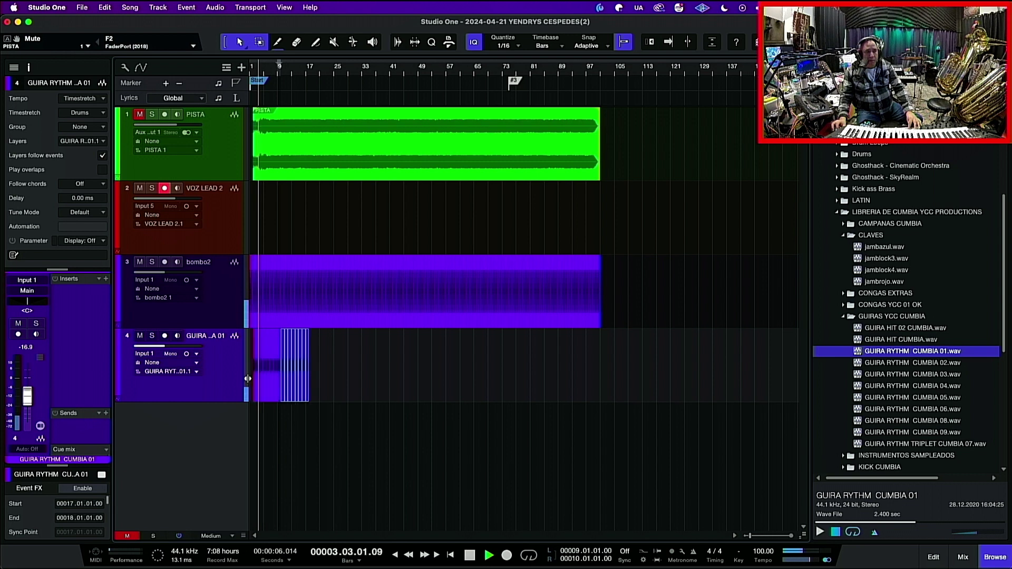
{"action": "key", "text": "d"}
{"action": "key", "text": "d"}
{"action": "key", "text": "d"}
{"action": "key", "text": "d"}
{"action": "key", "text": "d"}
{"action": "key", "text": "d"}
{"action": "key", "text": "d"}
{"action": "key", "text": "d"}
{"action": "key", "text": "d"}
{"action": "key", "text": "d"}
{"action": "key", "text": "d"}
{"action": "key", "text": "d"}
{"action": "key", "text": "d"}
{"action": "key", "text": "d"}
{"action": "key", "text": "d"}
{"action": "key", "text": "d"}
{"action": "key", "text": "d"}
{"action": "key", "text": "d"}
{"action": "key", "text": "d"}
{"action": "key", "text": "d"}
{"action": "key", "text": "d"}
{"action": "key", "text": "d"}
{"action": "key", "text": "d"}
{"action": "key", "text": "d"}
{"action": "key", "text": "d"}
{"action": "key", "text": "d"}
{"action": "key", "text": "d"}
{"action": "key", "text": "d"}
{"action": "key", "text": "d"}
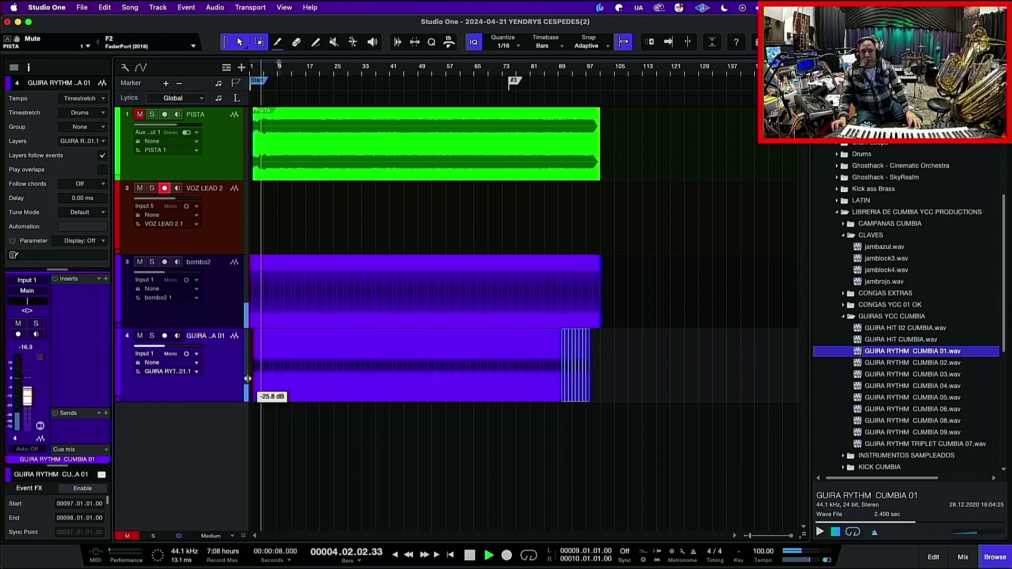
{"action": "key", "text": "space"}
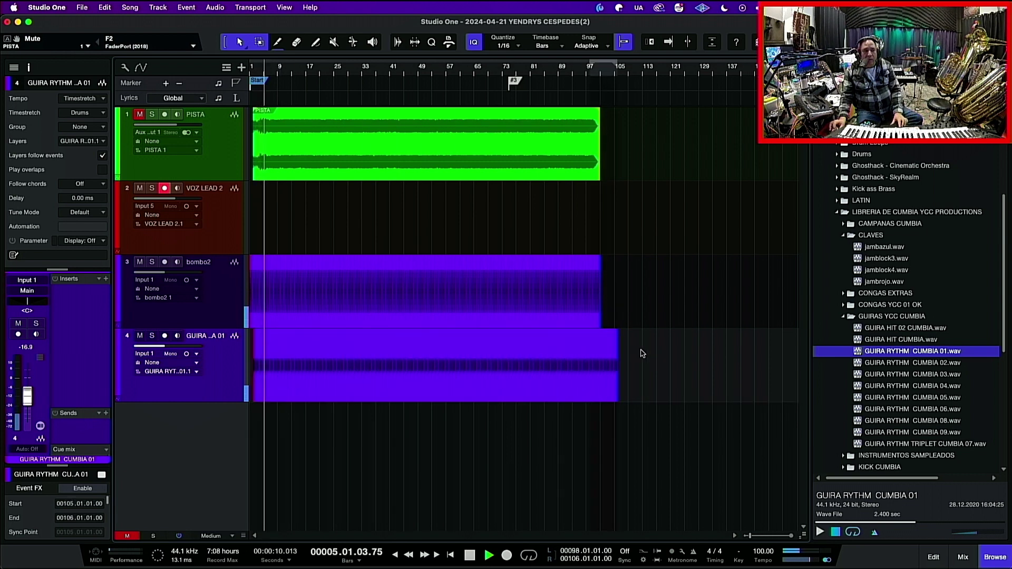
Step: Delete the guira copies that extend beyond the end of PISTA
{"action": "left_click_drag", "start_coordinate": [625, 358], "coordinate": [602, 361]}
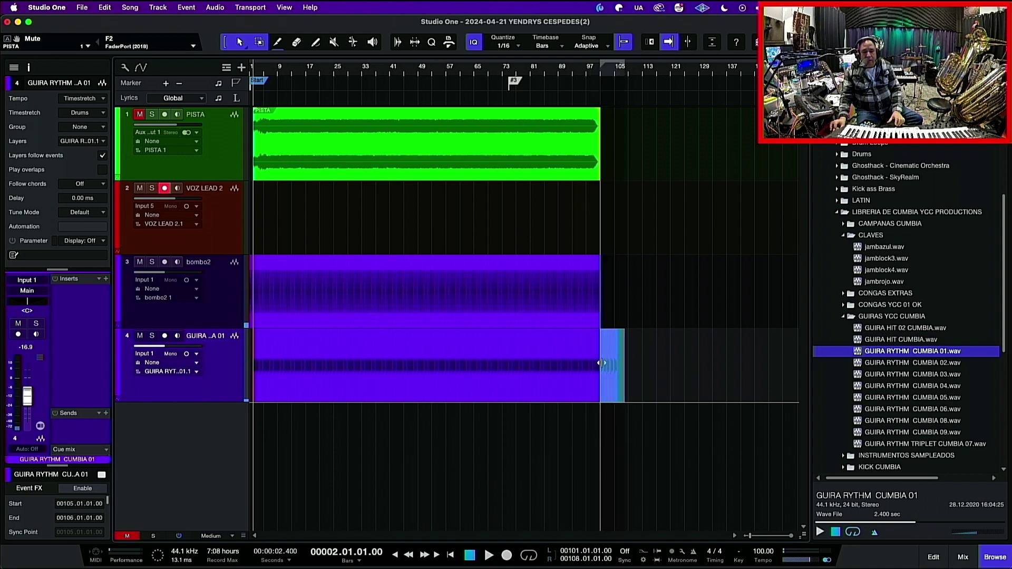
{"action": "key", "text": "Delete"}
{"action": "key", "text": "space"}
{"action": "key", "text": "space"}
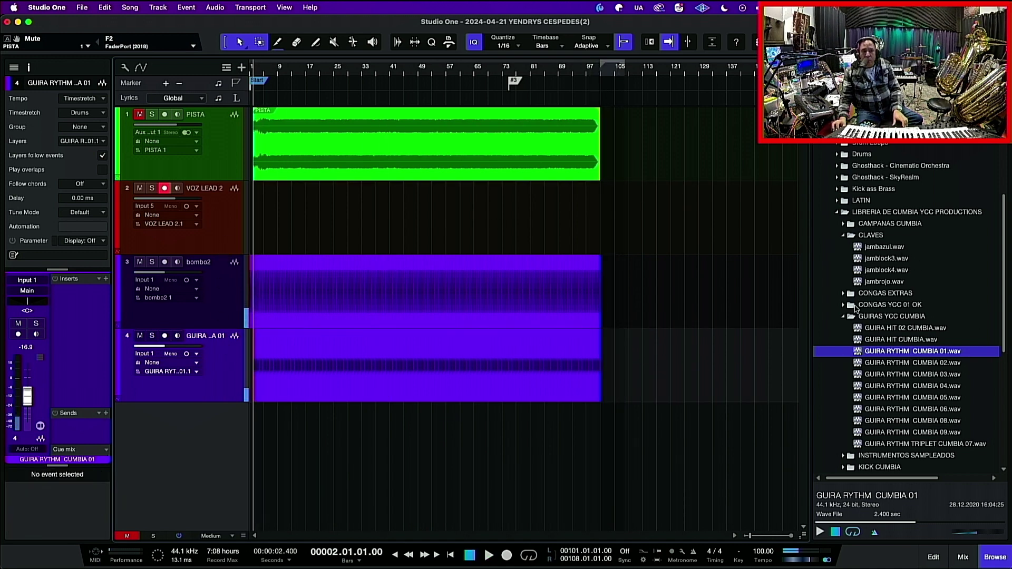
Step: Collapse the GUIRAS YCC CUMBIA folder, expand CONGAS YCC 01 OK and select CONGA CORTE CUMBIA 05.wav
{"action": "left_click", "coordinate": [846, 317]}
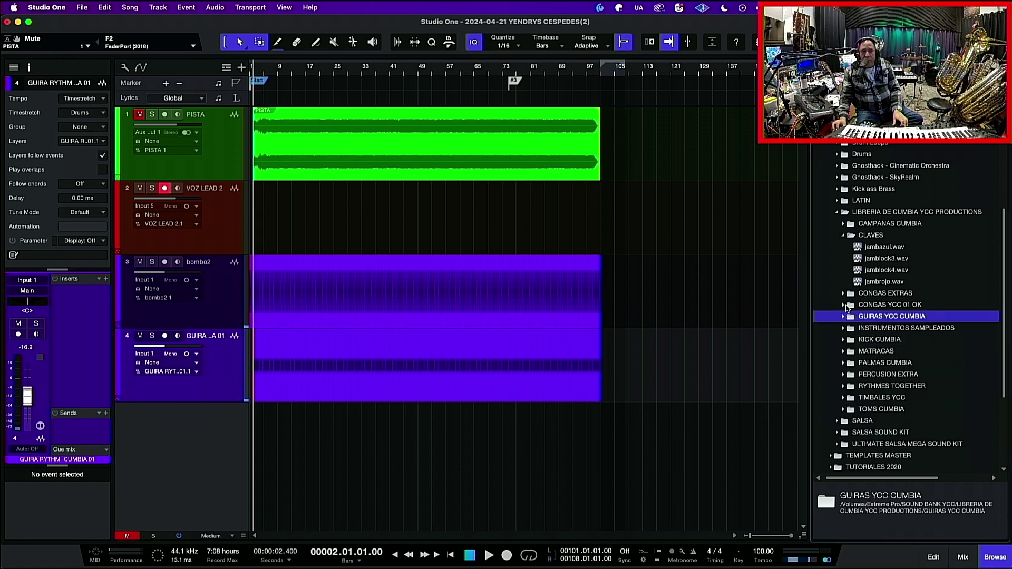
{"action": "left_click", "coordinate": [844, 305]}
{"action": "left_click", "coordinate": [912, 341]}
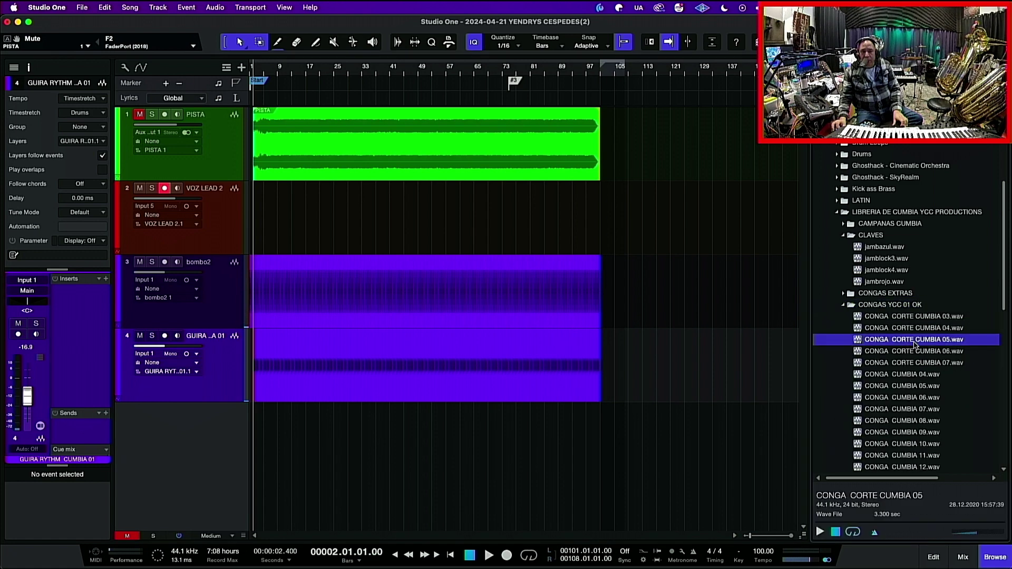
Step: Play the kick and guira from bar 56, with PISTA temporarily unmuted to compare their timing
{"action": "left_click", "coordinate": [442, 72]}
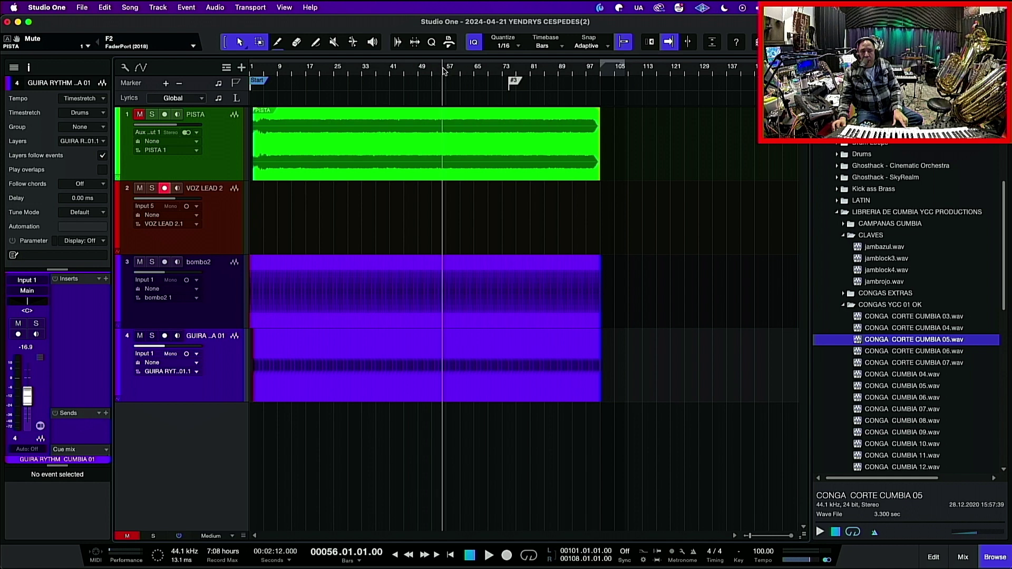
{"action": "key", "text": "space"}
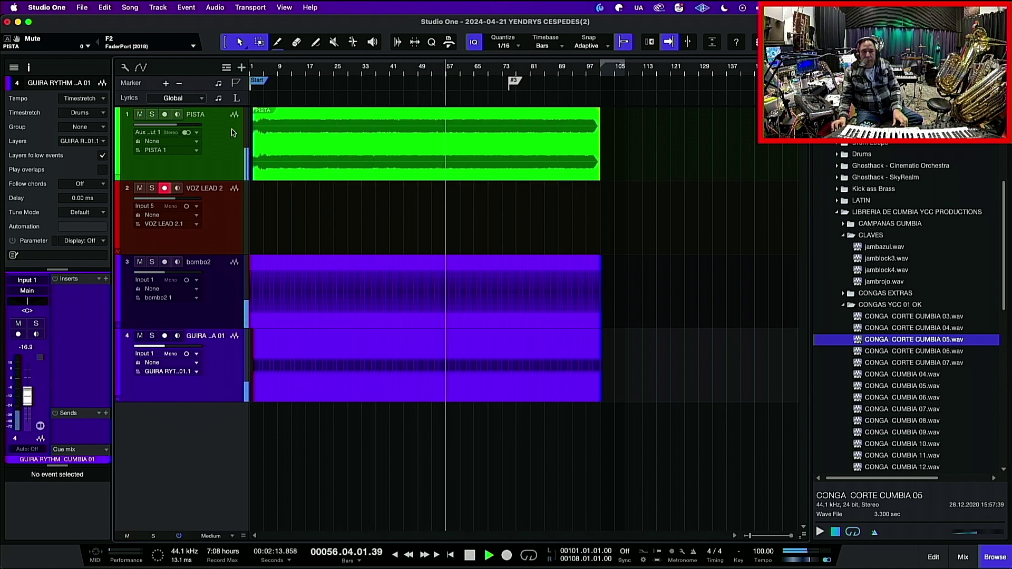
{"action": "left_click", "coordinate": [139, 115]}
{"action": "key", "text": "space"}
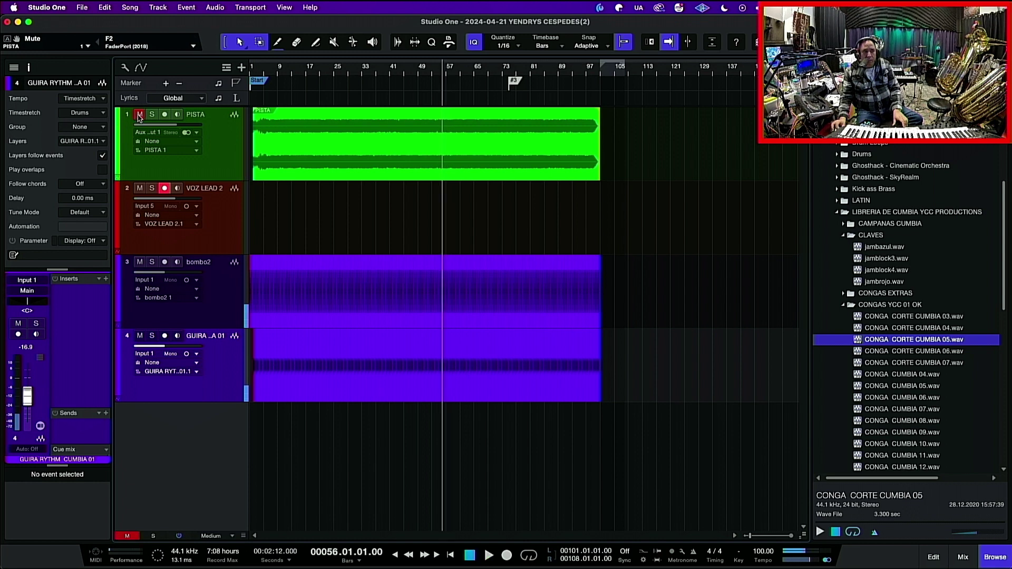
Step: Preview the conga loops CONGA CORTE CUMBIA 05 and CONGA CUMBIA 04, 05 and 06
{"action": "left_click", "coordinate": [820, 532]}
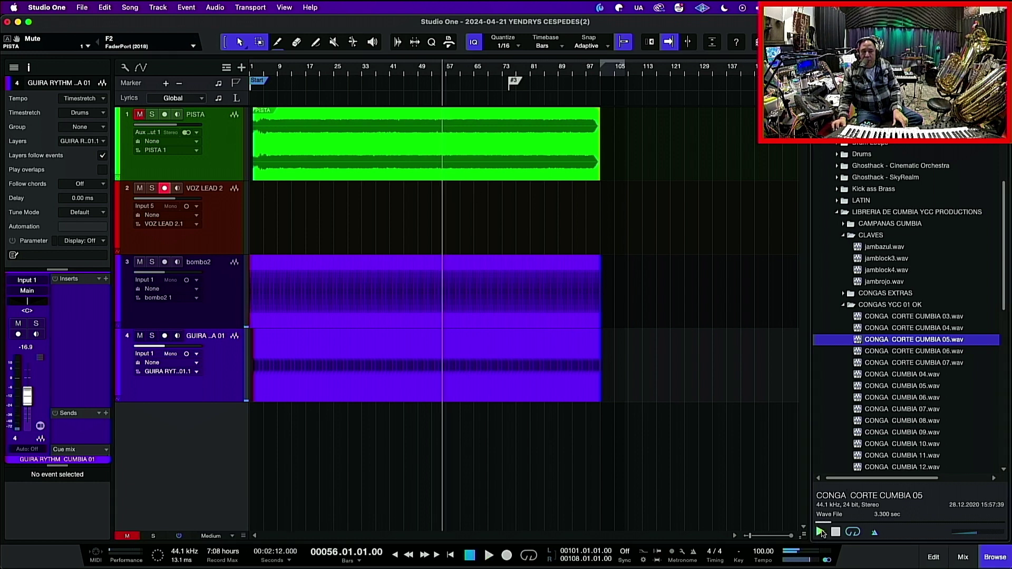
{"action": "left_click", "coordinate": [906, 355]}
{"action": "left_click", "coordinate": [917, 377]}
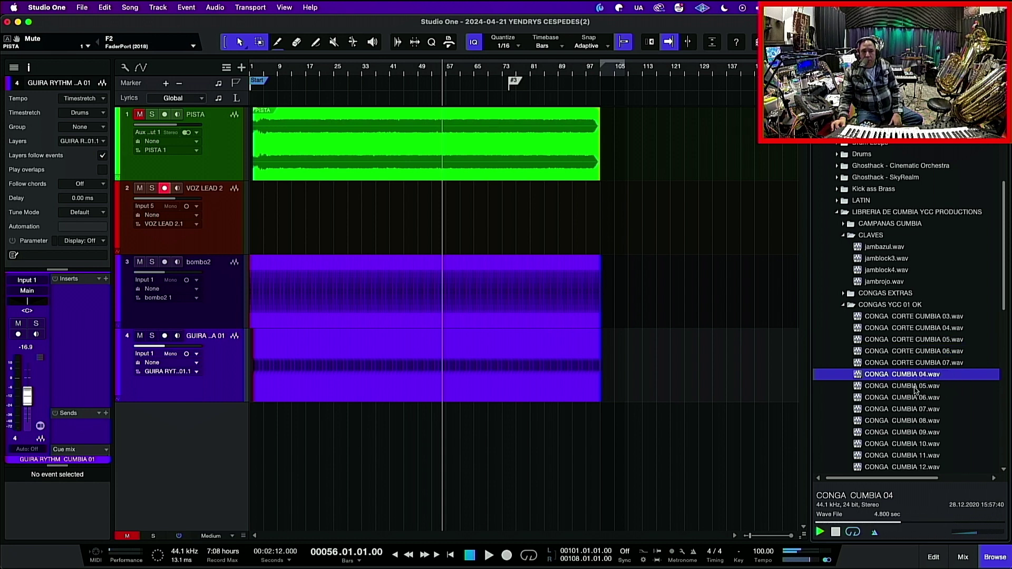
{"action": "left_click", "coordinate": [922, 387]}
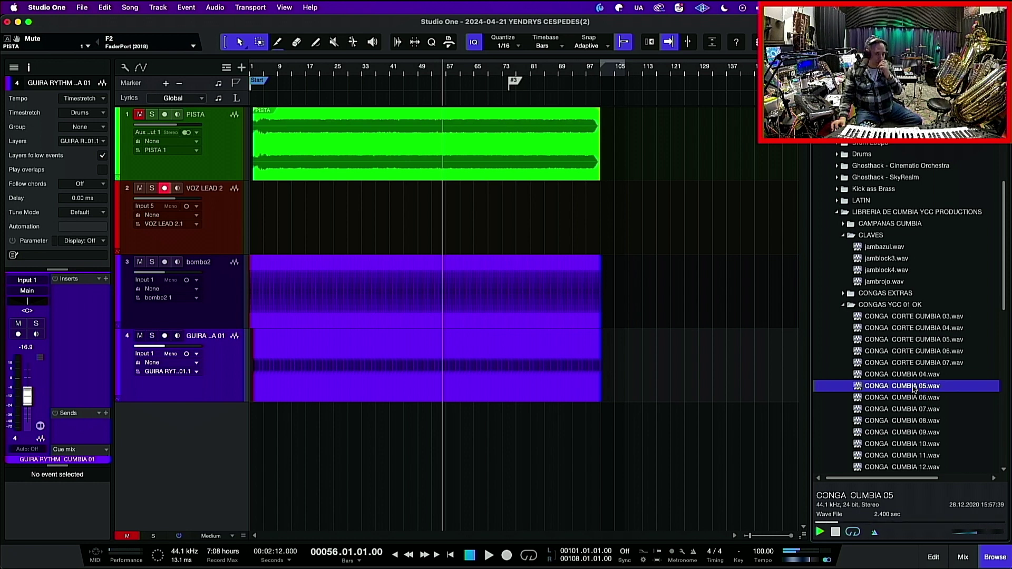
{"action": "left_click", "coordinate": [892, 396]}
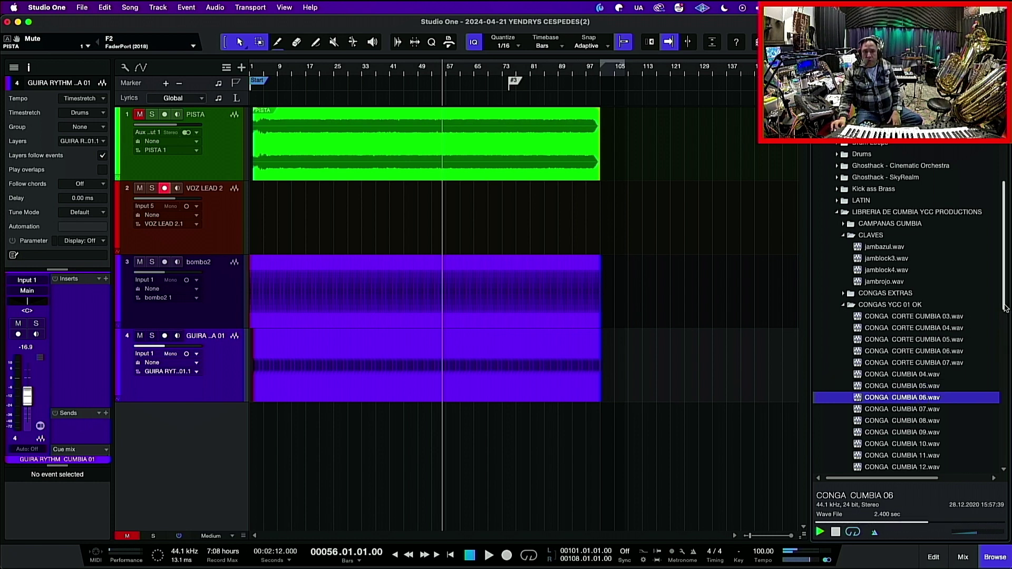
Step: Preview the conga loops CONGA CUMBIA 07, 08 and 09
{"action": "left_click_drag", "start_coordinate": [1005, 309], "coordinate": [1006, 339]}
{"action": "scroll", "coordinate": [983, 333], "scroll_direction": "down", "scroll_amount": 2}
{"action": "left_click", "coordinate": [887, 298]}
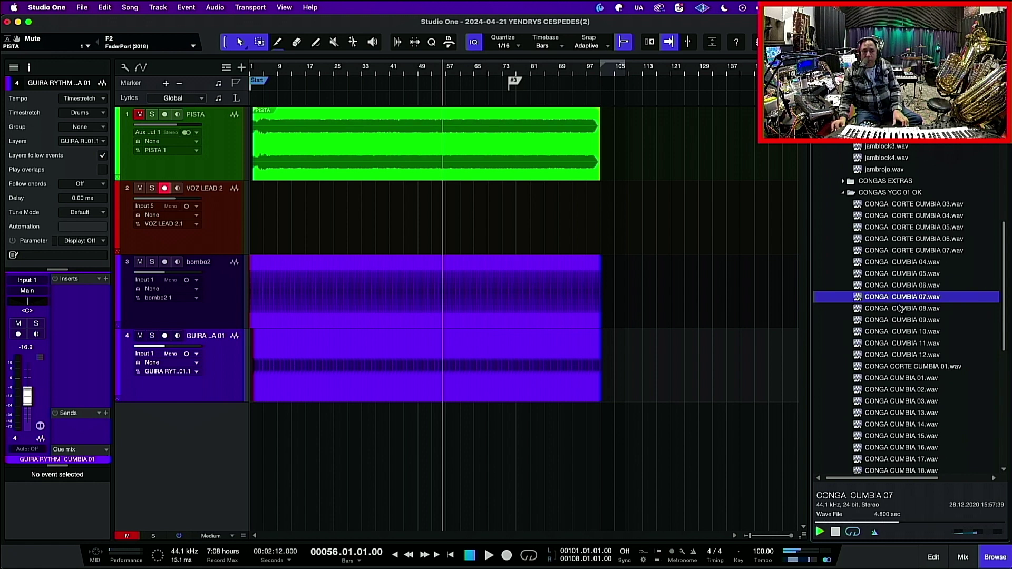
{"action": "left_click", "coordinate": [900, 309]}
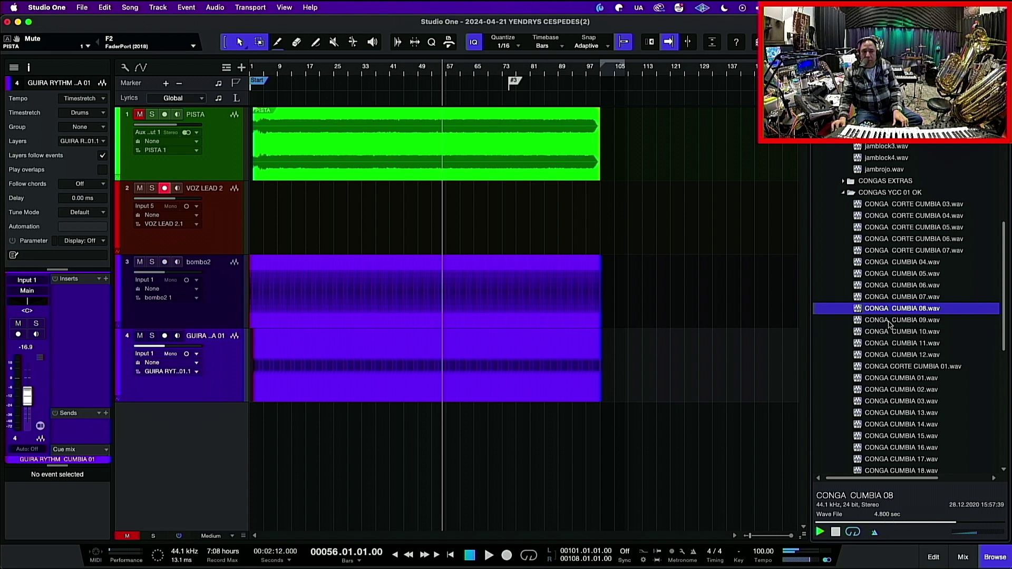
{"action": "left_click", "coordinate": [889, 321]}
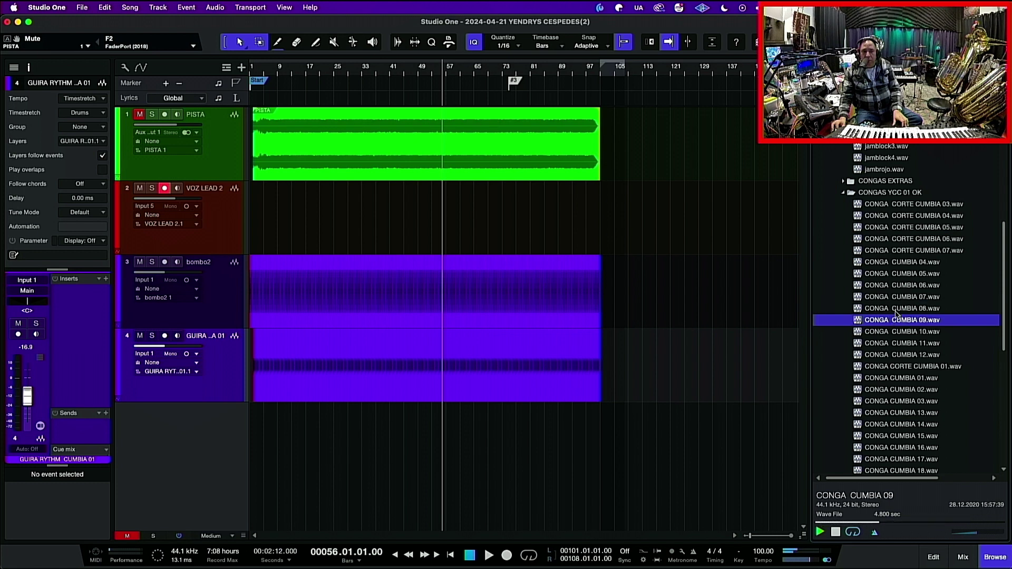
Step: Place CONGA CUMBIA 08.wav on a new track below the guira at bar 1 and play it from the song start
{"action": "left_click", "coordinate": [896, 310]}
{"action": "mouse_move", "coordinate": [904, 313]}
{"action": "left_mouse_down"}
{"action": "mouse_move", "coordinate": [526, 454]}
{"action": "mouse_move", "coordinate": [253, 448]}
{"action": "left_mouse_up"}
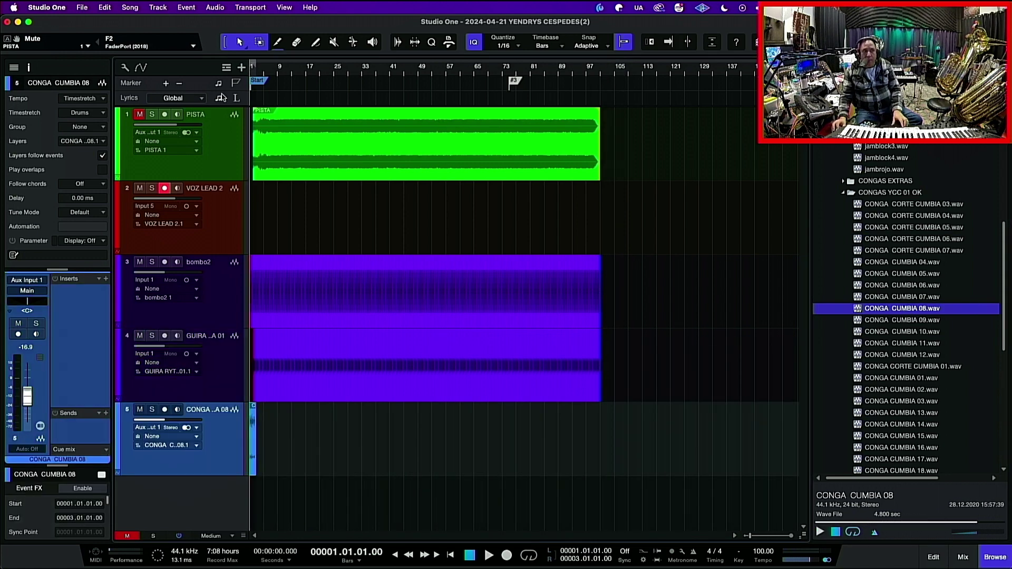
{"action": "mouse_move", "coordinate": [252, 69]}
{"action": "left_mouse_down"}
{"action": "mouse_move", "coordinate": [260, 83]}
{"action": "mouse_move", "coordinate": [260, 72]}
{"action": "left_mouse_up"}
{"action": "key", "text": "space"}
{"action": "key", "text": "space"}
{"action": "key", "text": "e"}
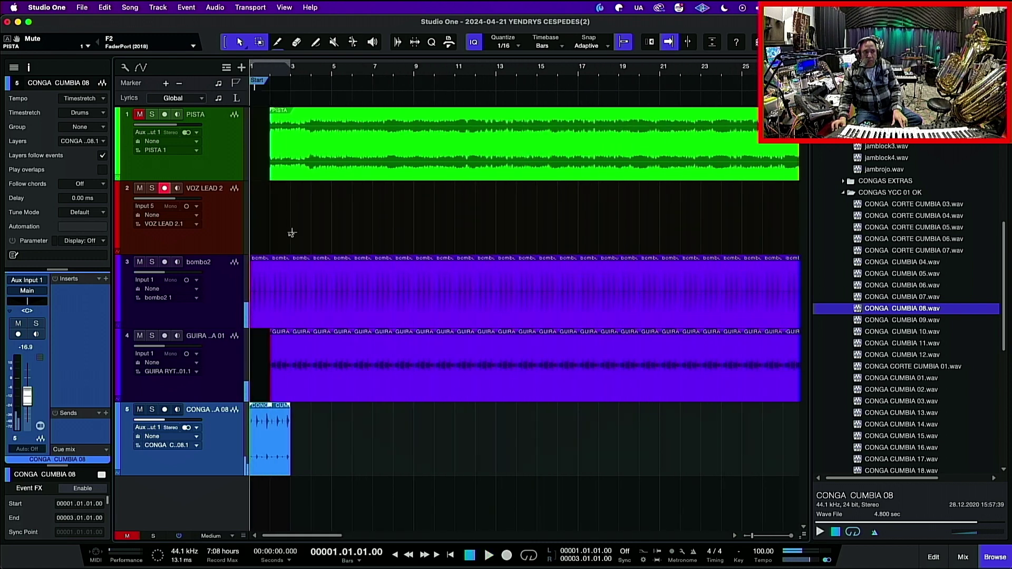
Step: Move the conga event to start at bar 2 and play it from there with the kick and guira
{"action": "left_click_drag", "start_coordinate": [271, 471], "coordinate": [295, 463]}
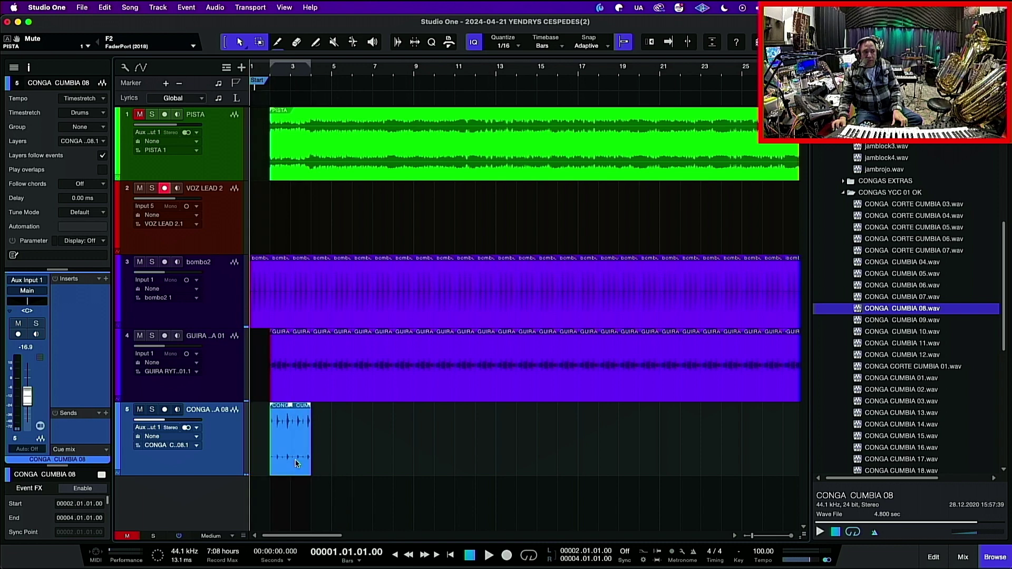
{"action": "left_click", "coordinate": [273, 71]}
{"action": "key", "text": "space"}
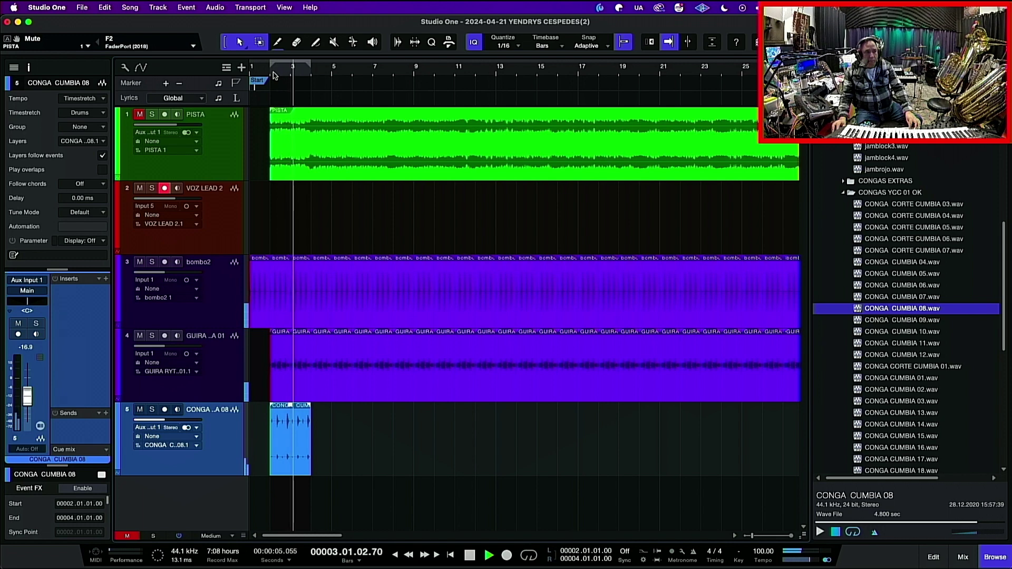
{"action": "key", "text": "space"}
Step: Duplicate the two-bar conga event repeatedly from bar 2 until the copies reach bar 102, covering PISTA's full length
{"action": "key", "text": "shift+f"}
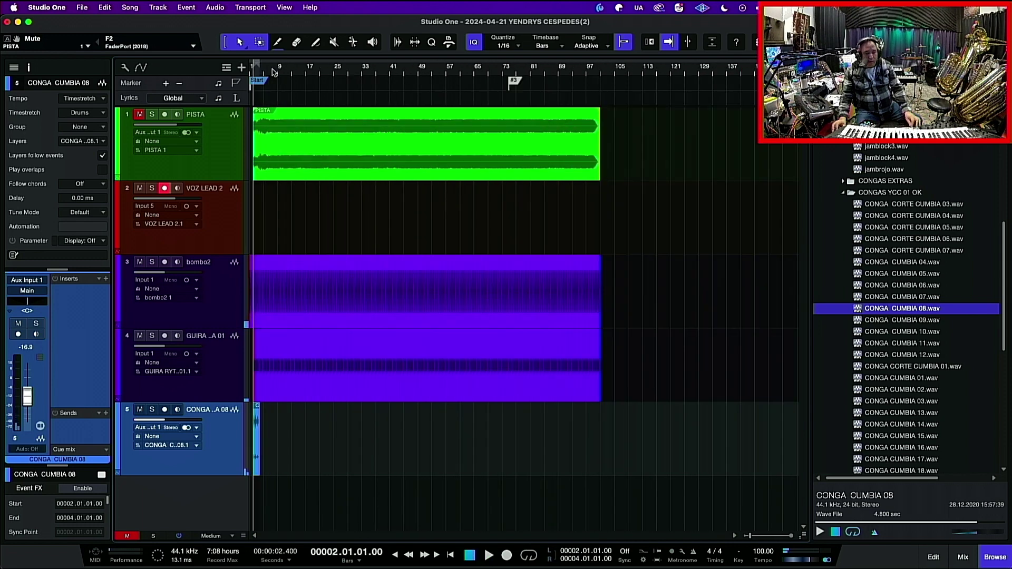
{"action": "key", "text": "d"}
{"action": "key", "text": "d"}
{"action": "key", "text": "d"}
{"action": "key", "text": "d"}
{"action": "key", "text": "d"}
{"action": "key", "text": "d"}
{"action": "key", "text": "d"}
{"action": "key", "text": "d"}
{"action": "key", "text": "d"}
{"action": "key", "text": "d"}
{"action": "key", "text": "d"}
{"action": "key", "text": "d"}
{"action": "key", "text": "d"}
{"action": "key", "text": "d"}
{"action": "key", "text": "d"}
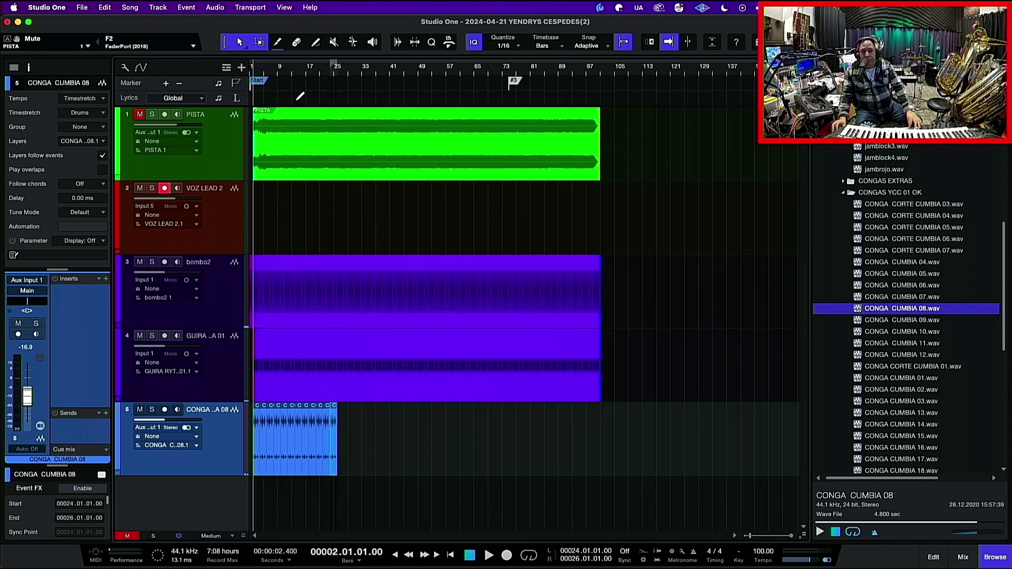
{"action": "key", "text": "d"}
{"action": "key", "text": "d"}
{"action": "key", "text": "d"}
{"action": "key", "text": "d"}
{"action": "key", "text": "d"}
{"action": "key", "text": "d"}
{"action": "key", "text": "d"}
{"action": "key", "text": "d"}
{"action": "key", "text": "d"}
{"action": "key", "text": "d"}
{"action": "key", "text": "d"}
{"action": "key", "text": "d"}
{"action": "key", "text": "d"}
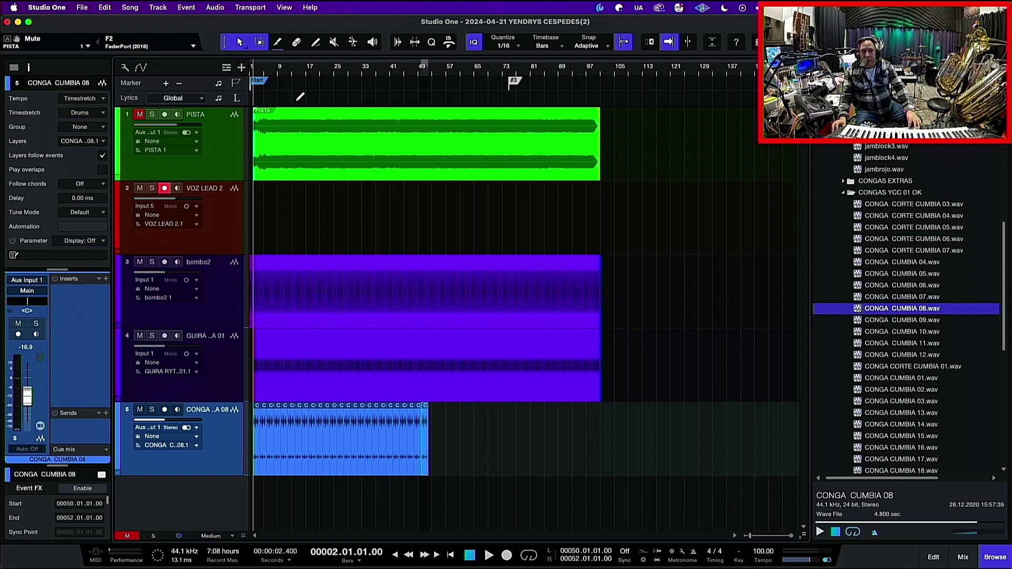
{"action": "key", "text": "d"}
{"action": "key", "text": "d"}
{"action": "key", "text": "d"}
{"action": "key", "text": "d"}
{"action": "key", "text": "d"}
{"action": "key", "text": "d"}
{"action": "key", "text": "d"}
{"action": "key", "text": "d"}
{"action": "key", "text": "d"}
{"action": "key", "text": "d"}
{"action": "key", "text": "d"}
{"action": "key", "text": "d"}
{"action": "key", "text": "d"}
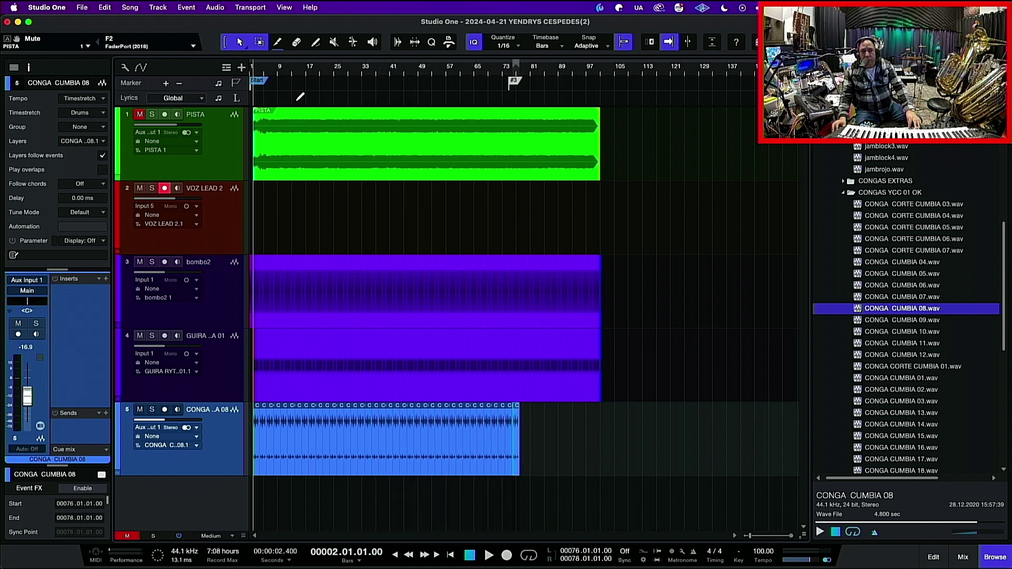
{"action": "key", "text": "d"}
{"action": "key", "text": "d"}
{"action": "key", "text": "d"}
{"action": "key", "text": "d"}
{"action": "key", "text": "d"}
{"action": "key", "text": "d"}
{"action": "key", "text": "d"}
{"action": "key", "text": "d"}
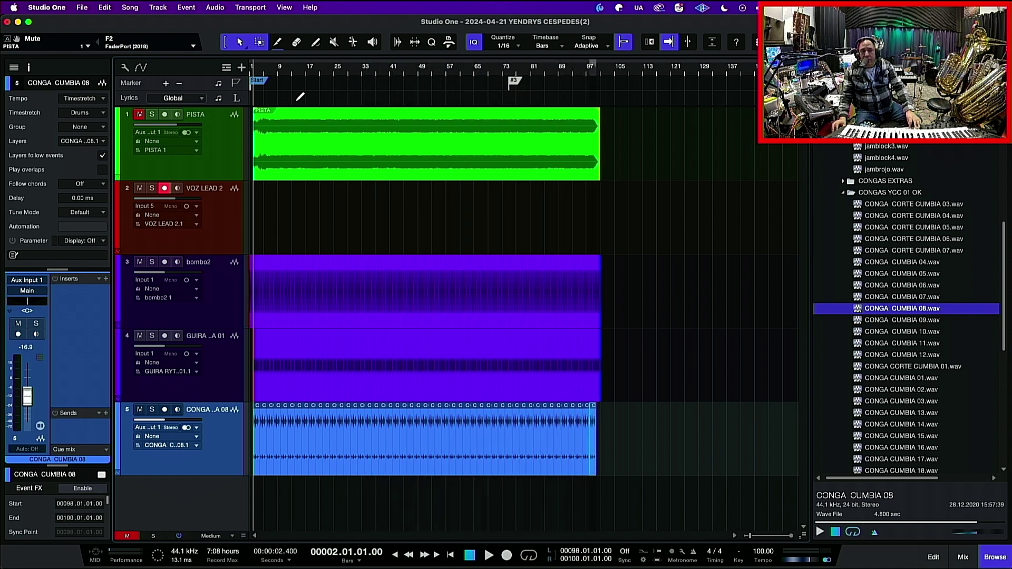
{"action": "key", "text": "d"}
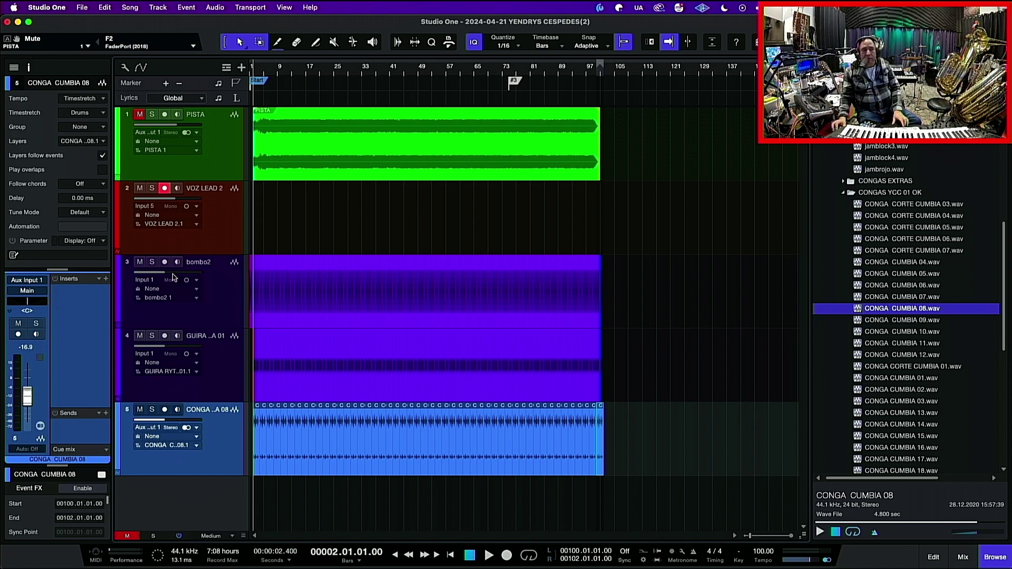
Step: Play the kick, guira and conga together from bar 31 to check the combined rhythm
{"action": "left_click", "coordinate": [356, 70]}
{"action": "key", "text": "space"}
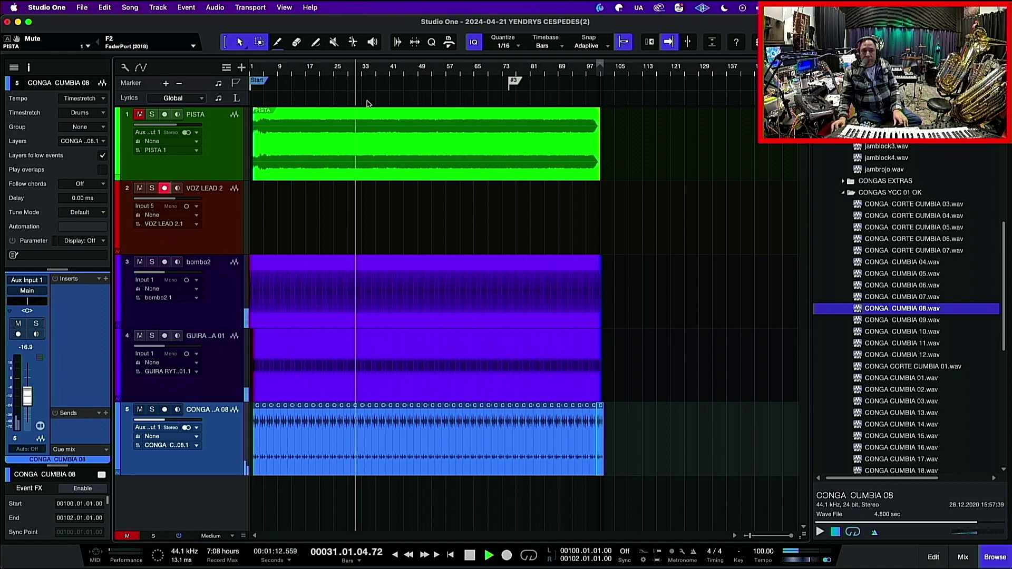
{"action": "key", "text": "space"}
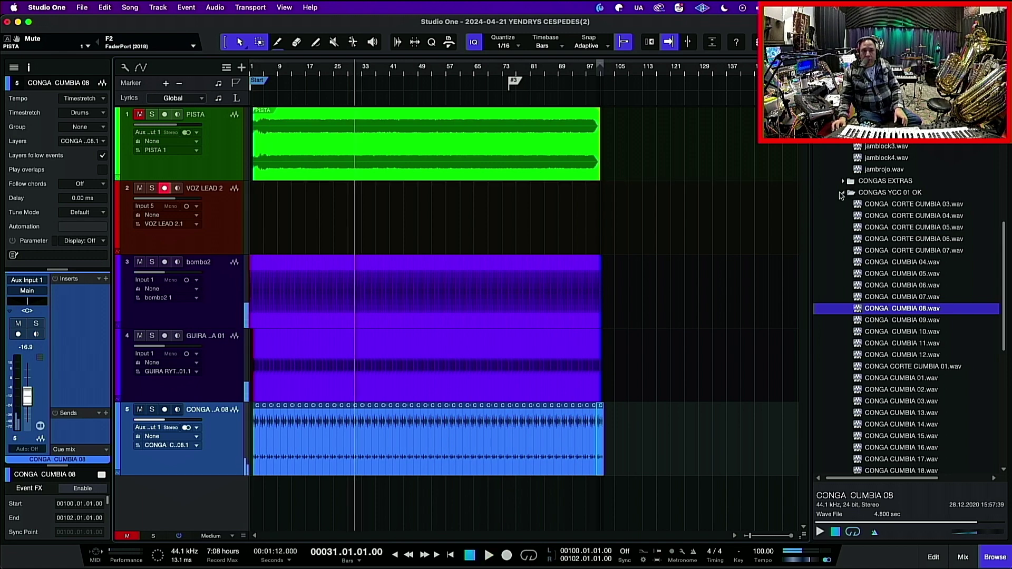
Step: Close the CONGAS YCC 01 OK folder and audition jamblock4.wav, jambazul.wav and jambrojo.wav in the CLAVES folder
{"action": "left_click", "coordinate": [841, 194]}
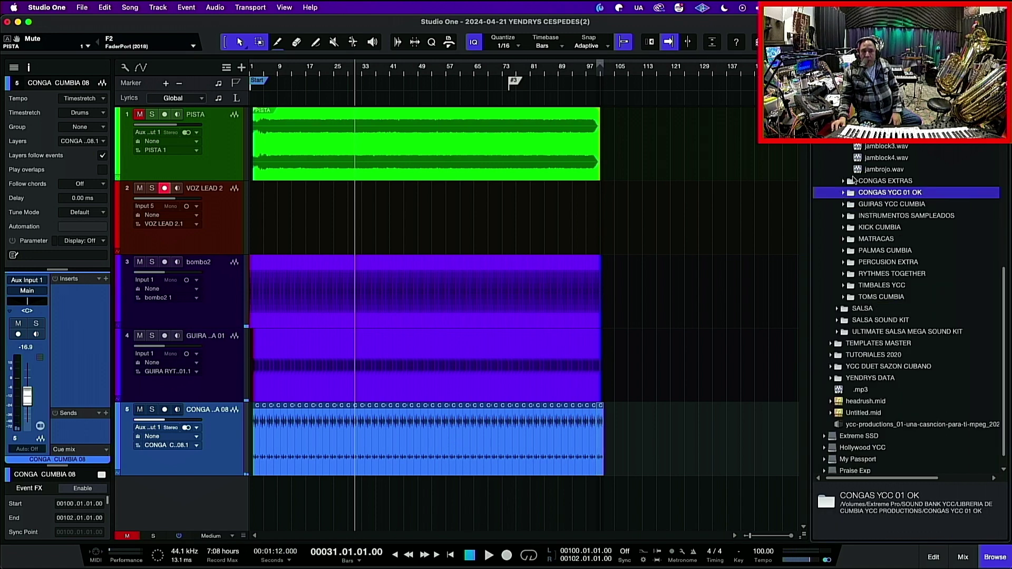
{"action": "left_click", "coordinate": [882, 159]}
{"action": "left_click", "coordinate": [820, 532]}
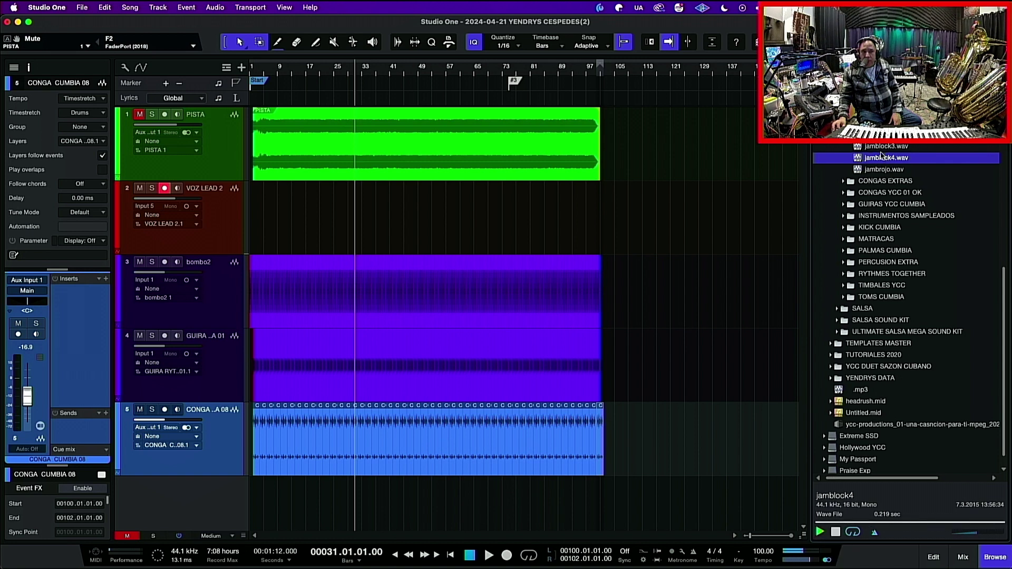
{"action": "key", "text": "Up"}
{"action": "key", "text": "Up"}
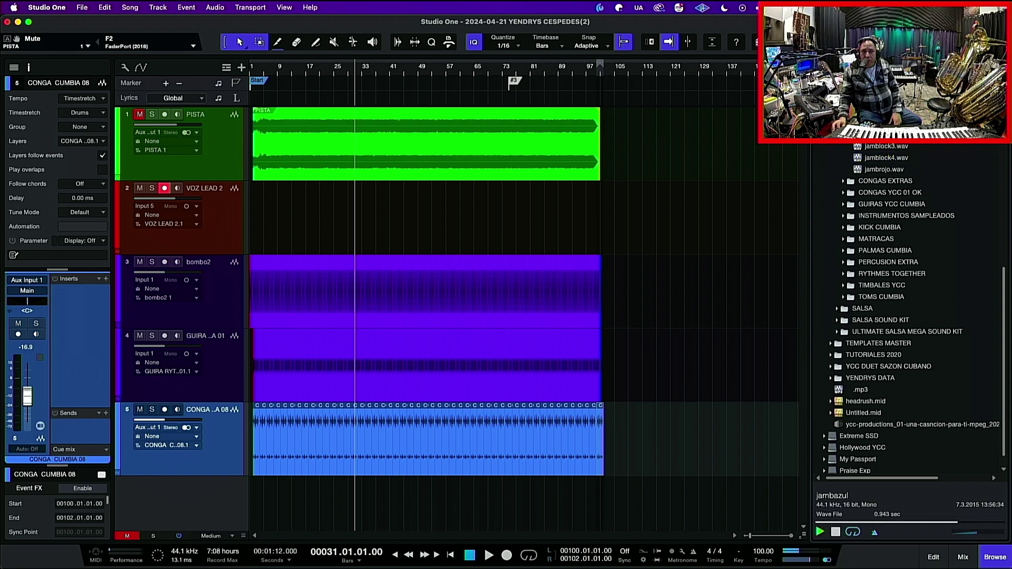
{"action": "scroll", "coordinate": [879, 190], "scroll_direction": "up", "scroll_amount": 1}
{"action": "scroll", "coordinate": [879, 190], "scroll_direction": "down", "scroll_amount": 1}
{"action": "scroll", "coordinate": [878, 189], "scroll_direction": "up", "scroll_amount": 3}
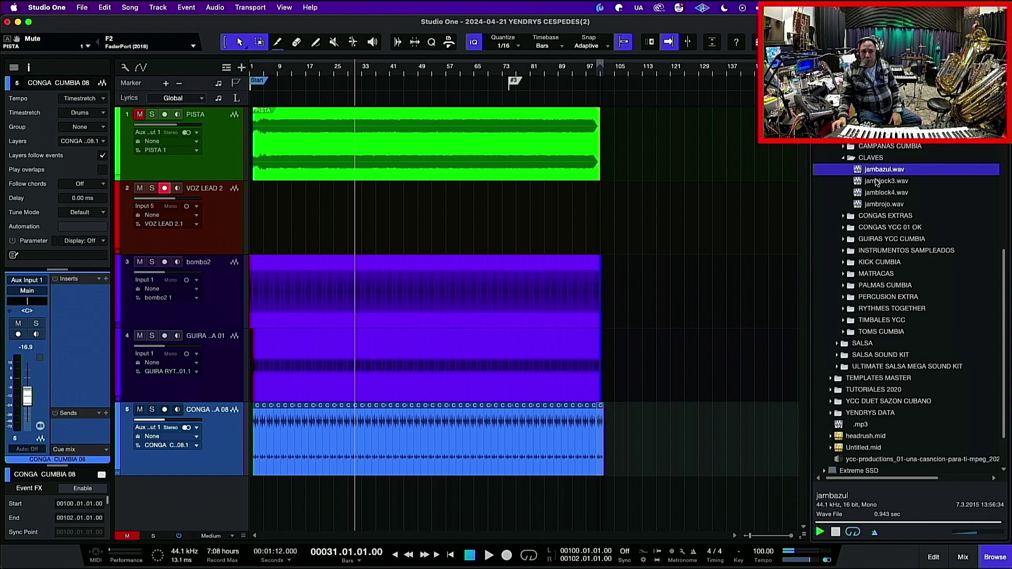
{"action": "left_click", "coordinate": [879, 205]}
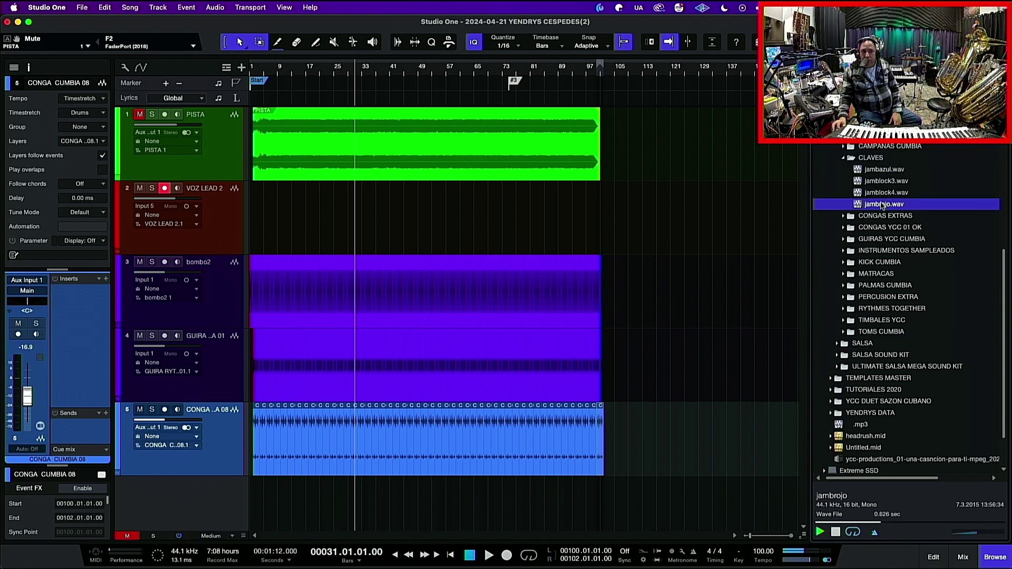
{"action": "key", "text": "Up"}
{"action": "key", "text": "Down"}
Step: Place jambrojo.wav on a new track at bar 2, repeat it on every beat, and bounce the hits into a one-bar event
{"action": "left_click_drag", "start_coordinate": [881, 205], "coordinate": [261, 509]}
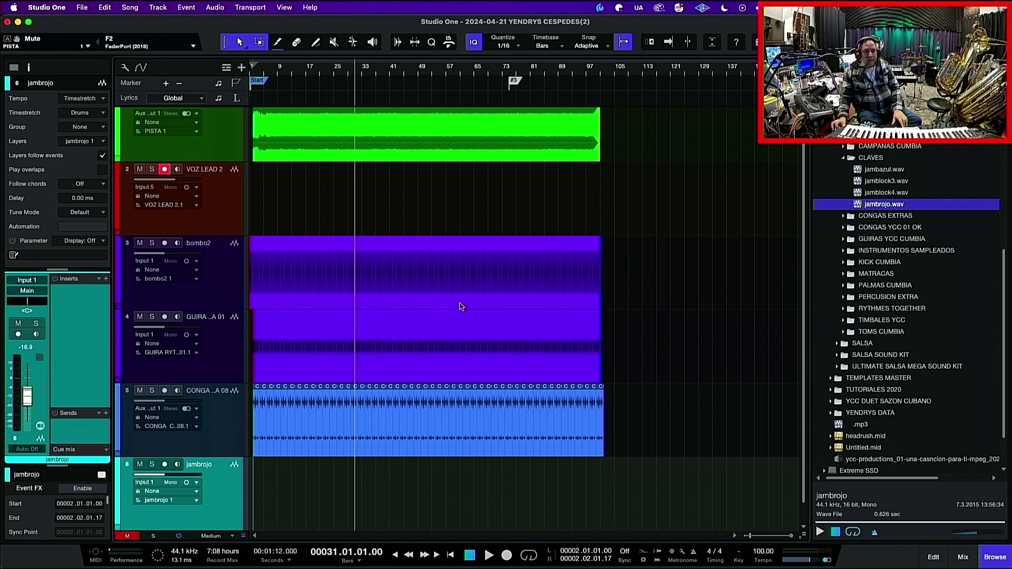
{"action": "right_click", "coordinate": [395, 491]}
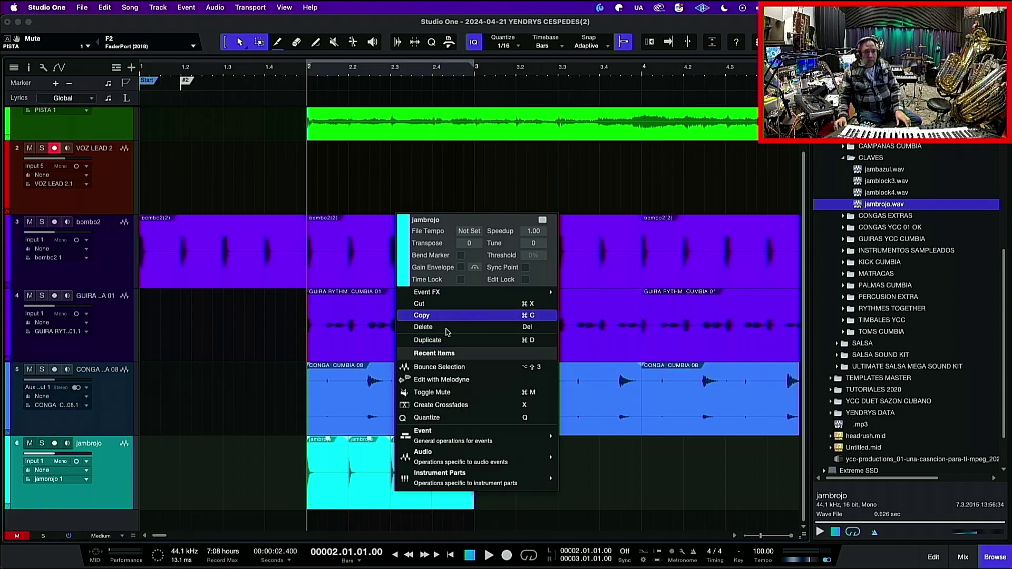
{"action": "left_click", "coordinate": [444, 367]}
Step: Lower the one-bar jambrojo event's volume while playing it and bounce the event again
{"action": "key", "text": "space"}
{"action": "left_click_drag", "start_coordinate": [390, 440], "coordinate": [391, 452]}
{"action": "key", "text": "space"}
{"action": "right_click", "coordinate": [399, 468]}
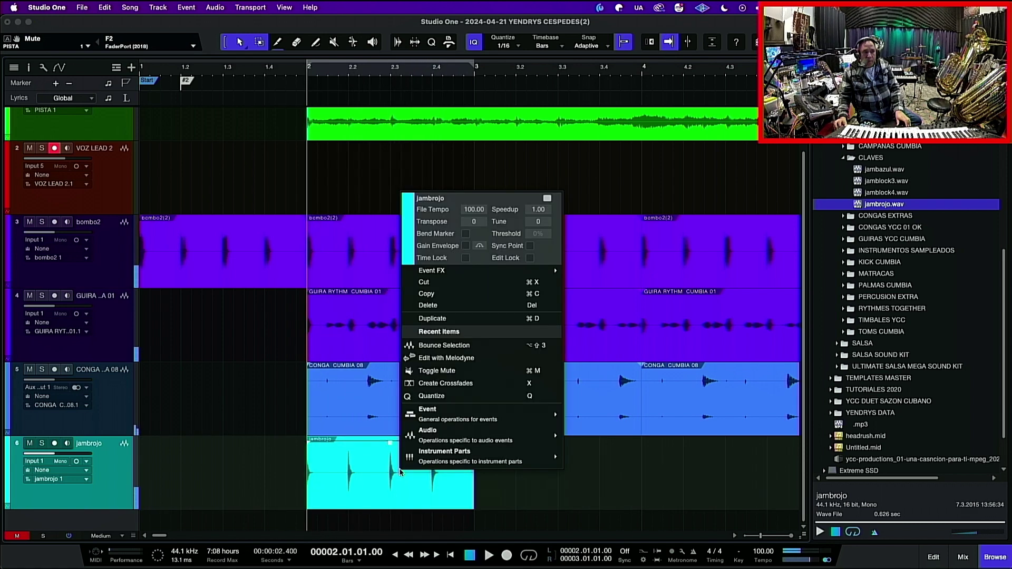
{"action": "left_click", "coordinate": [441, 345]}
Step: Duplicate the bounced jambrojo event in growing groups from bar 2 until the copies reach bar 100
{"action": "scroll", "coordinate": [295, 71], "scroll_direction": "down", "scroll_amount": 10}
{"action": "key", "text": "d"}
{"action": "key", "text": "d"}
{"action": "key", "text": "d"}
{"action": "key", "text": "d"}
{"action": "key", "text": "d"}
{"action": "key", "text": "d"}
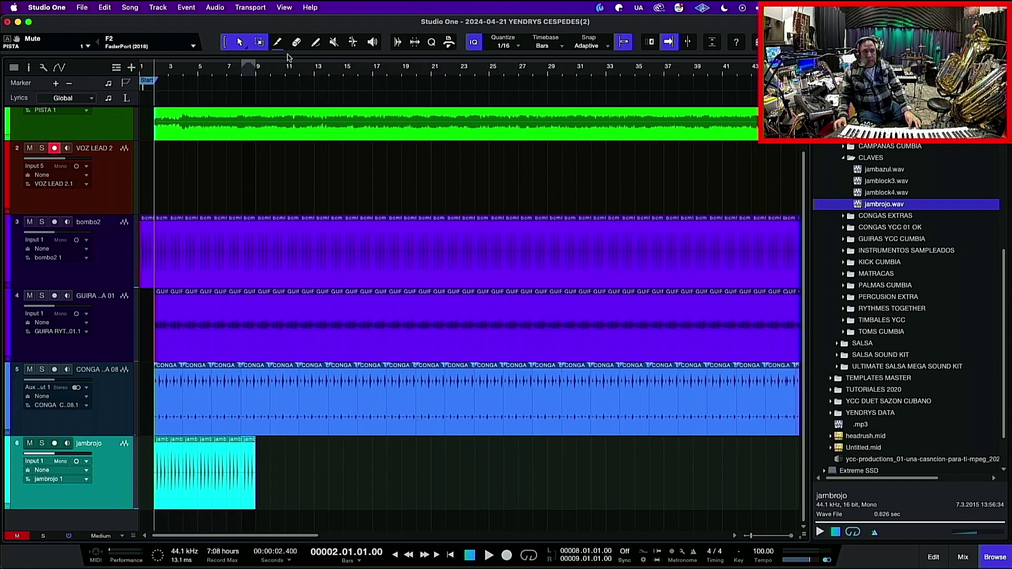
{"action": "left_click_drag", "start_coordinate": [309, 488], "coordinate": [139, 493]}
{"action": "key", "text": "d"}
{"action": "key", "text": "d"}
{"action": "key", "text": "d"}
{"action": "key", "text": "d"}
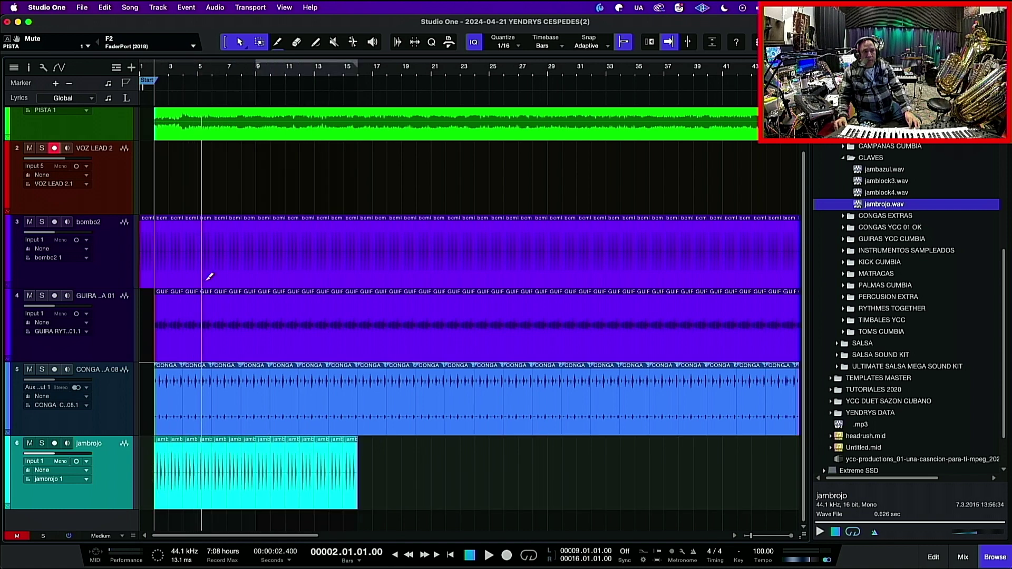
{"action": "key", "text": "w"}
{"action": "key", "text": "w"}
{"action": "key", "text": "d"}
{"action": "key", "text": "d"}
{"action": "key", "text": "d"}
{"action": "key", "text": "d"}
{"action": "key", "text": "d"}
{"action": "key", "text": "d"}
{"action": "key", "text": "d"}
{"action": "key", "text": "d"}
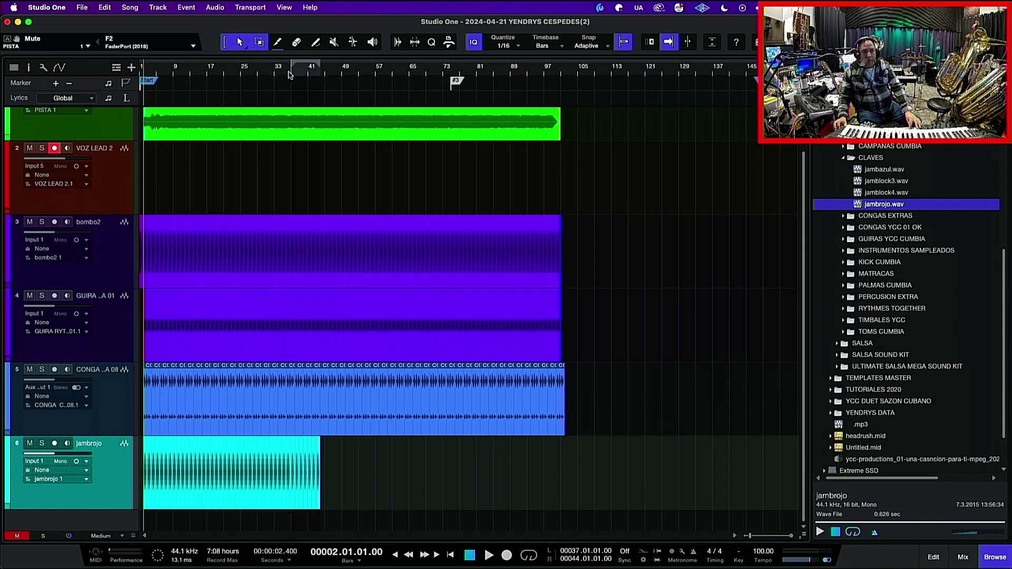
{"action": "key", "text": "d"}
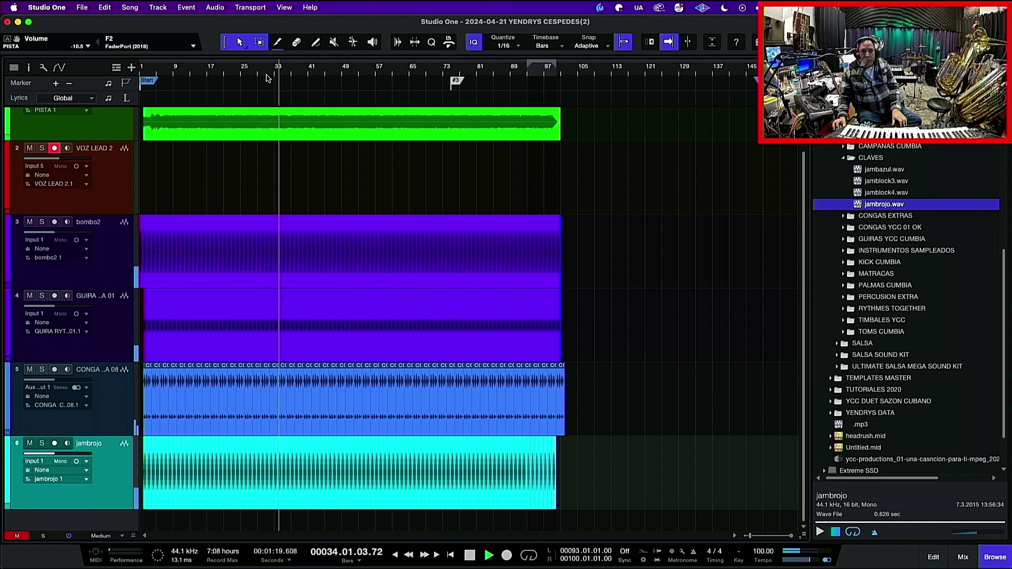
Step: Check the clave with the kick, guira and conga from bar 32 and return the playback cursor to bar 2
{"action": "key", "text": "space"}
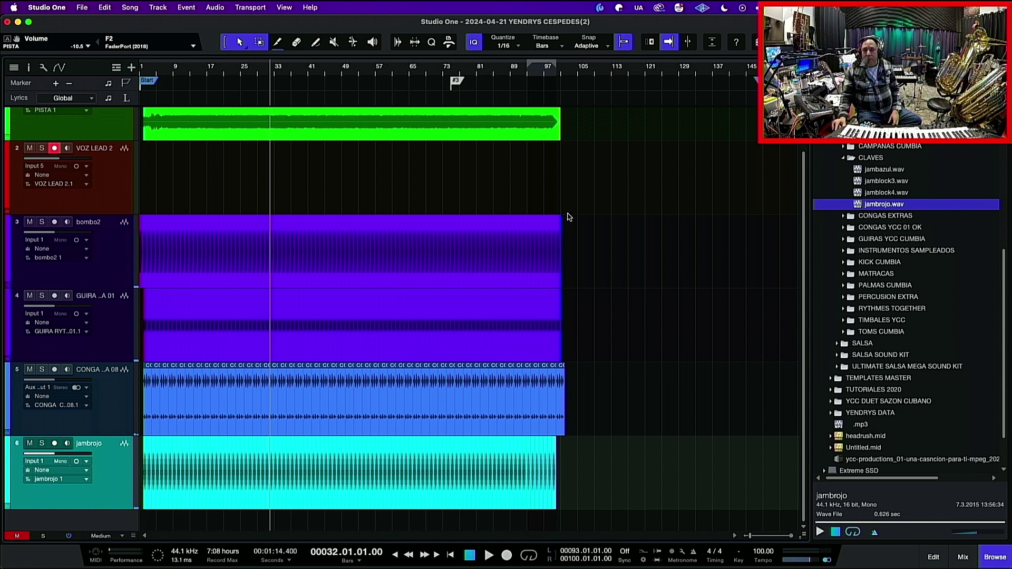
{"action": "scroll", "coordinate": [568, 216], "scroll_direction": "up", "scroll_amount": 1}
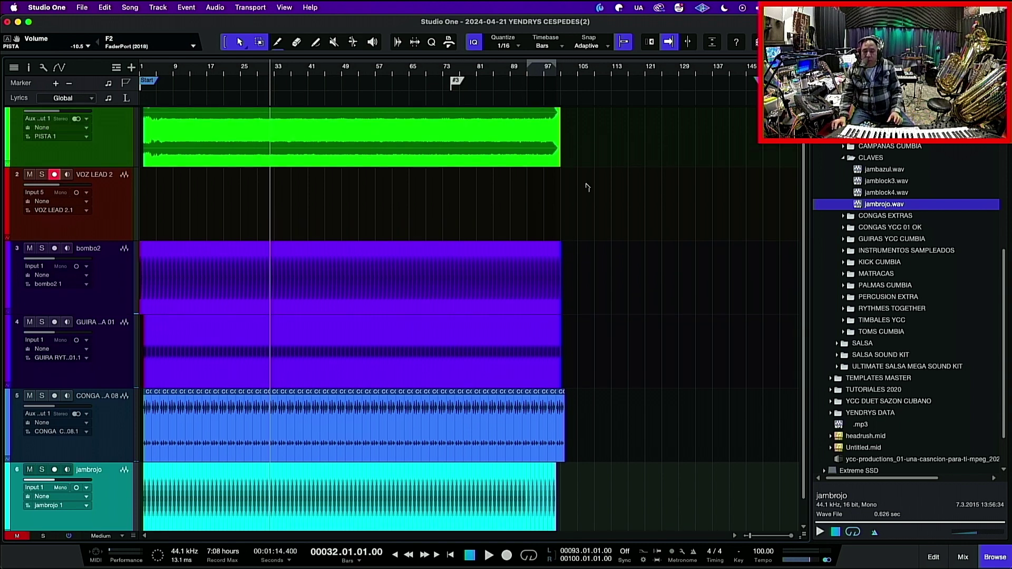
{"action": "left_click", "coordinate": [145, 70]}
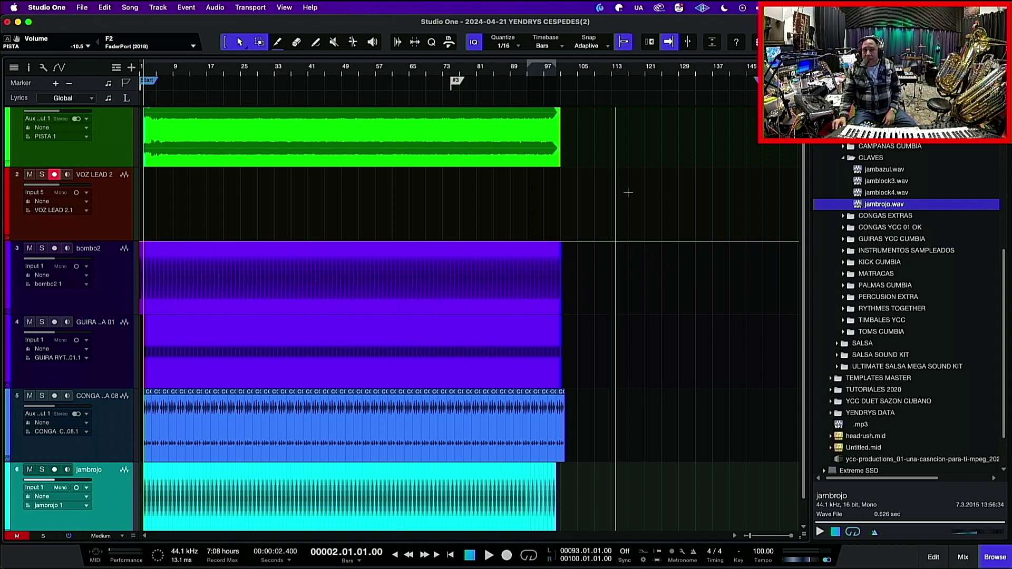
Step: Collapse the LIBRERIA DE CUMBIA YCC PRODUCTIONS folder and reduce the track heights so all six tracks fit
{"action": "scroll", "coordinate": [934, 202], "scroll_direction": "down", "scroll_amount": 2}
{"action": "scroll", "coordinate": [934, 202], "scroll_direction": "up", "scroll_amount": 5}
{"action": "scroll", "coordinate": [935, 202], "scroll_direction": "up", "scroll_amount": 5}
{"action": "double_click", "coordinate": [864, 380]}
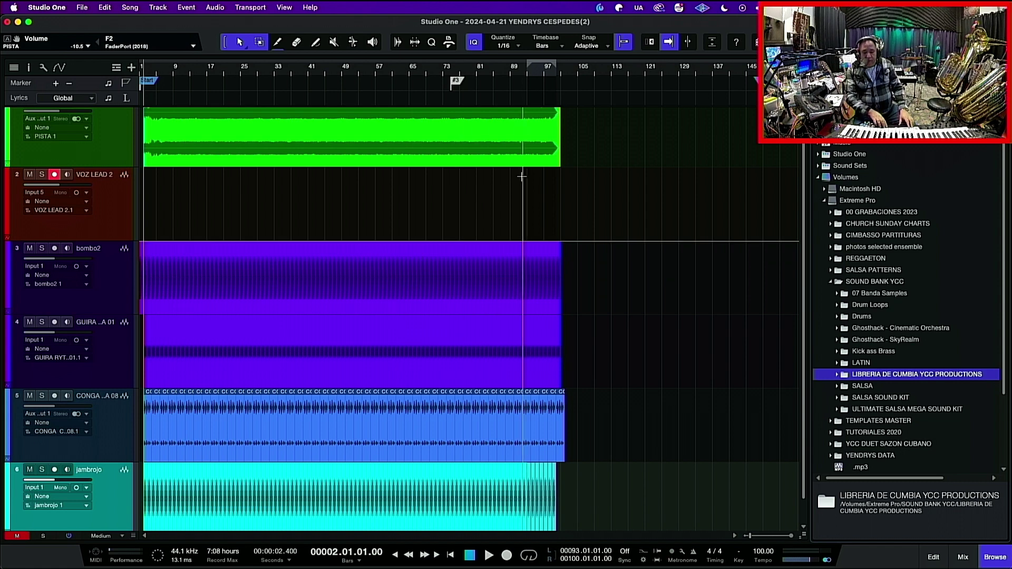
{"action": "scroll", "coordinate": [522, 175], "scroll_direction": "down", "scroll_amount": 2}
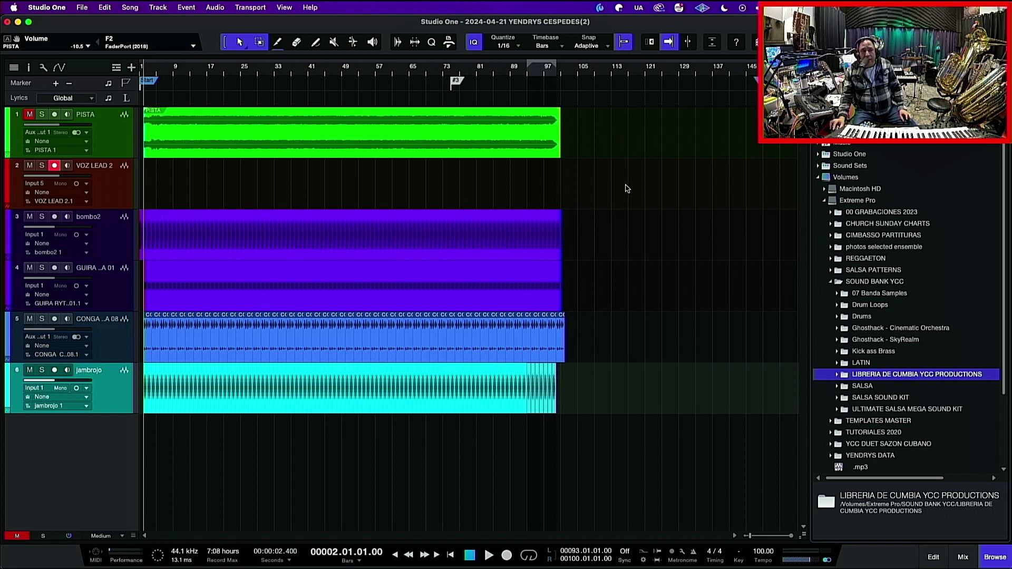
Step: Open RYTHMES TOGETHER in the cumbia library and audition the Cumbia Perc Mix 01, 04, 03 and 06 loops
{"action": "left_click", "coordinate": [837, 375]}
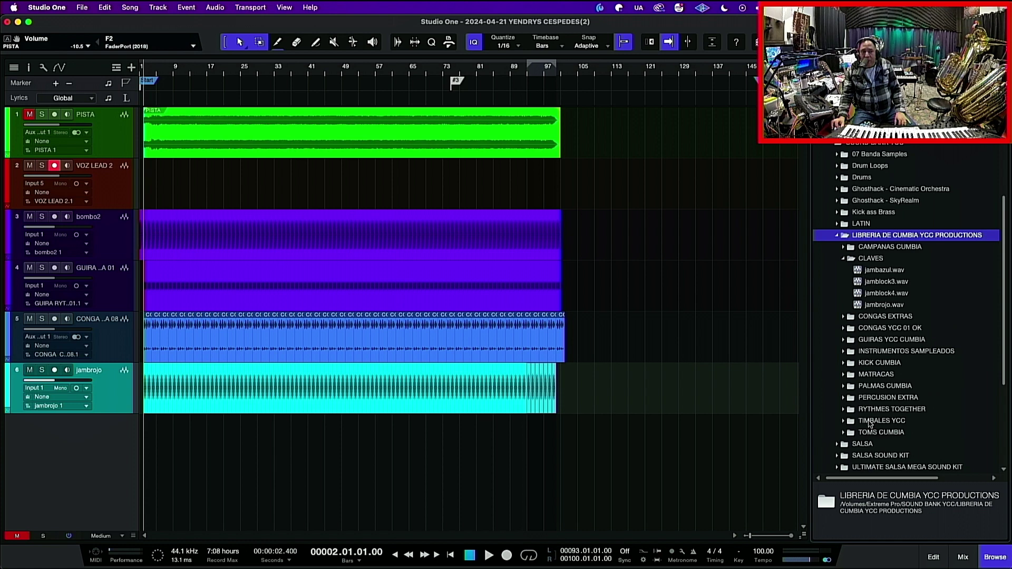
{"action": "double_click", "coordinate": [875, 414]}
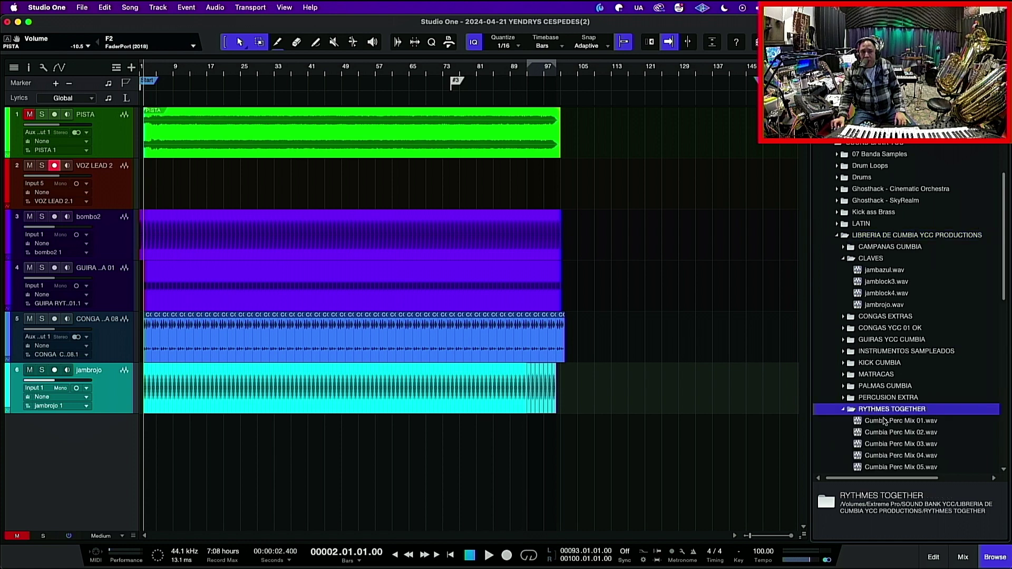
{"action": "scroll", "coordinate": [876, 416], "scroll_direction": "down", "scroll_amount": 3}
{"action": "left_click", "coordinate": [875, 317]}
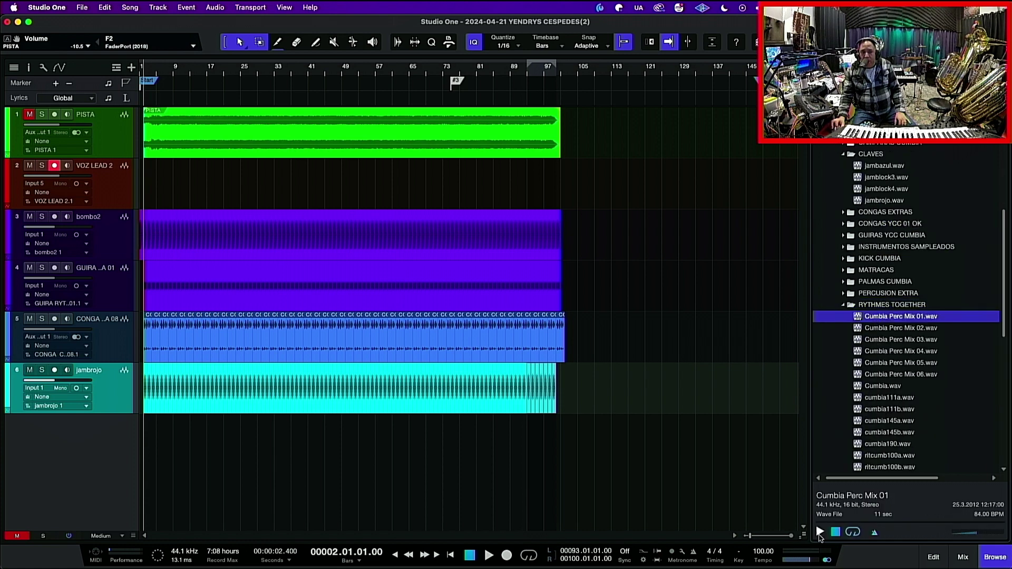
{"action": "left_click", "coordinate": [890, 352]}
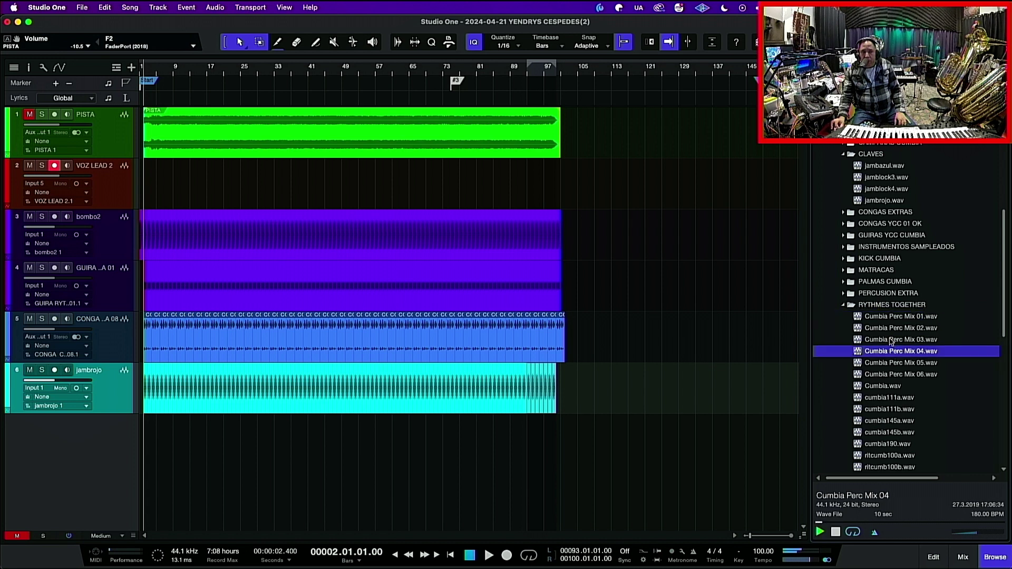
{"action": "left_click", "coordinate": [890, 340]}
{"action": "left_click", "coordinate": [890, 375]}
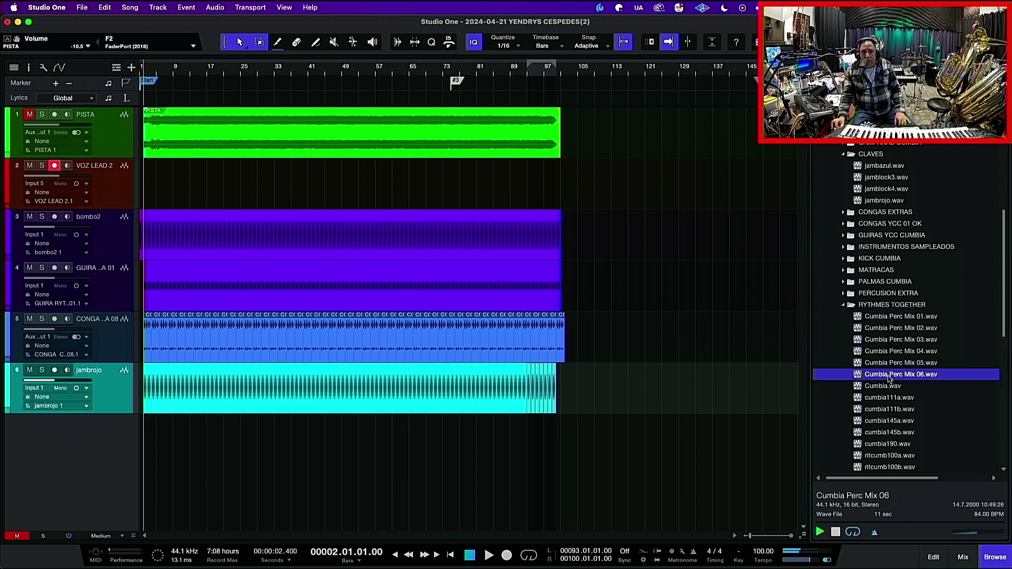
Step: Audition the mixed percussion loops cumbia190, cumbia111b, cumbia111a, ritcumb102b, ritcumb102c and ritcumb104a, and stop the preview
{"action": "left_click", "coordinate": [872, 444]}
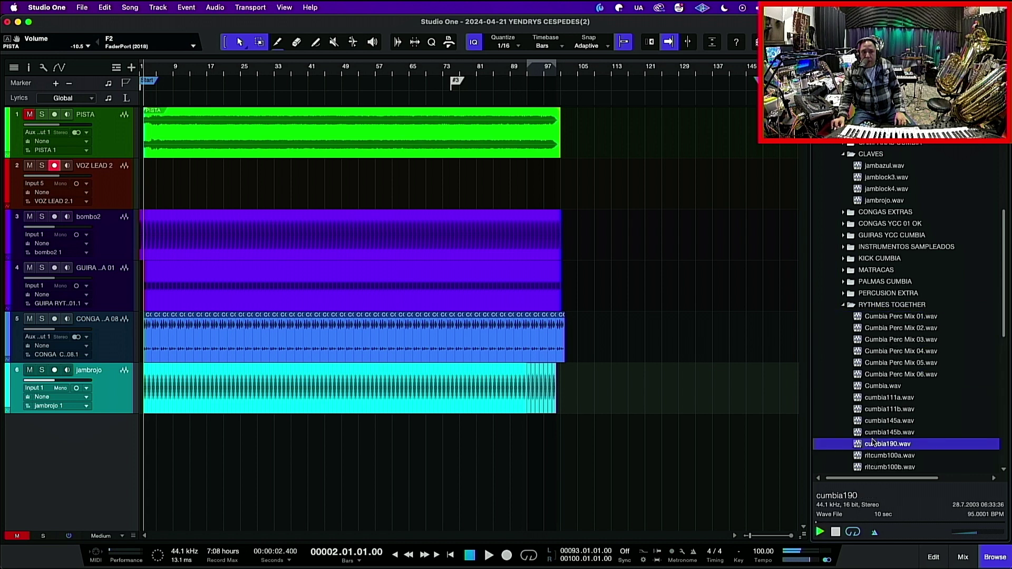
{"action": "left_click", "coordinate": [882, 410]}
{"action": "left_click", "coordinate": [886, 398]}
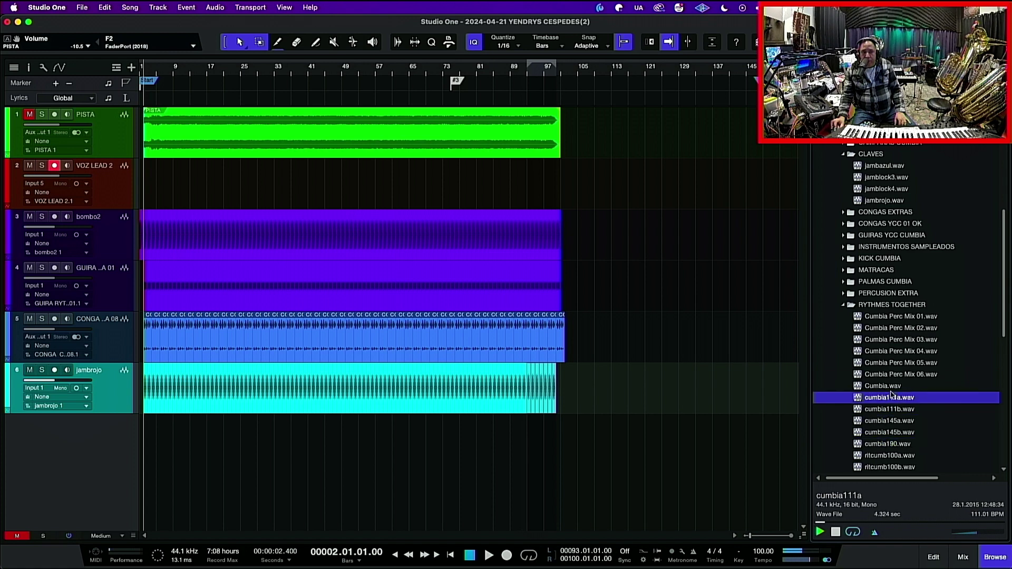
{"action": "scroll", "coordinate": [886, 398], "scroll_direction": "down", "scroll_amount": 3}
{"action": "left_click", "coordinate": [878, 409]}
{"action": "left_click", "coordinate": [879, 445]}
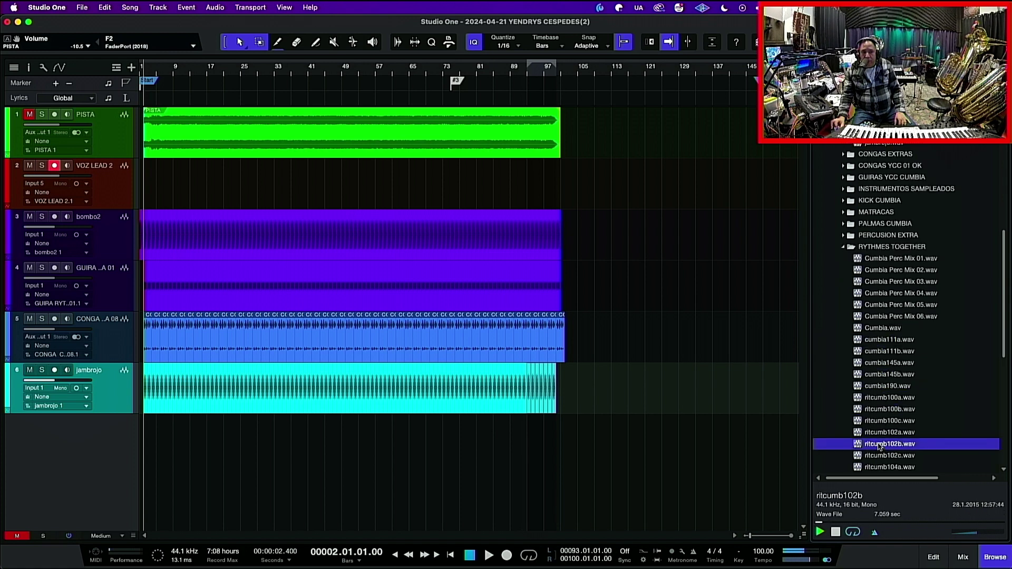
{"action": "left_click", "coordinate": [877, 457]}
{"action": "left_click", "coordinate": [891, 468]}
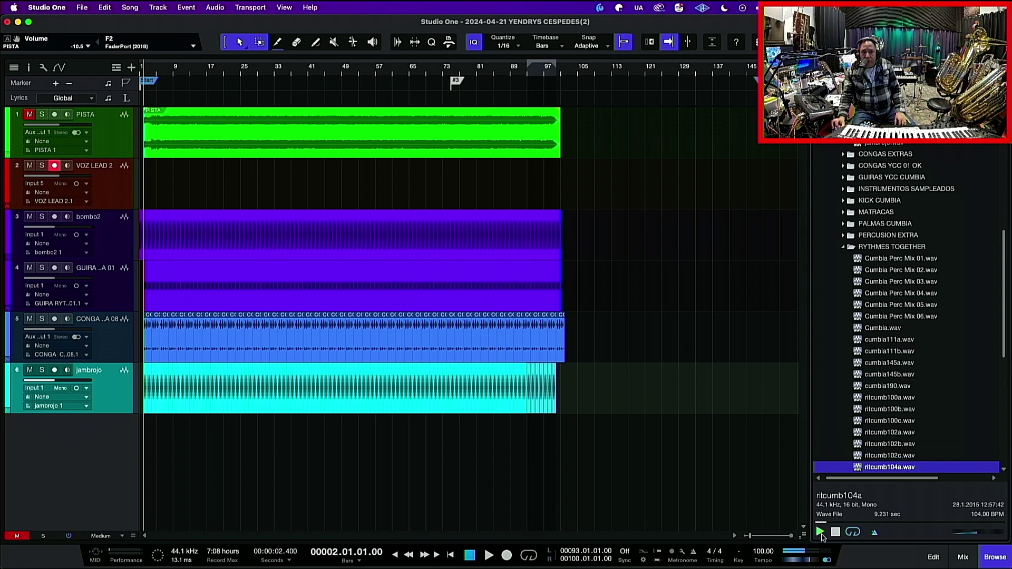
{"action": "left_click", "coordinate": [835, 533]}
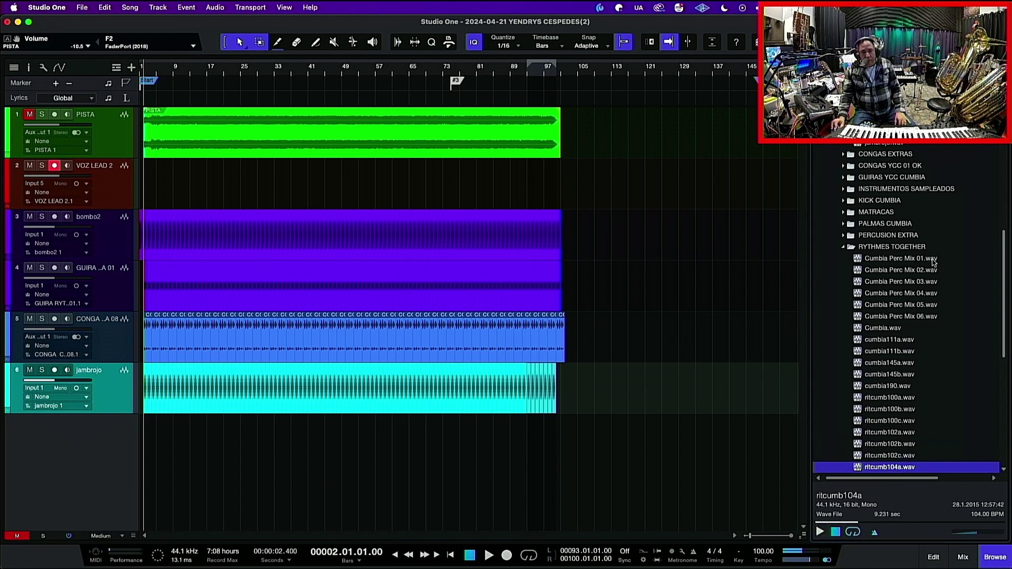
Step: Collapse the RYTHMES TOGETHER and CLAVES folders and select the VOZ LEAD 2 track
{"action": "left_click", "coordinate": [843, 248]}
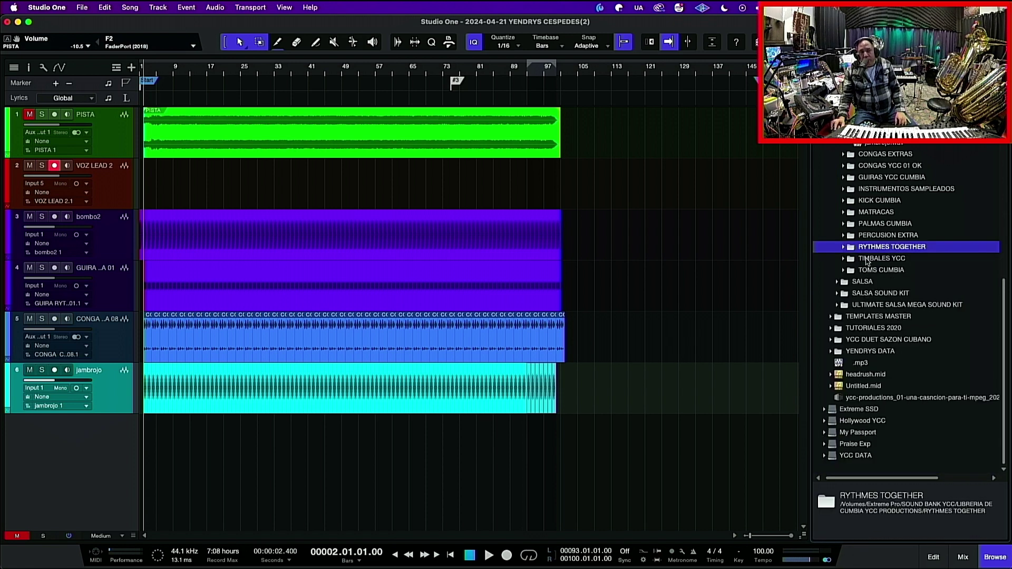
{"action": "scroll", "coordinate": [867, 262], "scroll_direction": "up", "scroll_amount": 5}
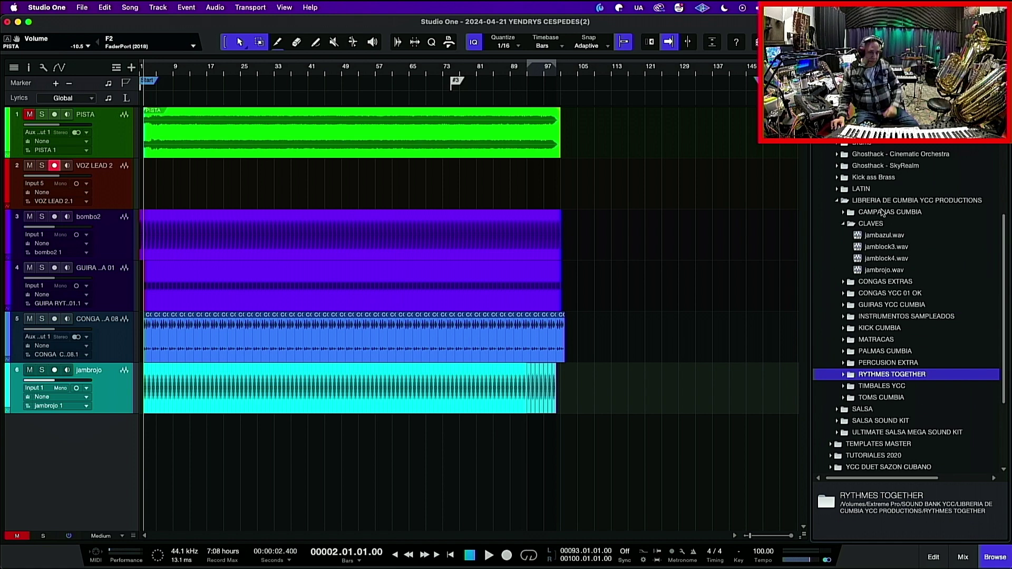
{"action": "left_click", "coordinate": [843, 224]}
{"action": "left_click", "coordinate": [107, 181]}
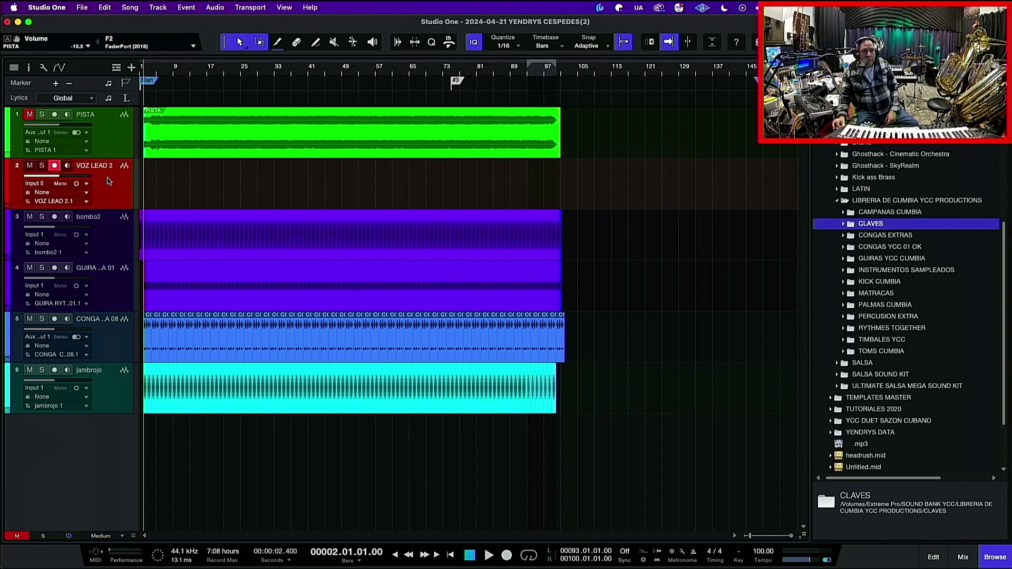
Step: Play the percussion guide from the song start to hear the kick lead into bar 2
{"action": "key", "text": "comma"}
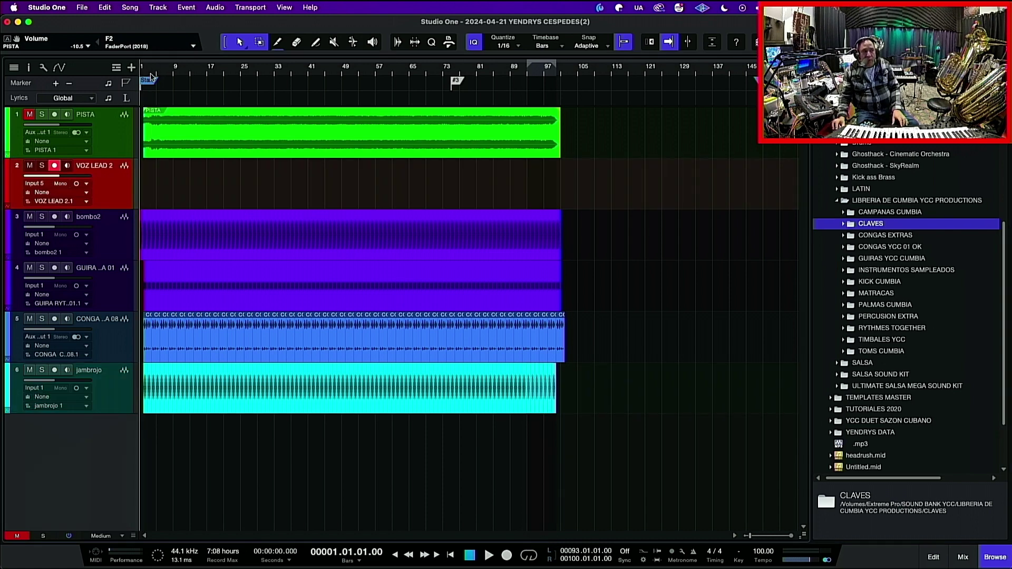
{"action": "scroll", "coordinate": [146, 73], "scroll_direction": "up", "scroll_amount": 3}
{"action": "scroll", "coordinate": [146, 73], "scroll_direction": "down", "scroll_amount": 3}
{"action": "key", "text": "space"}
{"action": "scroll", "coordinate": [146, 72], "scroll_direction": "up", "scroll_amount": 8}
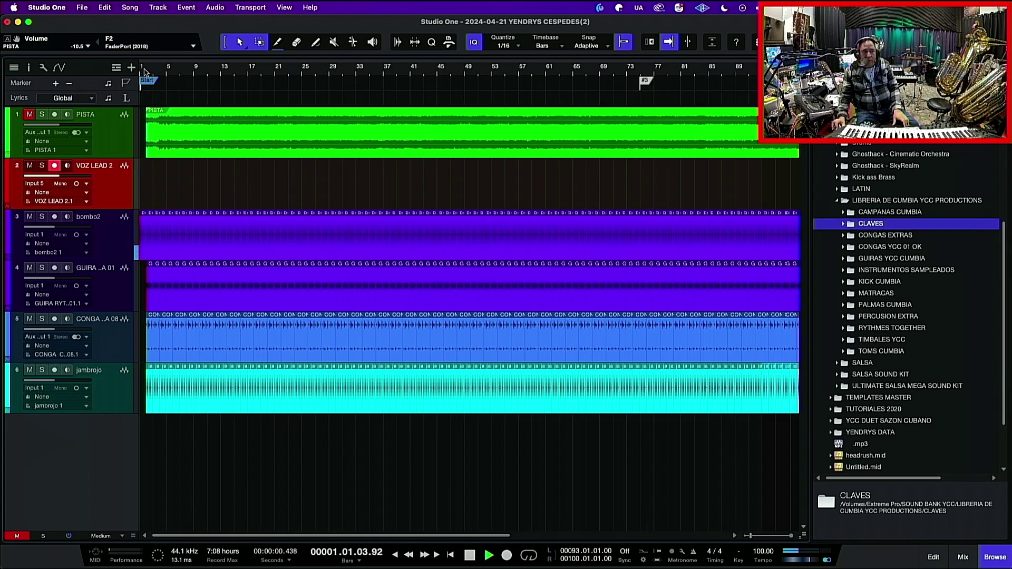
{"action": "scroll", "coordinate": [145, 71], "scroll_direction": "up", "scroll_amount": 3}
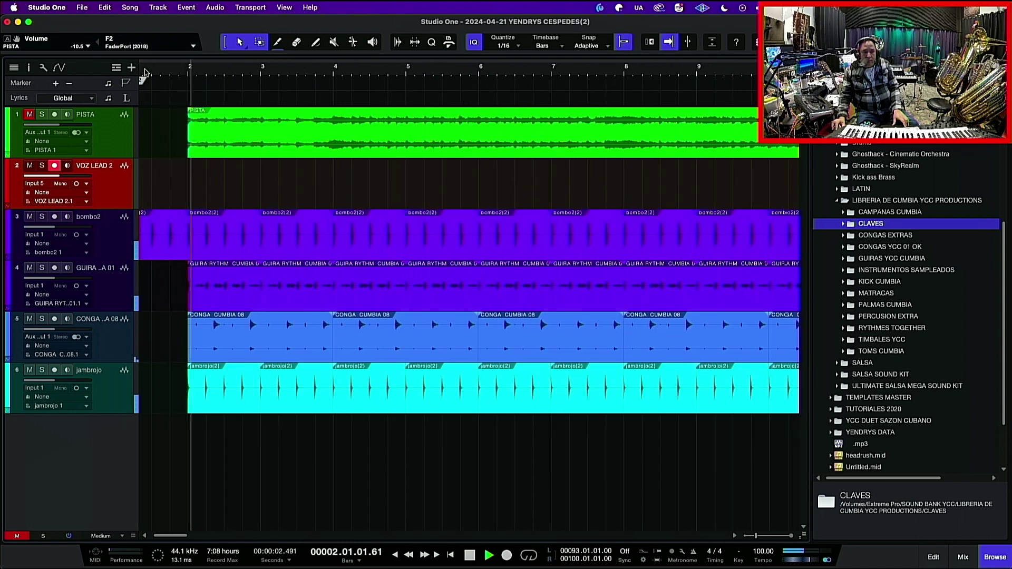
{"action": "key", "text": "space"}
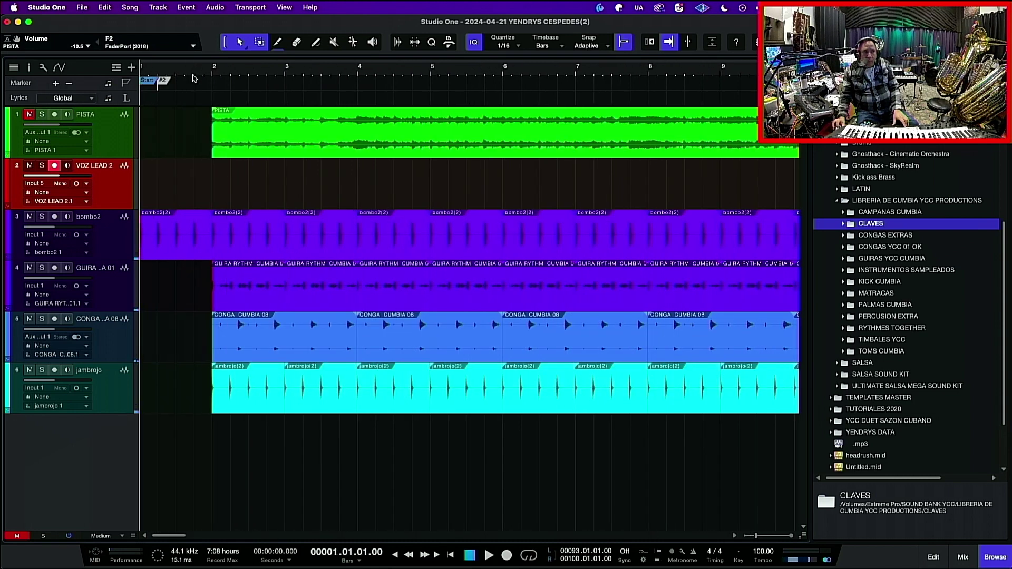
Step: Play the kick, guira, conga and clave from bar 2, where PISTA begins
{"action": "left_click", "coordinate": [214, 73]}
{"action": "key", "text": "space"}
Step: Unmute the PISTA track and play it together with the percussion guide from bar 2
{"action": "key", "text": "space"}
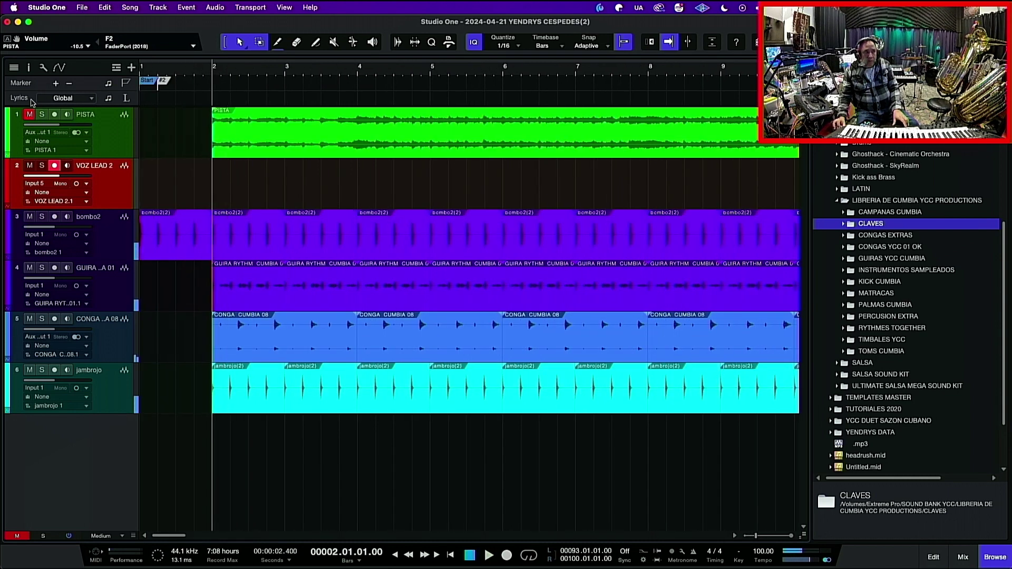
{"action": "left_click", "coordinate": [31, 114]}
{"action": "key", "text": "space"}
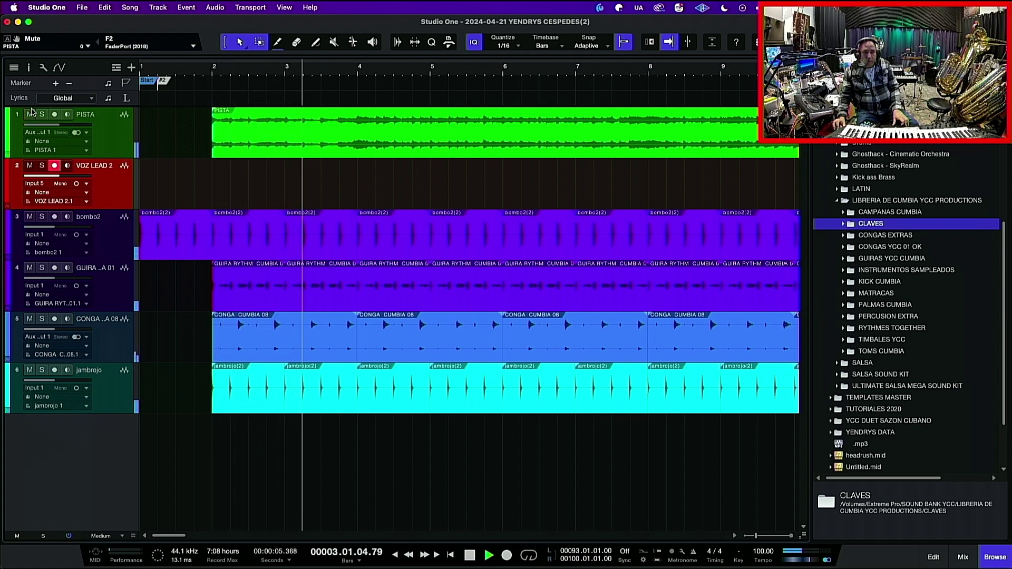
{"action": "key", "text": "space"}
Step: Open the PISTA event for editing in Melodyne
{"action": "scroll", "coordinate": [368, 71], "scroll_direction": "down", "scroll_amount": 5}
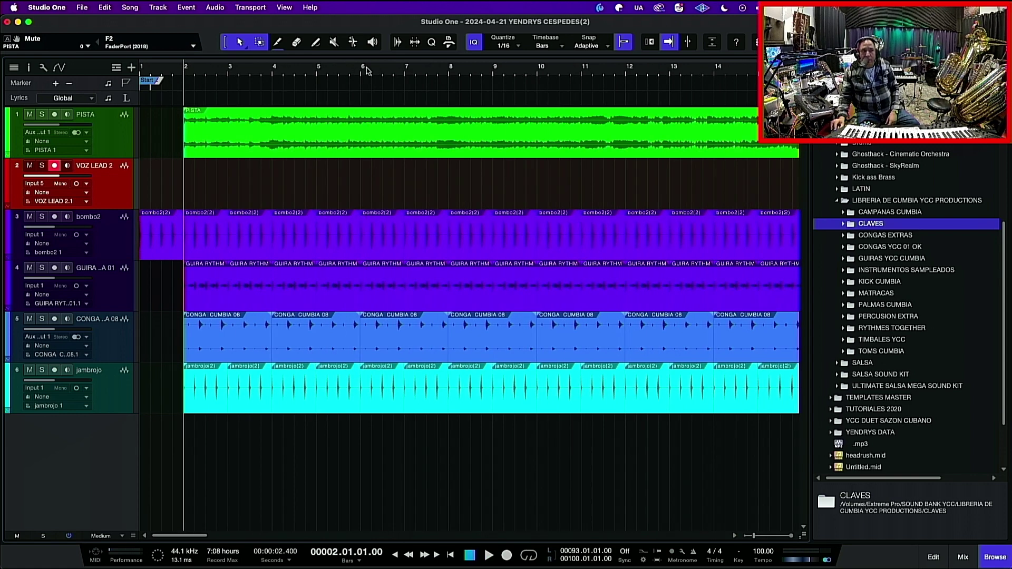
{"action": "key", "text": "w"}
{"action": "key", "text": "w"}
{"action": "key", "text": "w"}
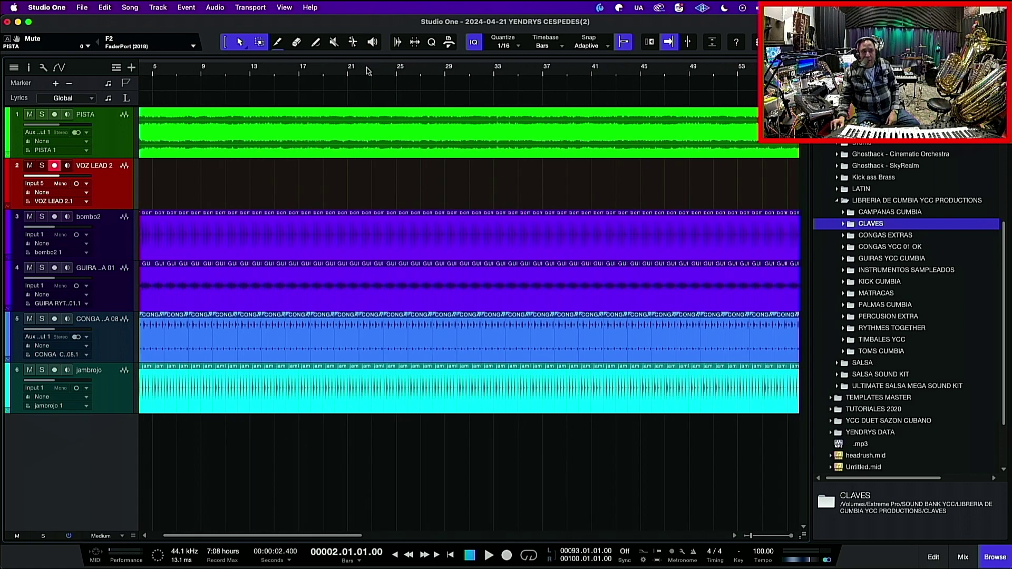
{"action": "left_click", "coordinate": [244, 151]}
{"action": "right_click", "coordinate": [245, 149]}
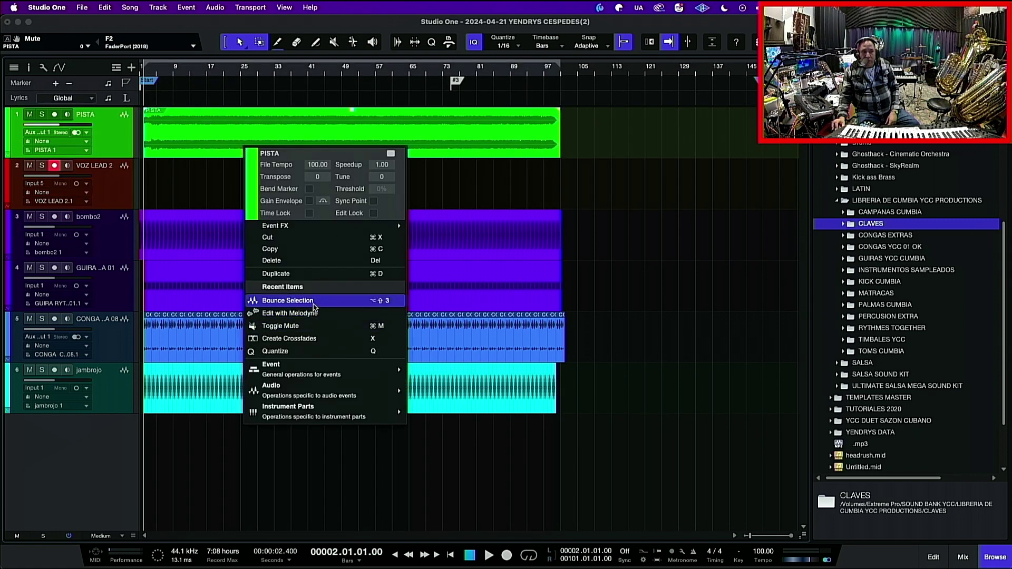
{"action": "left_click", "coordinate": [308, 314]}
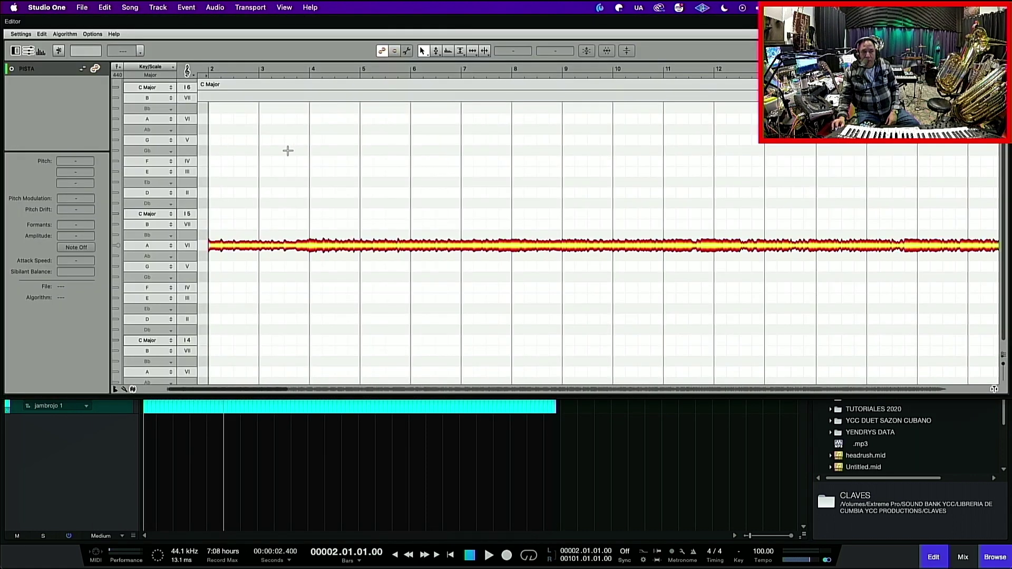
Step: Set the Melodyne algorithm to Universal, lower PISTA by 3 semitones and close the editor
{"action": "left_click", "coordinate": [65, 34]}
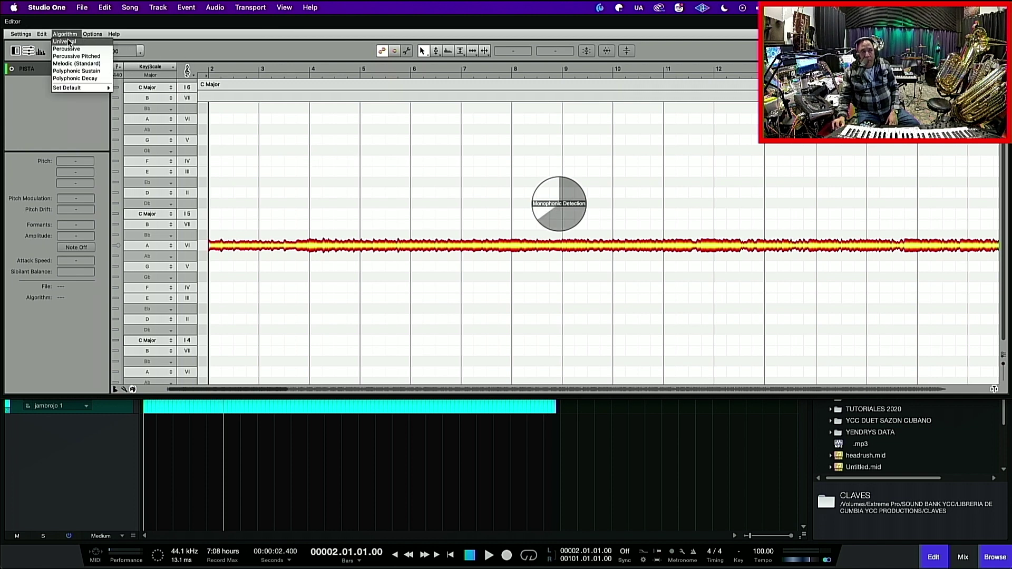
{"action": "mouse_move", "coordinate": [114, 34]}
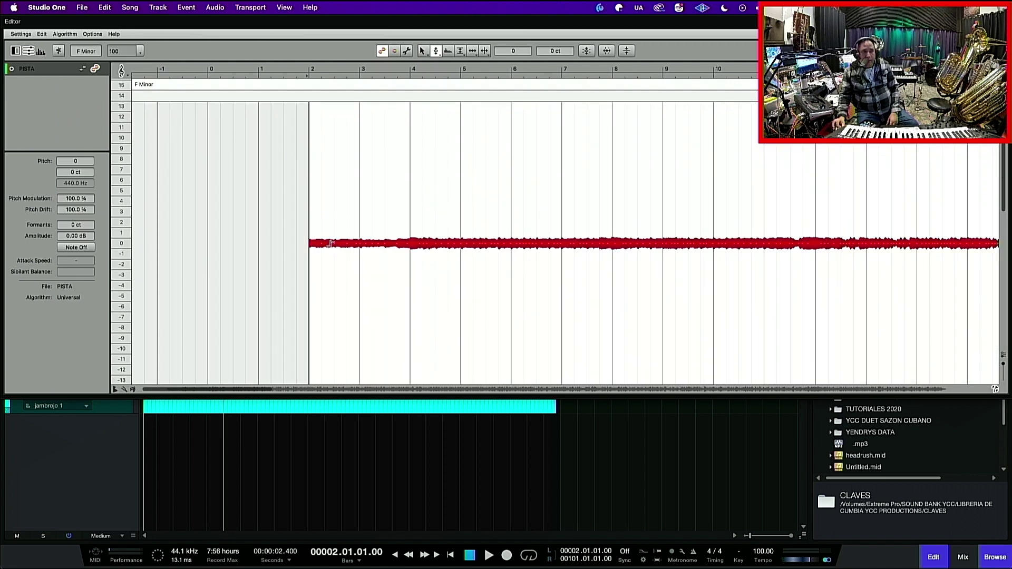
{"action": "left_click_drag", "start_coordinate": [343, 245], "coordinate": [346, 274]}
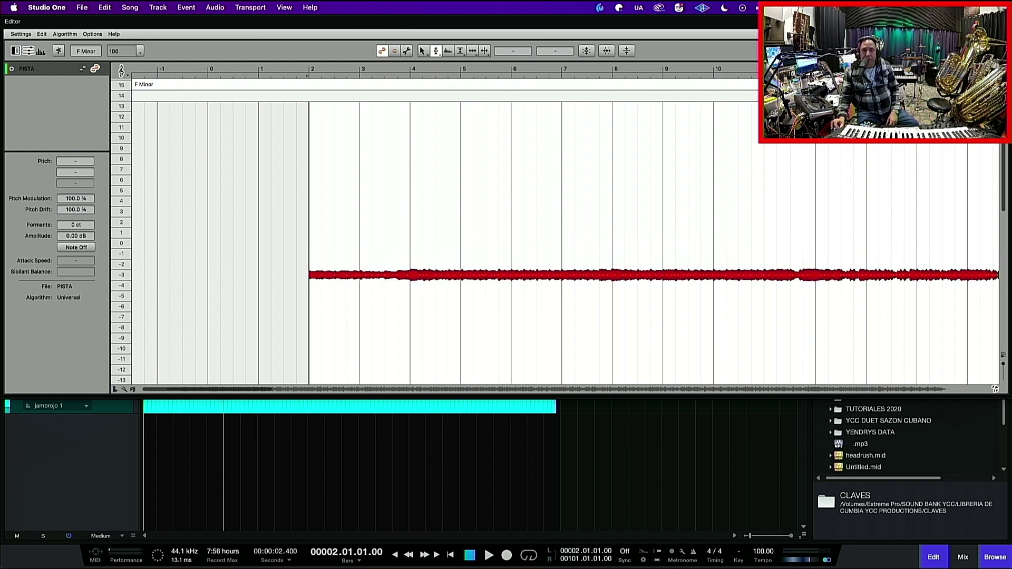
{"action": "key", "text": "F2"}
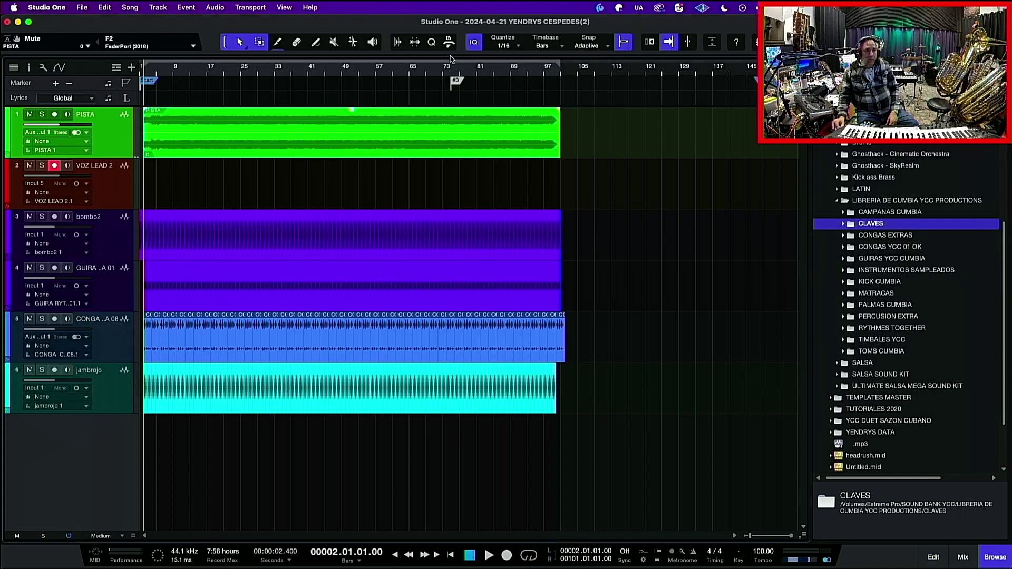
Step: Bounce the transposed PISTA event into a new audio event
{"action": "right_click", "coordinate": [272, 156]}
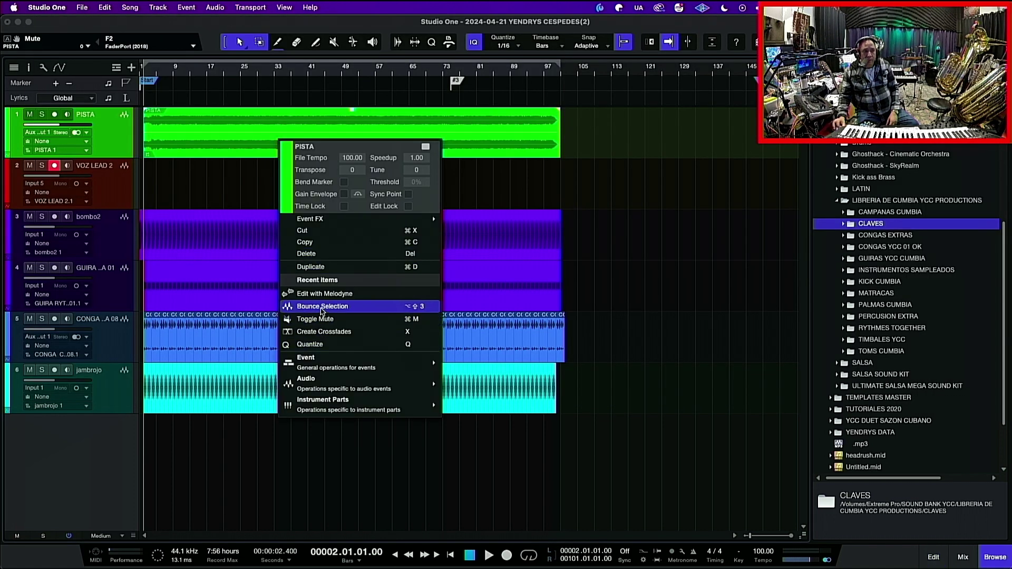
{"action": "left_click", "coordinate": [322, 309]}
{"action": "key", "text": "s"}
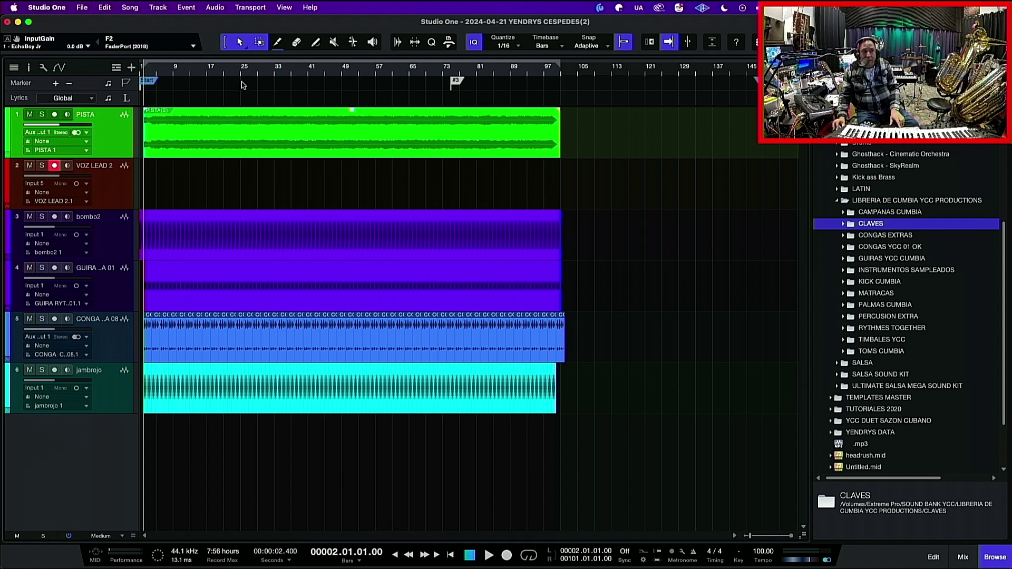
Step: Play the kick count-in from the song start
{"action": "key", "text": "comma"}
{"action": "key", "text": "space"}
{"action": "key", "text": "e"}
{"action": "key", "text": "e"}
{"action": "key", "text": "e"}
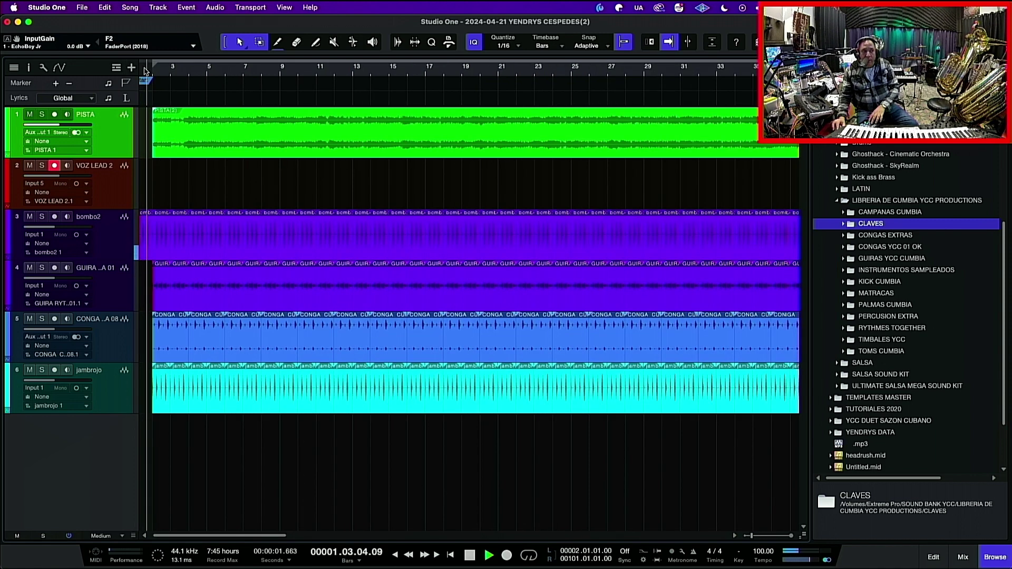
{"action": "key", "text": "space"}
Step: Add a marker at bar 12 and name it RIT 2
{"action": "left_click", "coordinate": [243, 73]}
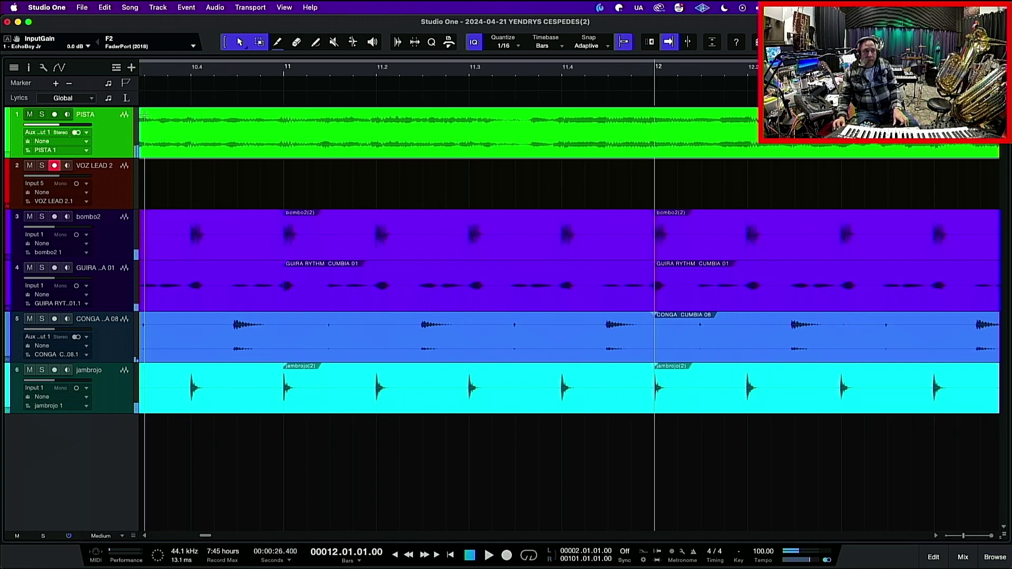
{"action": "left_click", "coordinate": [55, 83]}
{"action": "left_click", "coordinate": [659, 82]}
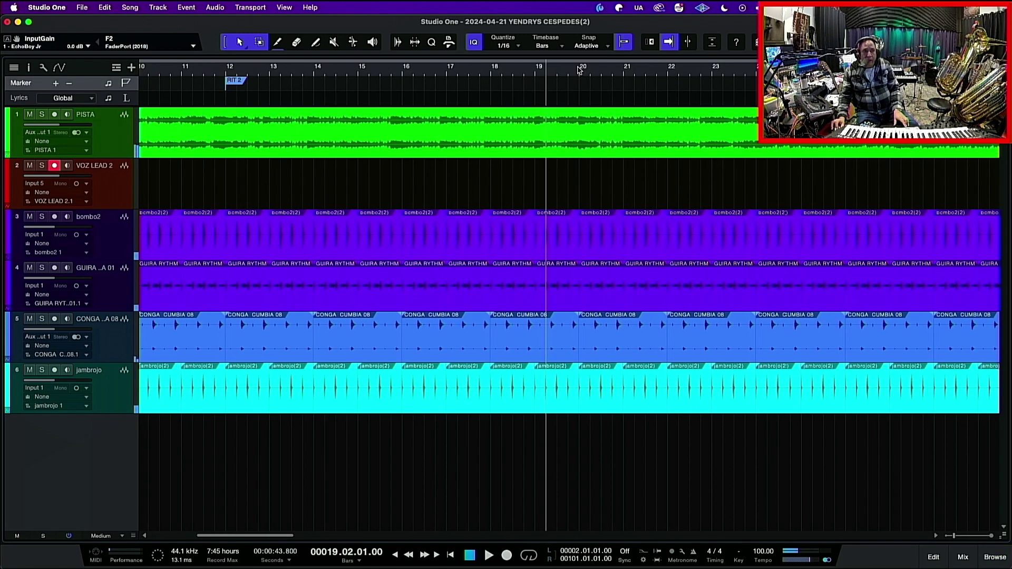
Step: Add a marker at bar 20 and name it VOZ 1
{"action": "left_click", "coordinate": [579, 69]}
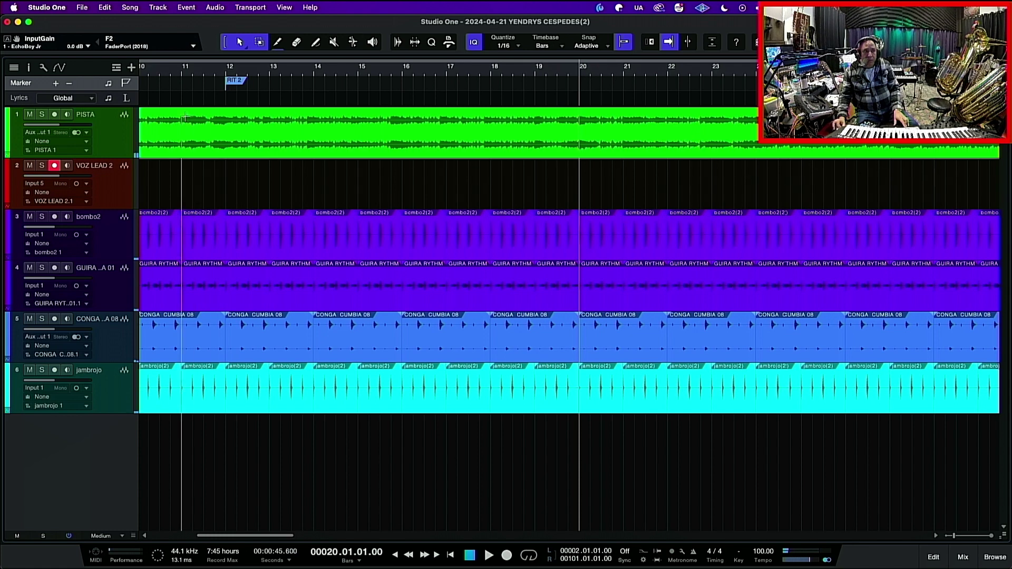
{"action": "left_click", "coordinate": [55, 83]}
{"action": "double_click", "coordinate": [583, 80]}
{"action": "type", "text": "VOZ 1"}
{"action": "key", "text": "Return"}
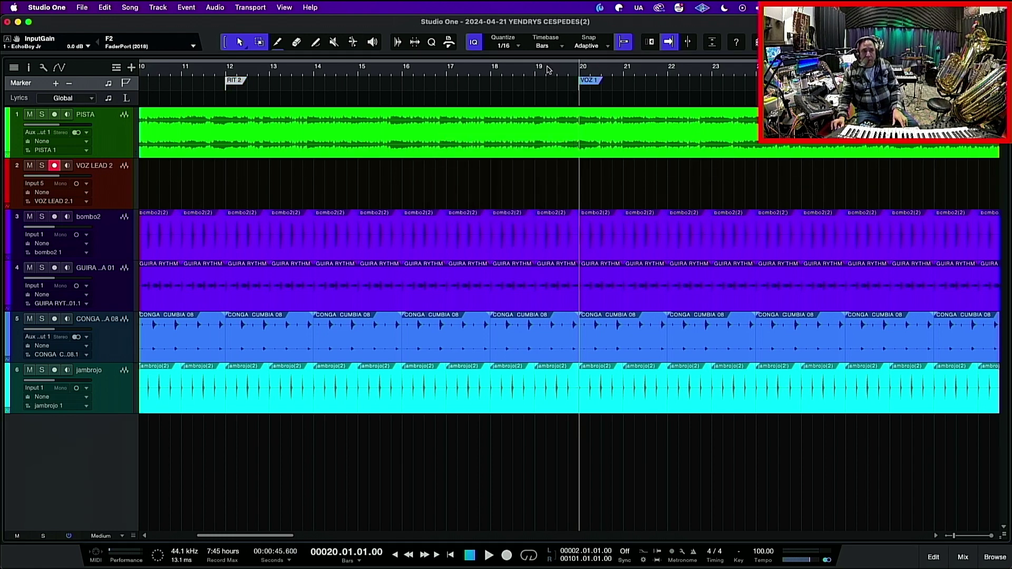
Step: Add a marker at bar 28 and name it CORO
{"action": "scroll", "coordinate": [548, 69], "scroll_direction": "down", "scroll_amount": 3}
{"action": "scroll", "coordinate": [548, 68], "scroll_direction": "down", "scroll_amount": 5}
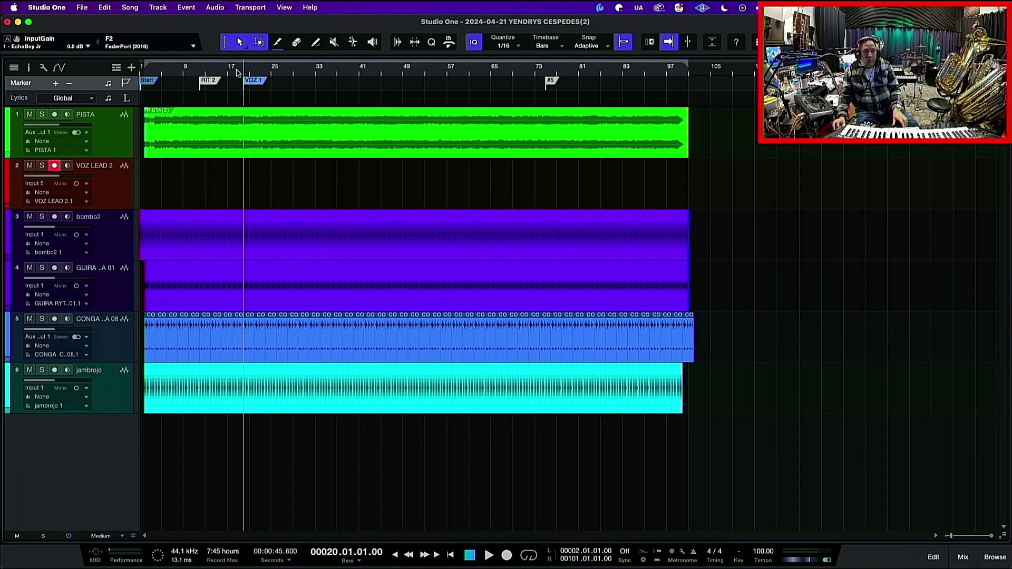
{"action": "left_click", "coordinate": [287, 69]}
{"action": "scroll", "coordinate": [285, 69], "scroll_direction": "up", "scroll_amount": 5}
{"action": "left_click", "coordinate": [56, 84]}
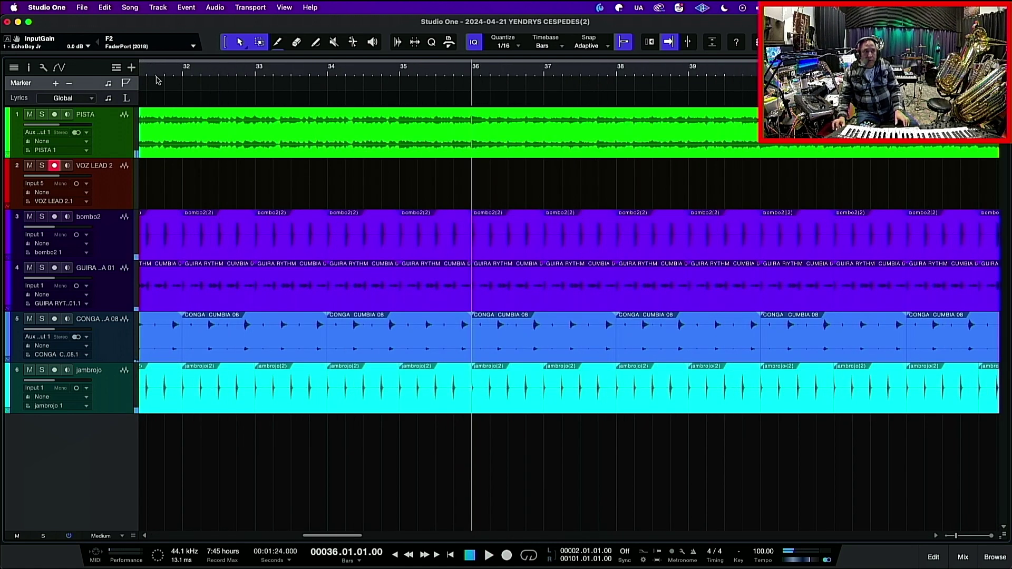
Step: Add a marker at bar 36 and name it INTRO 2
{"action": "left_click", "coordinate": [56, 83]}
{"action": "left_click", "coordinate": [478, 84]}
{"action": "double_click", "coordinate": [477, 83]}
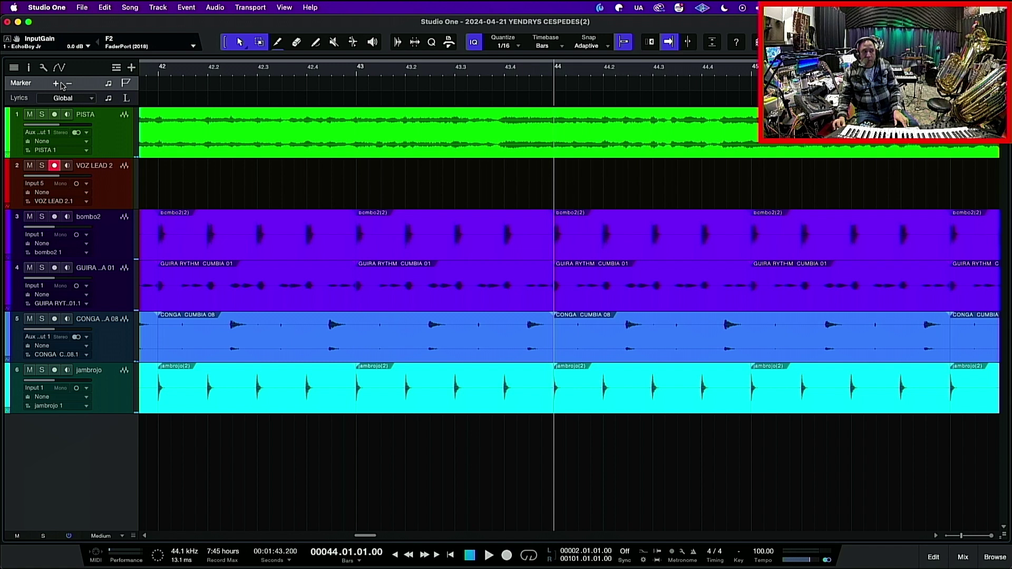
Step: Add a marker named RITMO 2 at bar 44 and one named VOZ at bar 52
{"action": "left_click", "coordinate": [56, 83]}
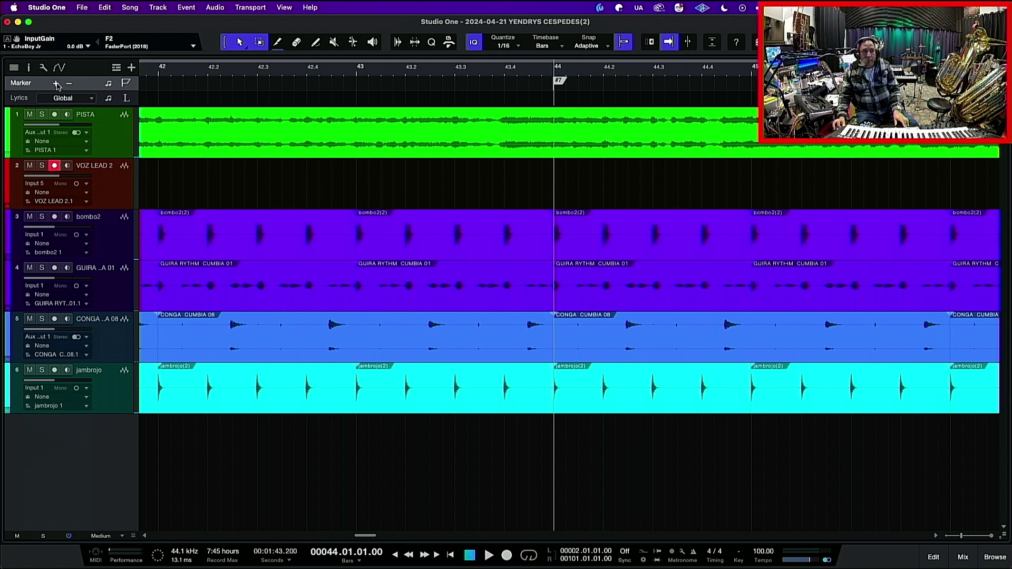
{"action": "double_click", "coordinate": [558, 80]}
{"action": "type", "text": "RITMO 2"}
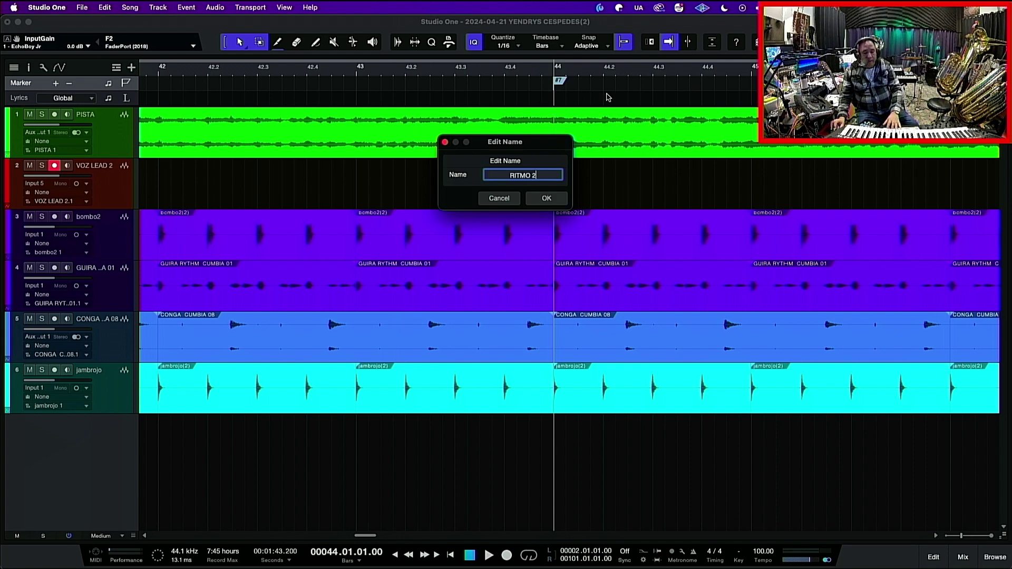
{"action": "key", "text": "Return"}
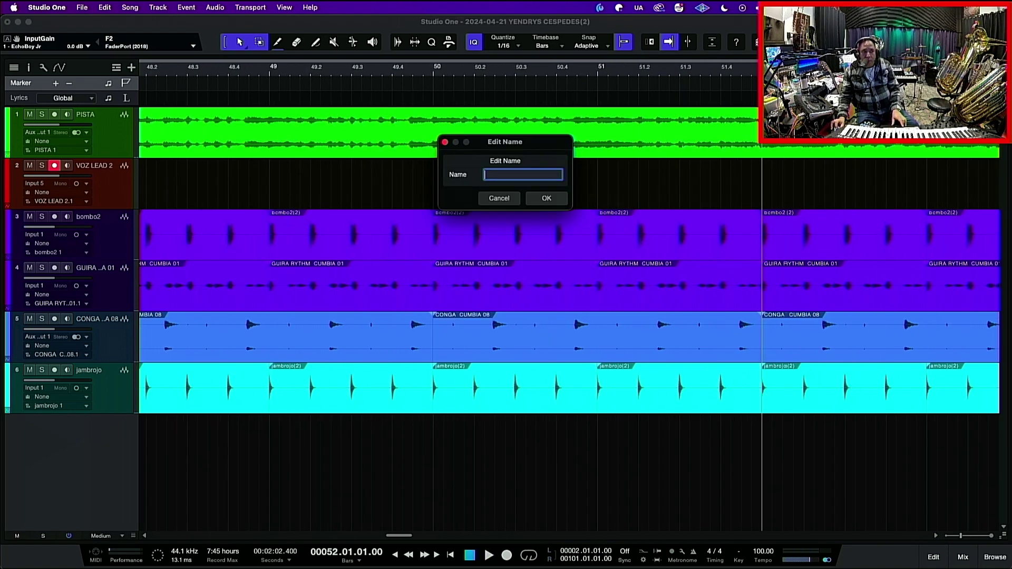
{"action": "type", "text": "VOZ"}
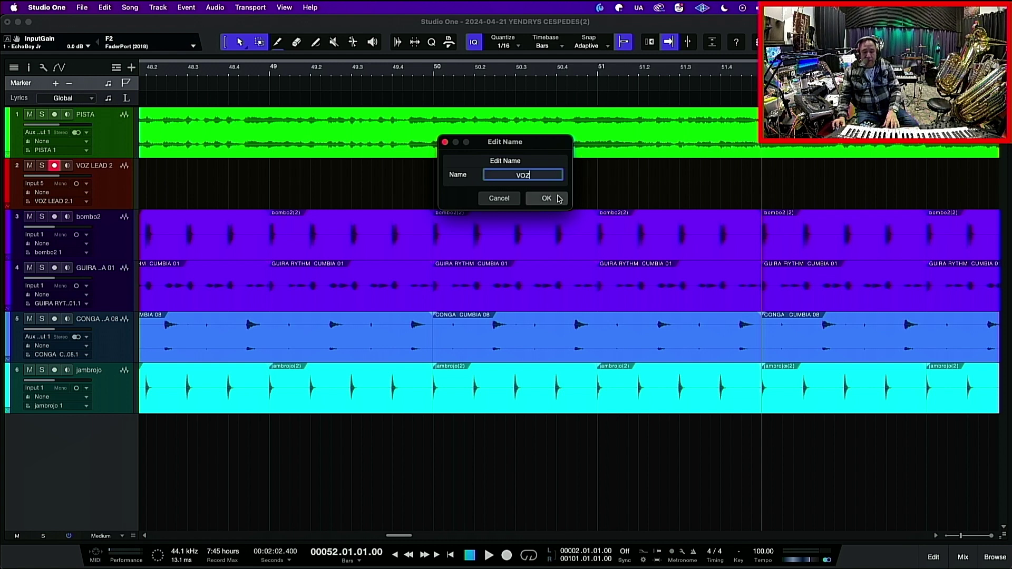
{"action": "left_click", "coordinate": [559, 199]}
Step: Add a marker at bar 60 and name it CORO
{"action": "scroll", "coordinate": [565, 77], "scroll_direction": "down", "scroll_amount": 6}
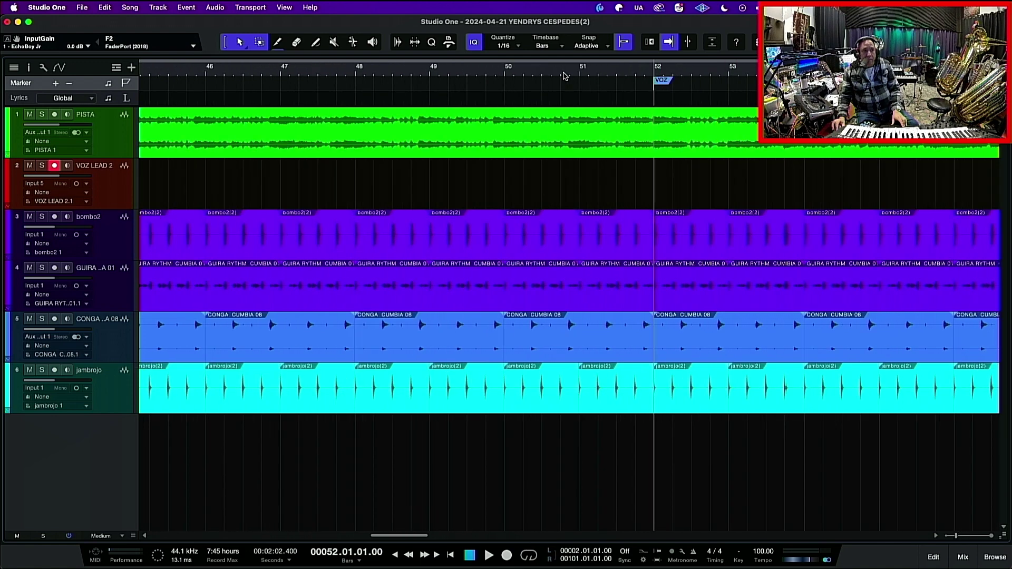
{"action": "key", "text": "w"}
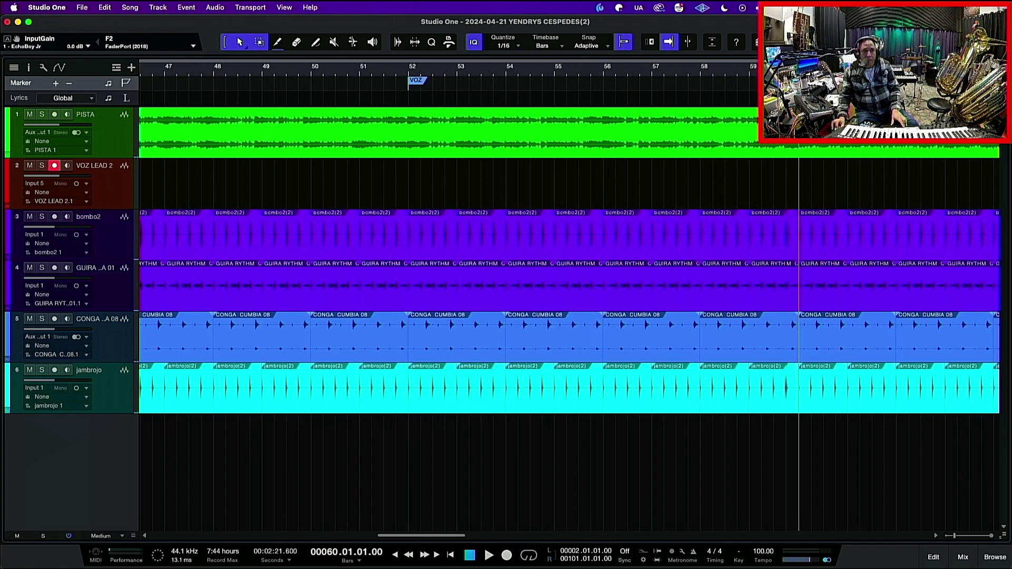
{"action": "key", "text": "shift+y"}
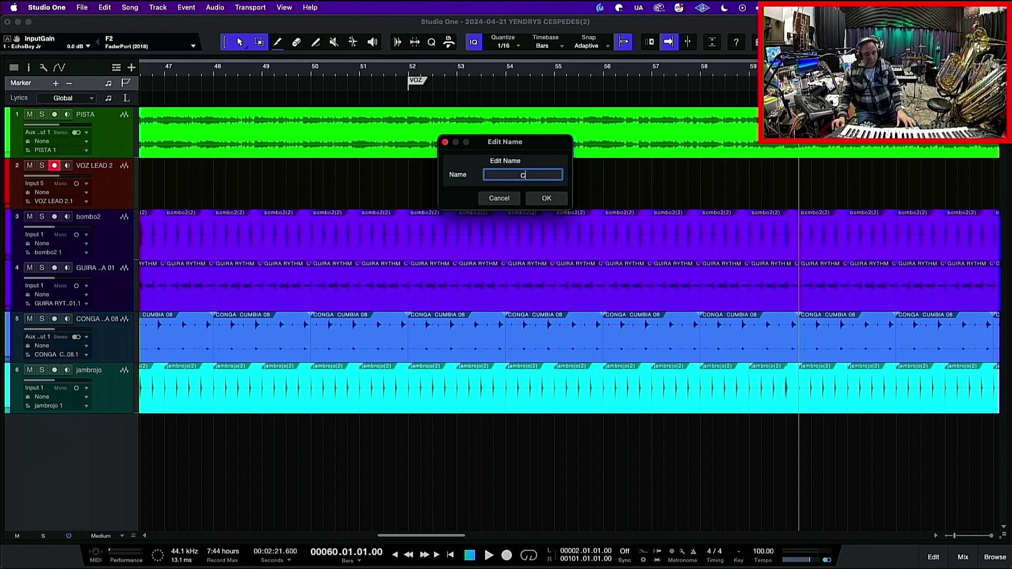
{"action": "type", "text": "CORO"}
{"action": "key", "text": "Return"}
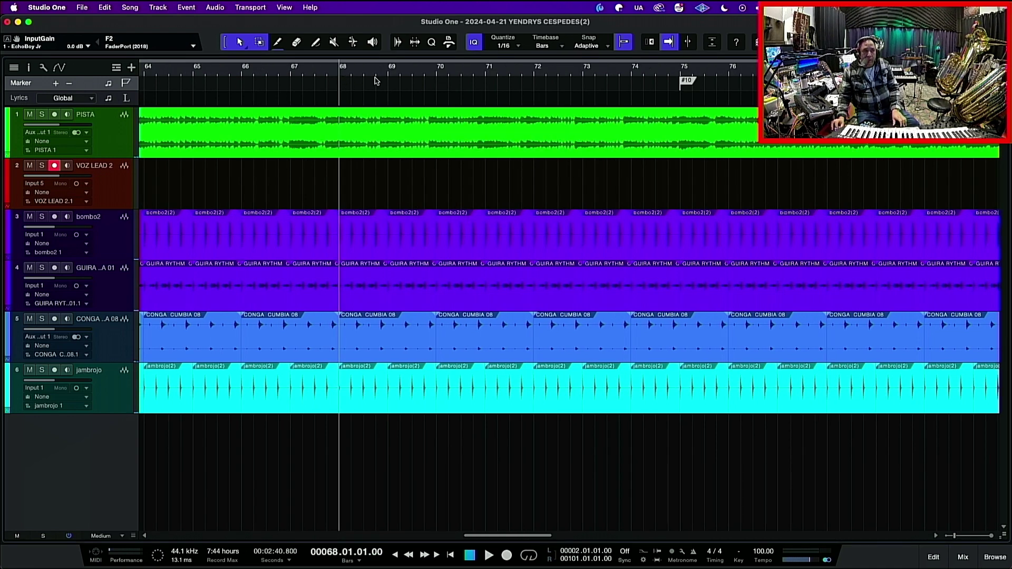
Step: Move the unnamed marker from bar 75 to bar 68 and name it BRIDGE
{"action": "left_click_drag", "start_coordinate": [686, 80], "coordinate": [344, 80]}
{"action": "left_click", "coordinate": [343, 85]}
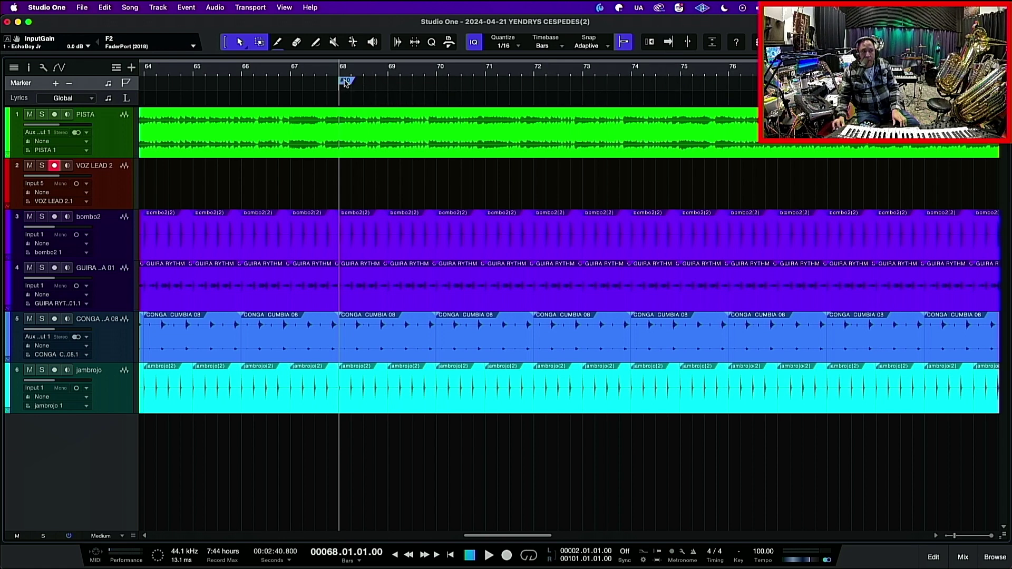
{"action": "double_click", "coordinate": [346, 81]}
{"action": "type", "text": "BRIDGE"}
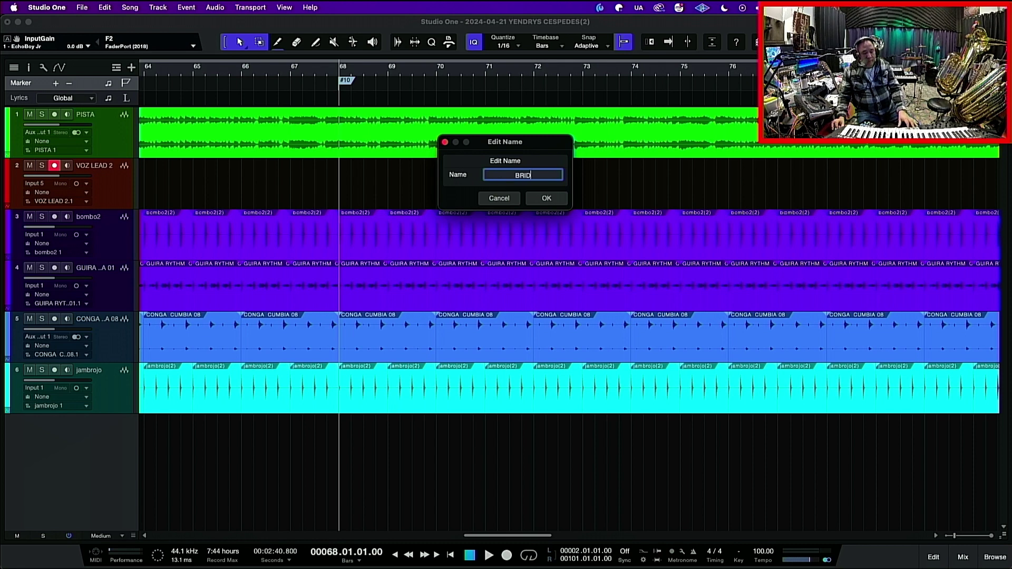
{"action": "key", "text": "Return"}
Step: Add a marker at bar 76, after the bridge, and name it CORO
{"action": "key", "text": "space"}
{"action": "key", "text": "space"}
{"action": "left_click", "coordinate": [729, 70]}
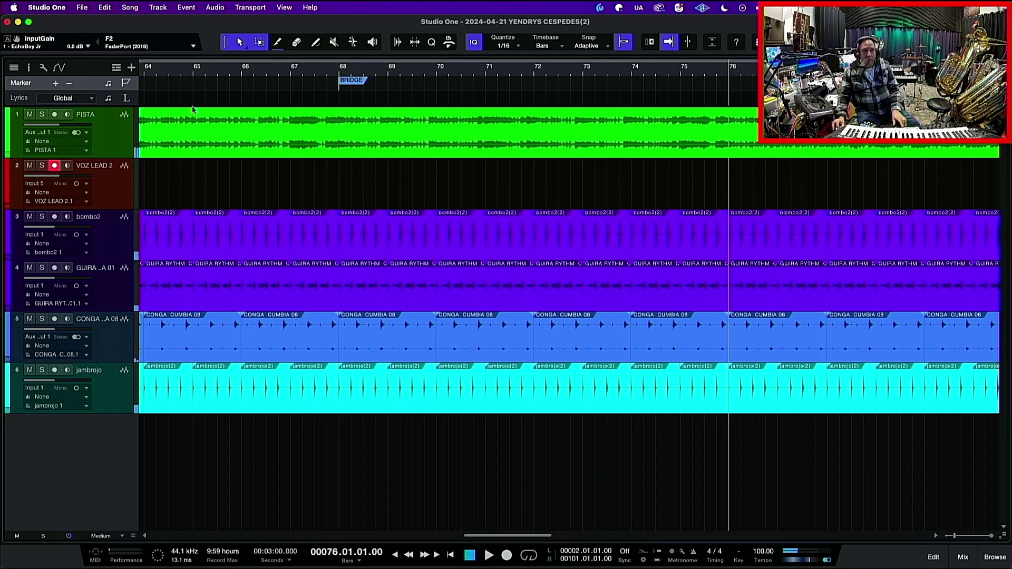
{"action": "left_click", "coordinate": [55, 85]}
{"action": "double_click", "coordinate": [733, 85]}
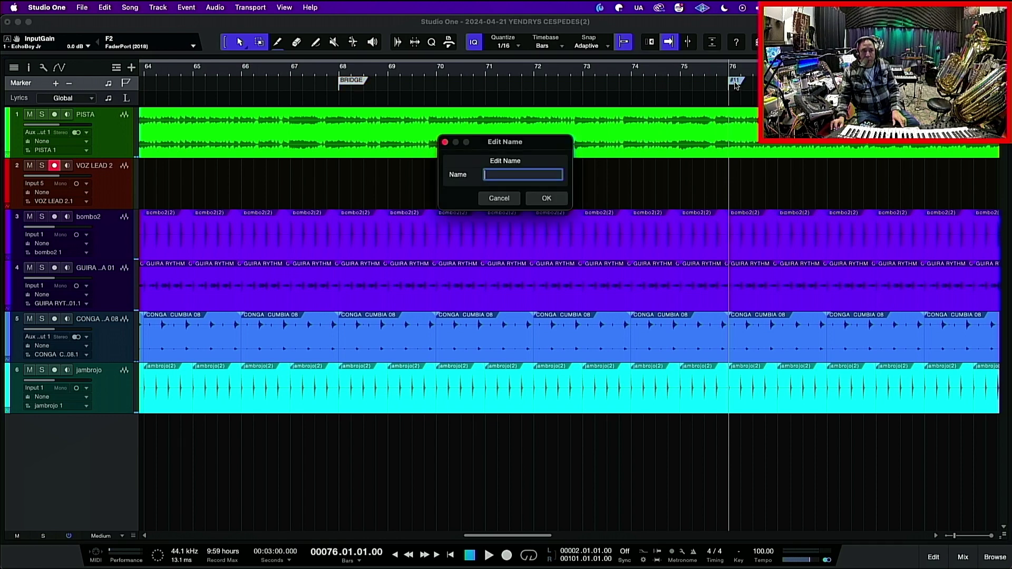
{"action": "type", "text": "CORO"}
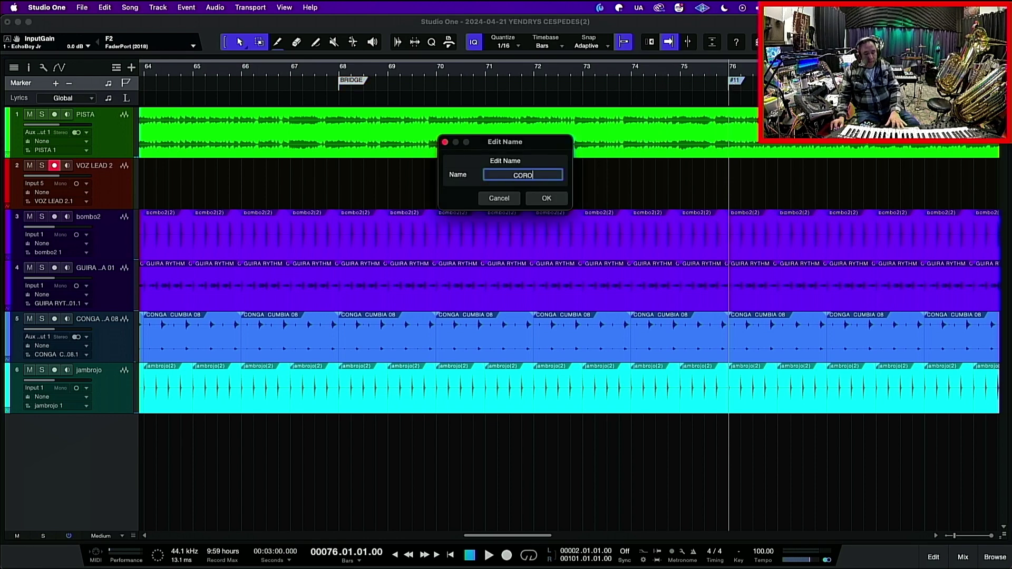
{"action": "key", "text": "Return"}
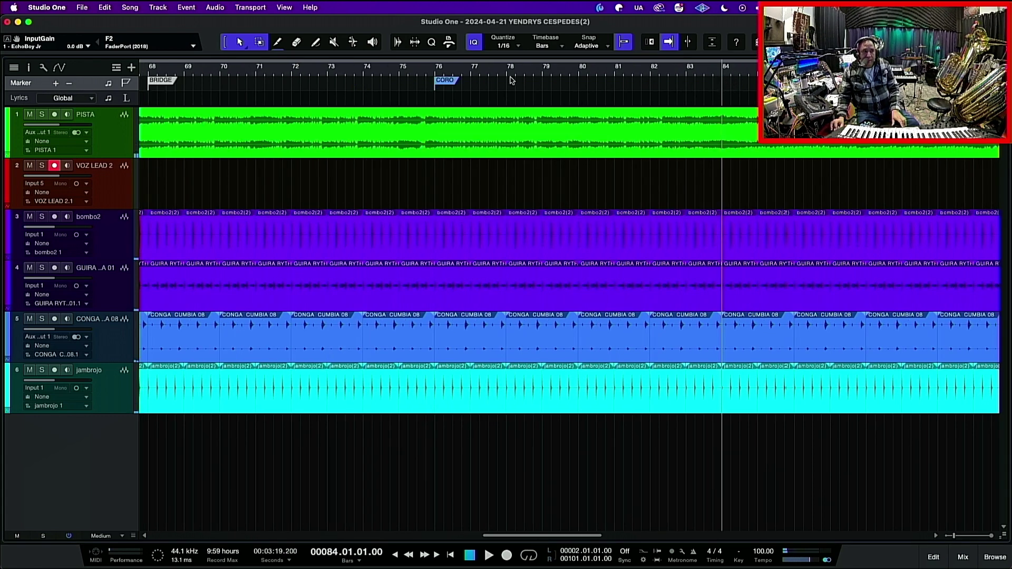
Step: Add a marker named OUTRO at bar 84 and move the song's End marker back to just past the end of the tracks
{"action": "left_click", "coordinate": [57, 84]}
{"action": "double_click", "coordinate": [726, 84]}
{"action": "type", "text": "OUTRO"}
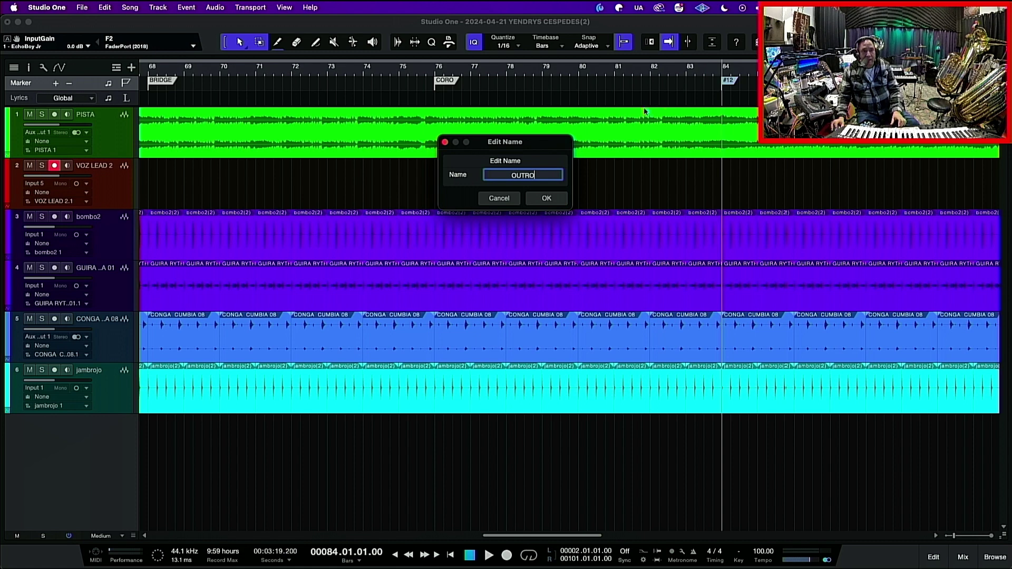
{"action": "key", "text": "Return"}
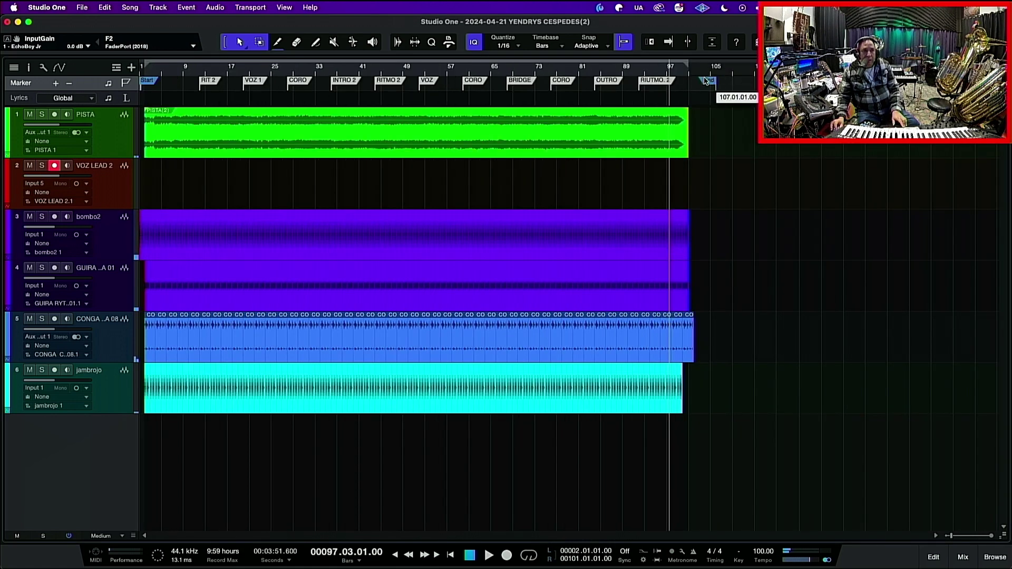
{"action": "left_click", "coordinate": [696, 80]}
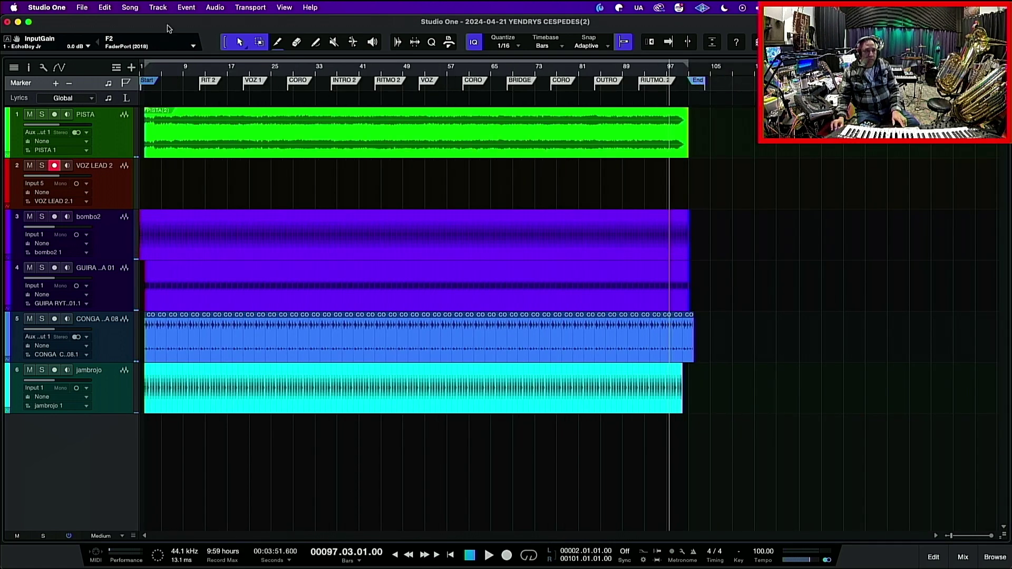
Step: Return the playhead to bar 2 and move the VOZ LEAD 2 track above the PISTA track
{"action": "left_click", "coordinate": [147, 70]}
{"action": "scroll", "coordinate": [146, 70], "scroll_direction": "up", "scroll_amount": 1}
{"action": "scroll", "coordinate": [146, 70], "scroll_direction": "down", "scroll_amount": 1}
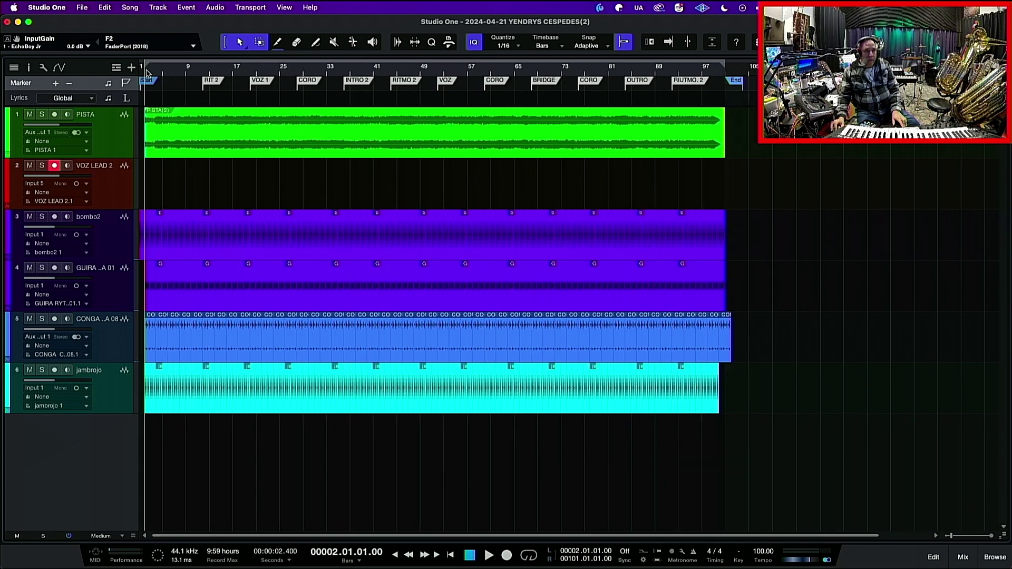
{"action": "scroll", "coordinate": [147, 70], "scroll_direction": "up", "scroll_amount": 10}
{"action": "key", "text": "w"}
{"action": "key", "text": "w"}
{"action": "key", "text": "w"}
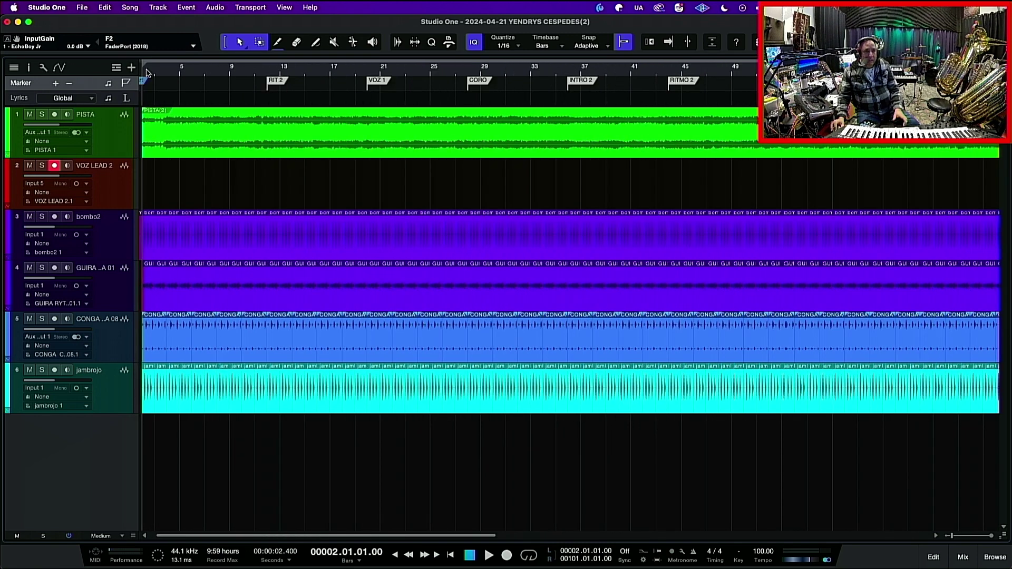
{"action": "left_click", "coordinate": [105, 191]}
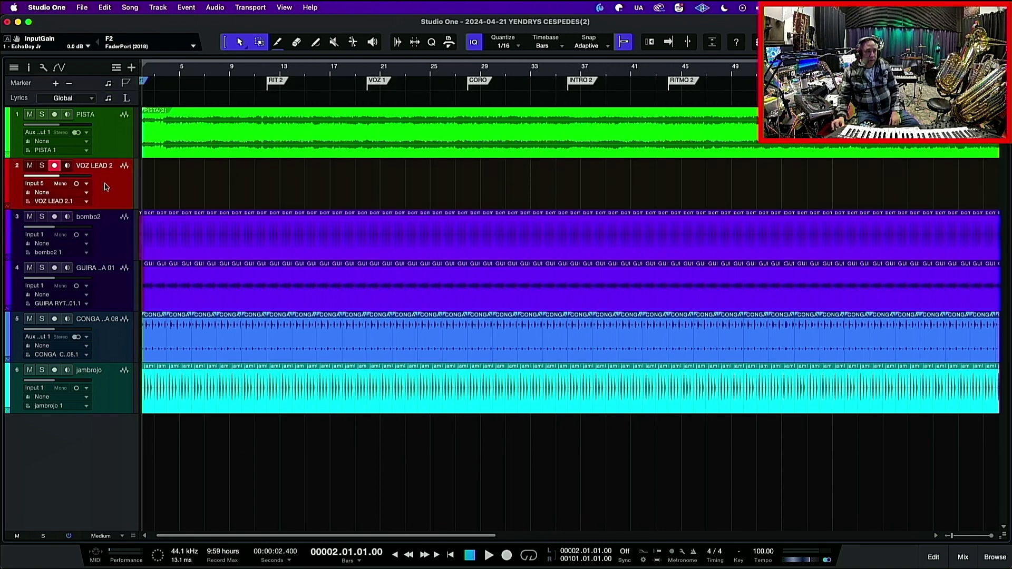
{"action": "left_click_drag", "start_coordinate": [115, 196], "coordinate": [111, 113]}
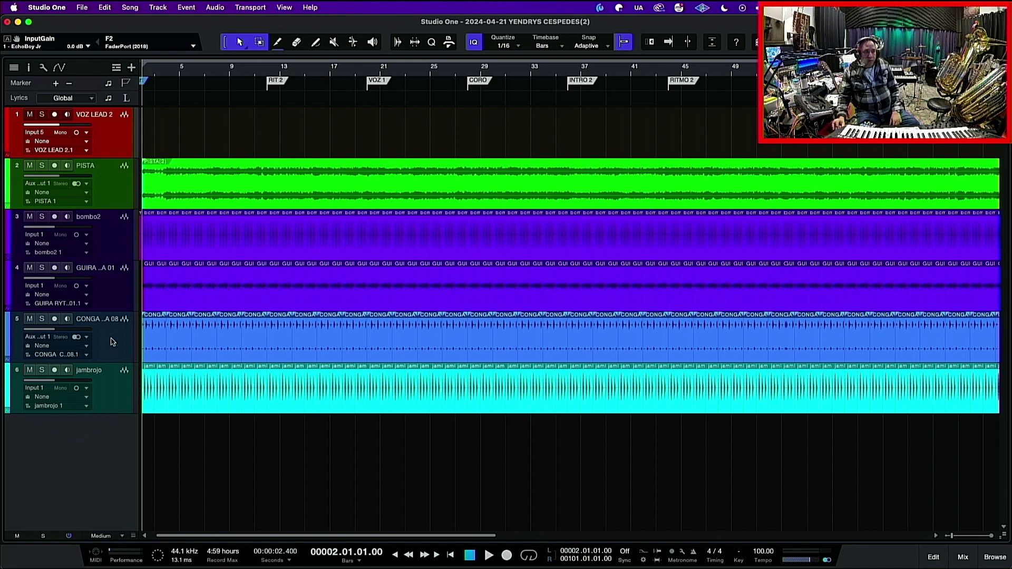
Step: Add a mono audio track below jambrojo, name it BASS and arm it for recording
{"action": "left_click", "coordinate": [122, 389]}
{"action": "right_click", "coordinate": [95, 437]}
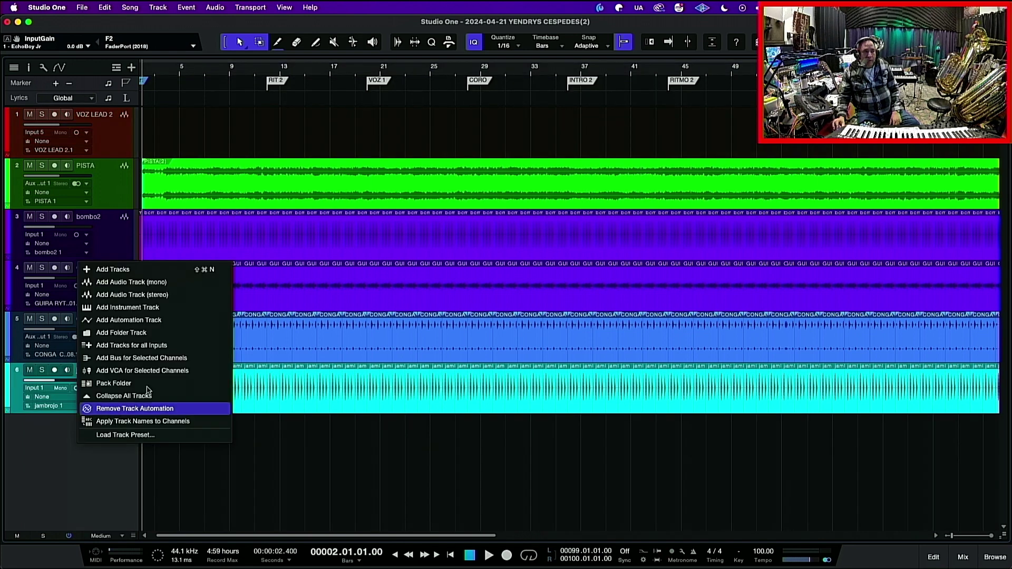
{"action": "left_click", "coordinate": [165, 284]}
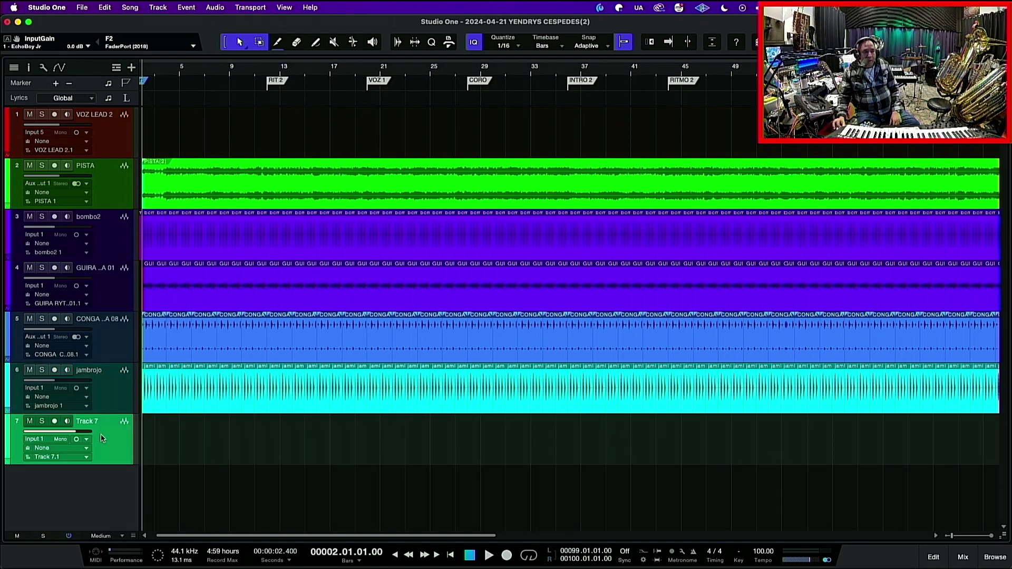
{"action": "double_click", "coordinate": [91, 422]}
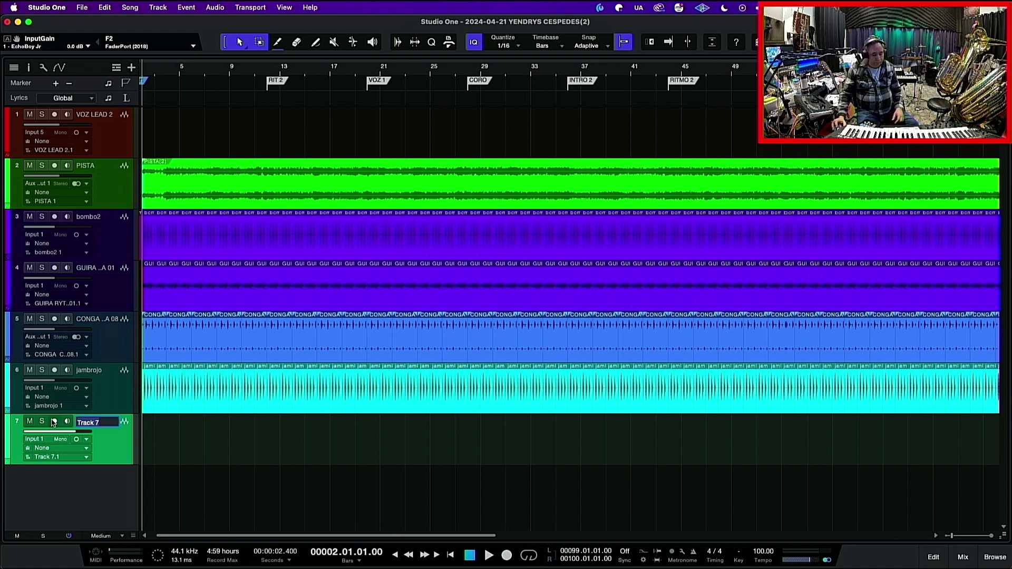
{"action": "type", "text": "BASS"}
{"action": "key", "text": "Return"}
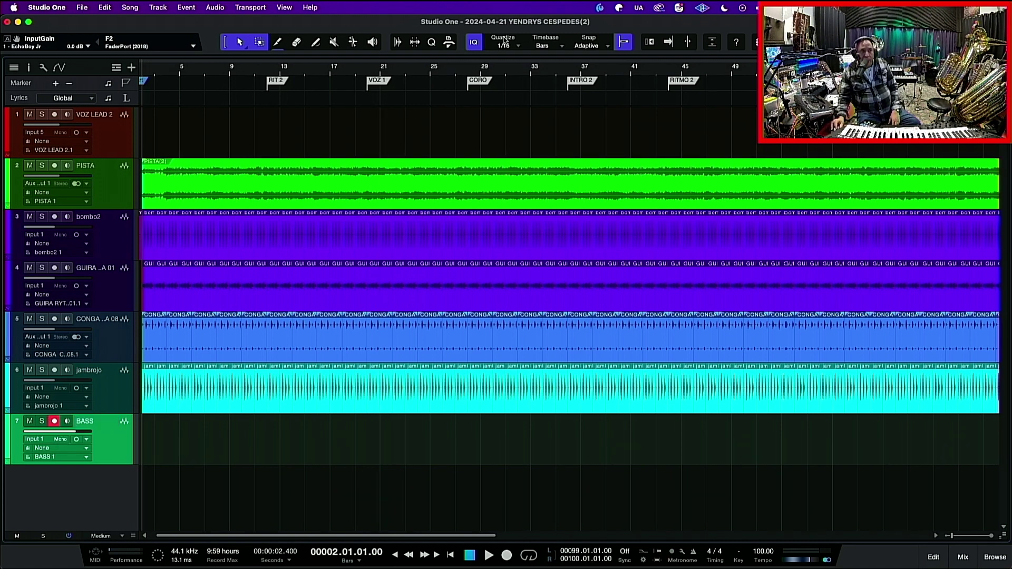
Step: Save the song to a new folder under the name SOLAMENTE UN AMOR TUTO OK
{"action": "left_click", "coordinate": [82, 8]}
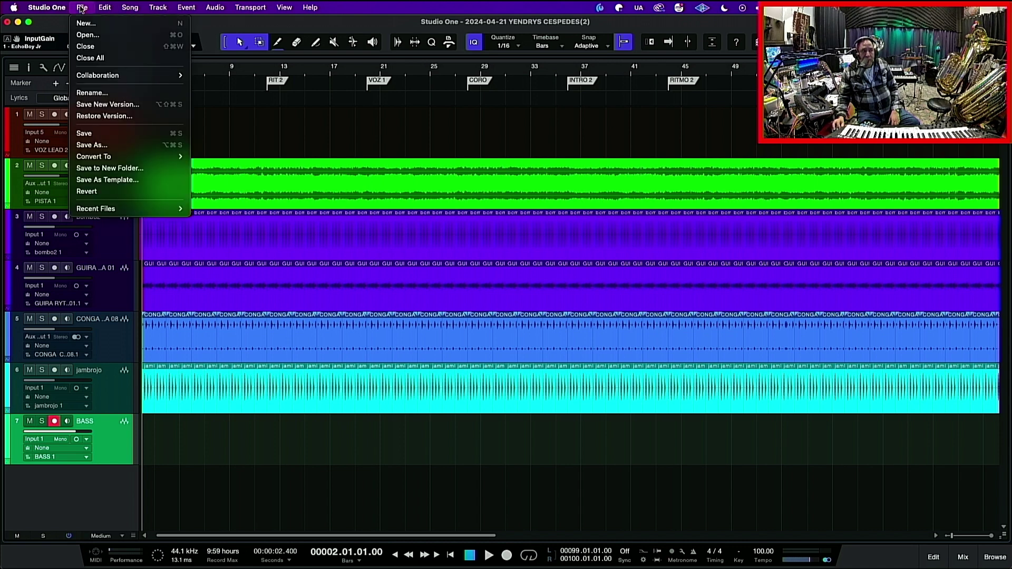
{"action": "left_click", "coordinate": [108, 168]}
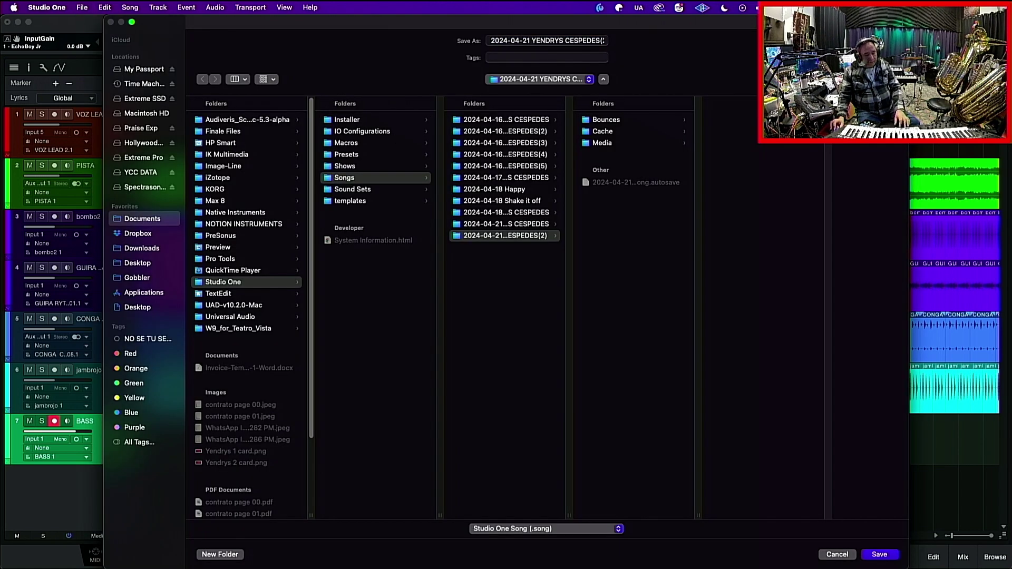
{"action": "key", "text": "super+f"}
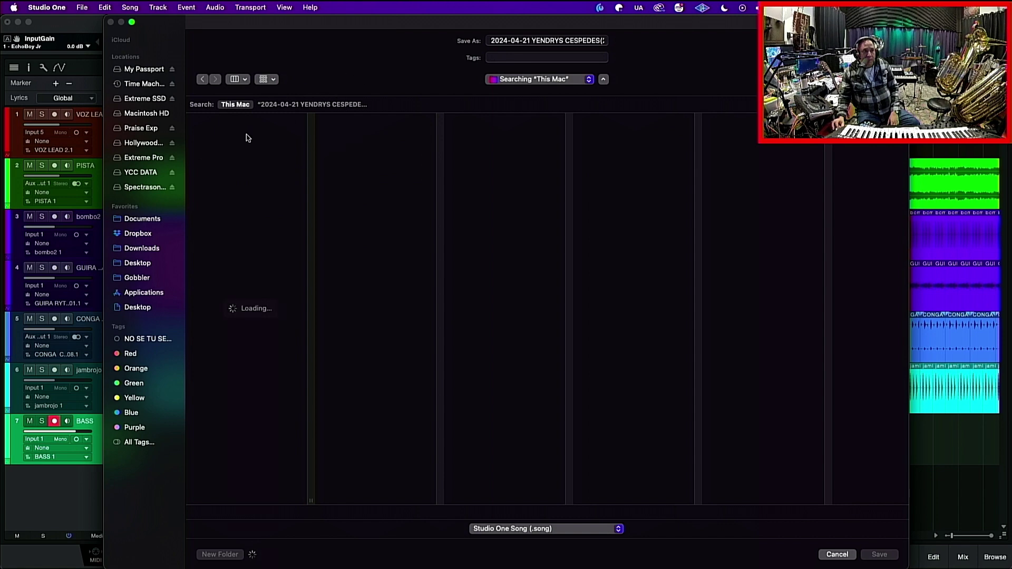
{"action": "key", "text": "Escape"}
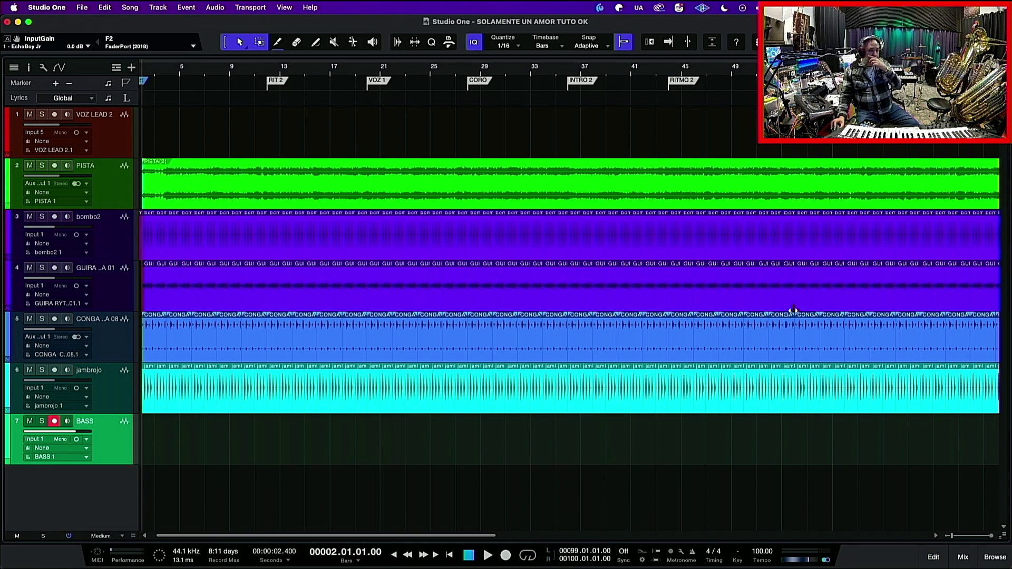
Step: Play the song from bar 1 as accompaniment for the bass and stop playback
{"action": "scroll", "coordinate": [328, 74], "scroll_direction": "down", "scroll_amount": 4}
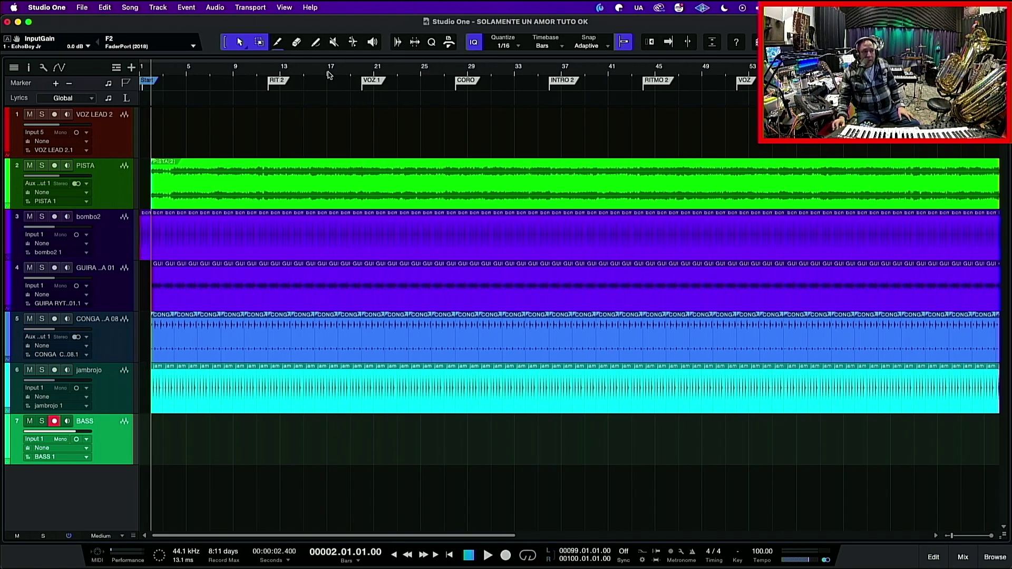
{"action": "key", "text": "e"}
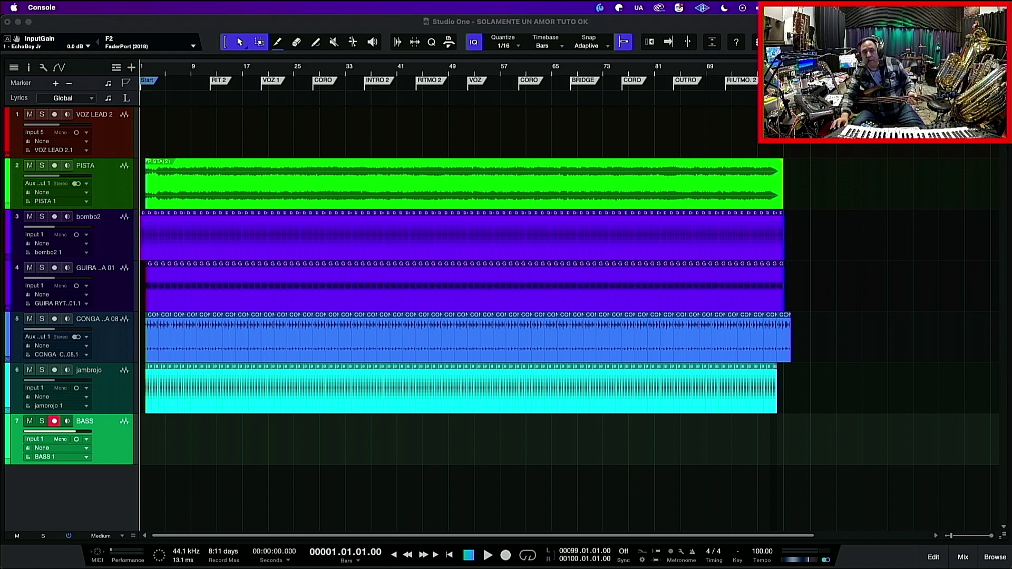
{"action": "key", "text": "space"}
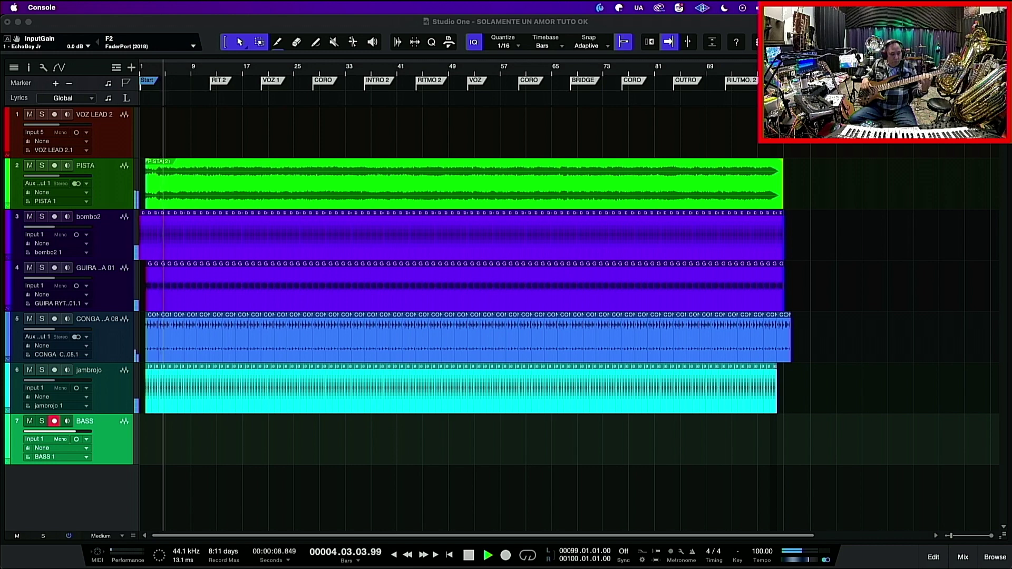
{"action": "key", "text": "space"}
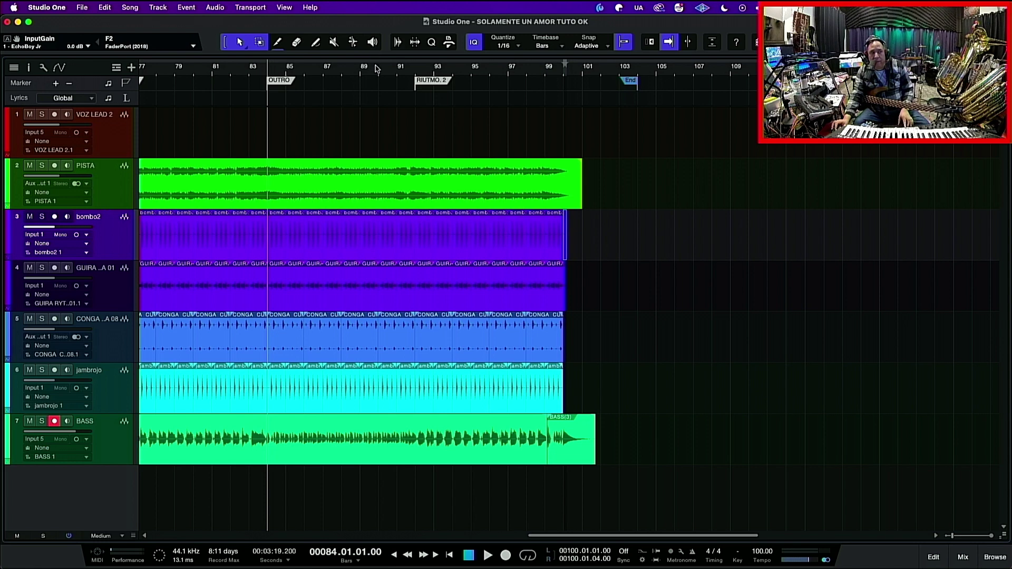
Step: Show the whole song and play the recorded bass with the other tracks from bar 2
{"action": "key", "text": "z"}
{"action": "left_click", "coordinate": [147, 72]}
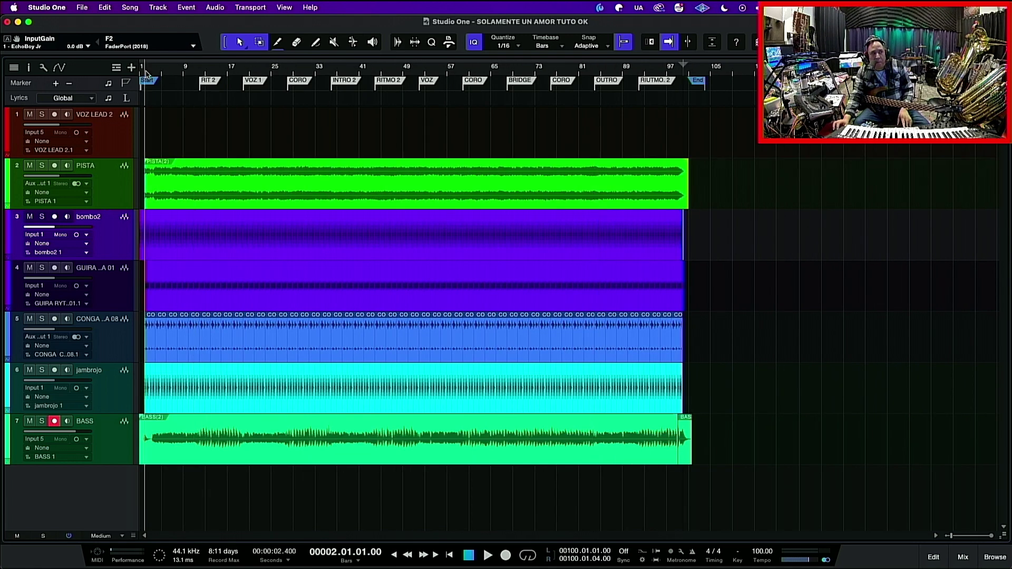
{"action": "key", "text": "space"}
{"action": "scroll", "coordinate": [146, 74], "scroll_direction": "up", "scroll_amount": 5}
{"action": "scroll", "coordinate": [161, 74], "scroll_direction": "down", "scroll_amount": 5}
{"action": "key", "text": "space"}
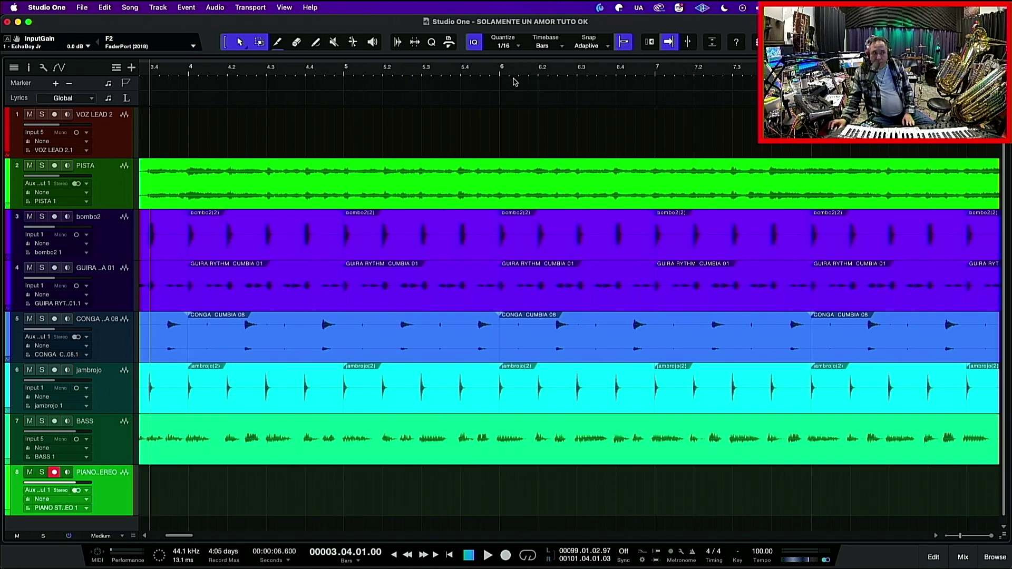
Step: Listen to the lead-in to bar 2, starting at beat 4 of bar 1
{"action": "scroll", "coordinate": [516, 73], "scroll_direction": "down", "scroll_amount": 10}
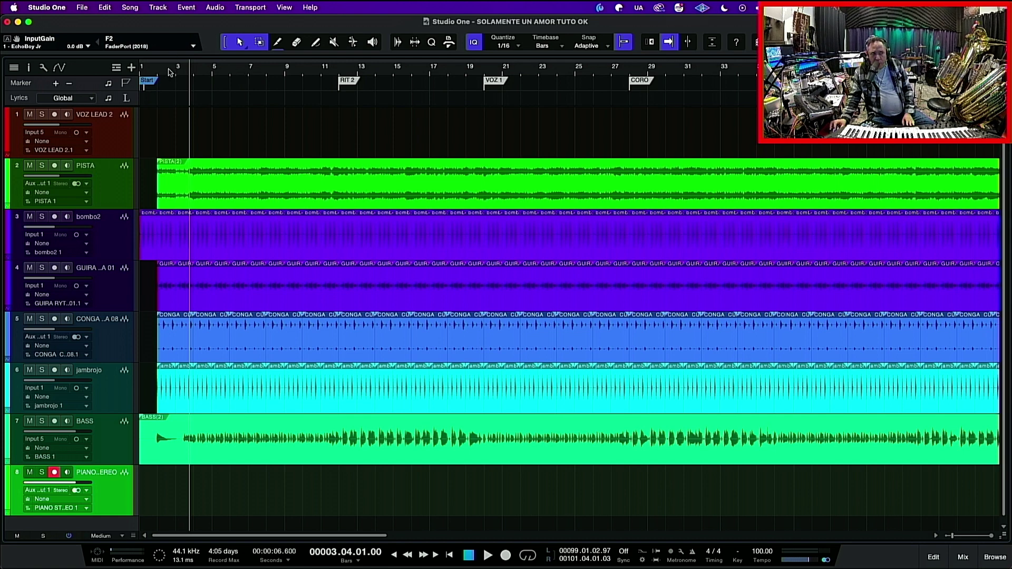
{"action": "left_click", "coordinate": [152, 71]}
{"action": "key", "text": "e"}
{"action": "key", "text": "e"}
{"action": "key", "text": "e"}
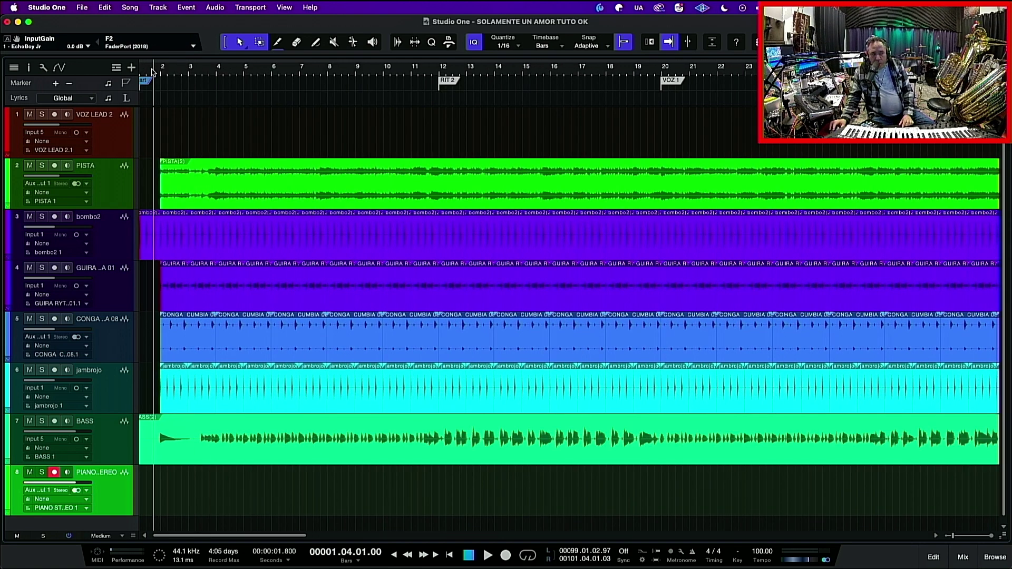
{"action": "key", "text": "space"}
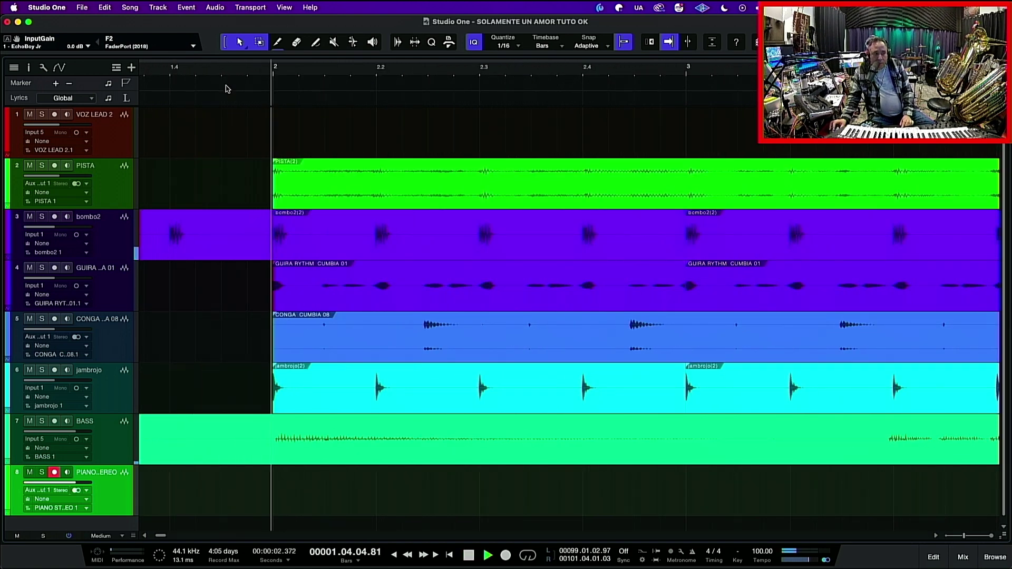
{"action": "key", "text": "space"}
Step: Set the PIANO STEREO track's input to Main Mix and record the piano from the start of the song
{"action": "key", "text": "w"}
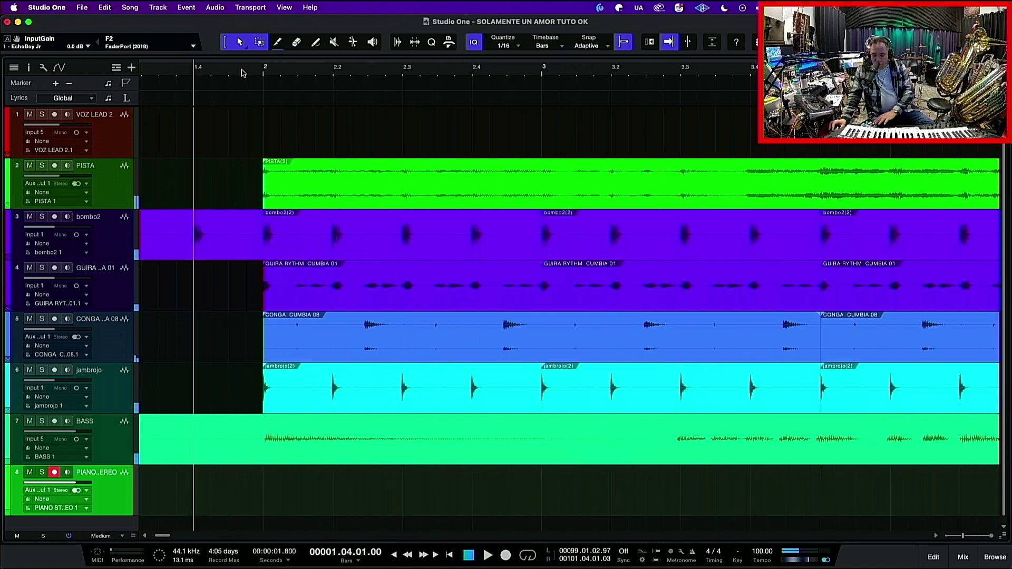
{"action": "key", "text": "Return"}
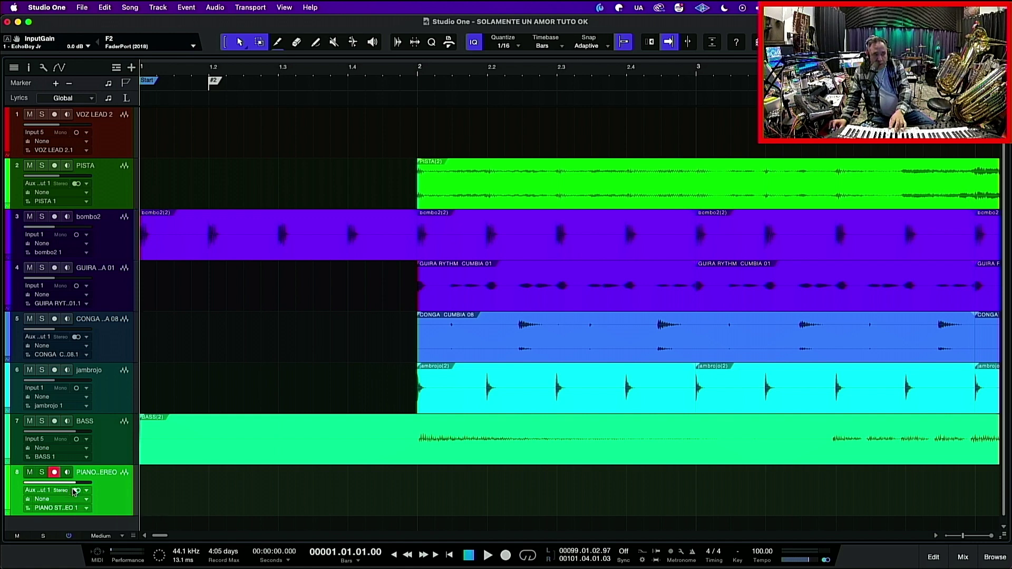
{"action": "left_click", "coordinate": [45, 490]}
{"action": "left_click", "coordinate": [84, 468]}
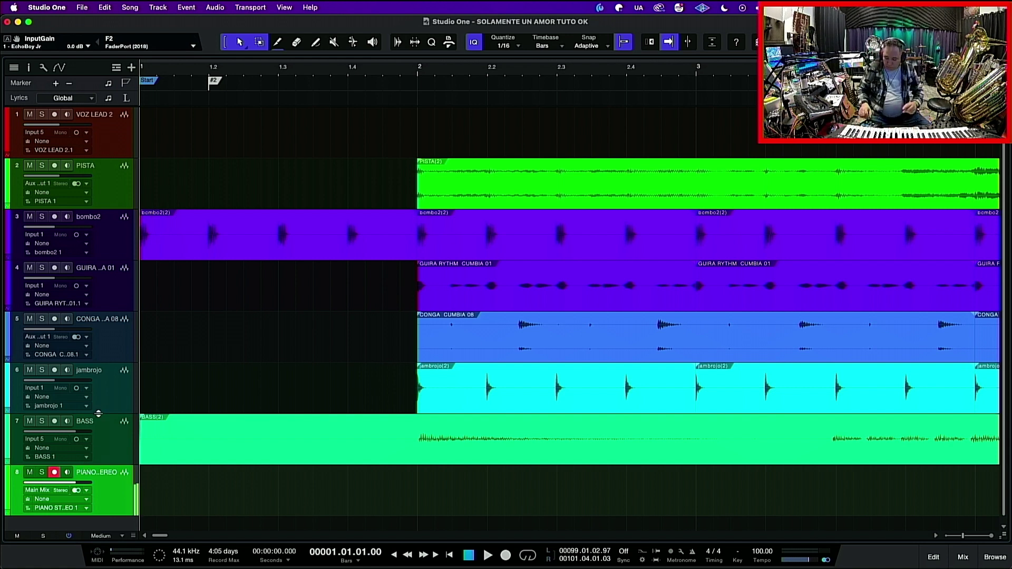
{"action": "key", "text": "KP_Multiply"}
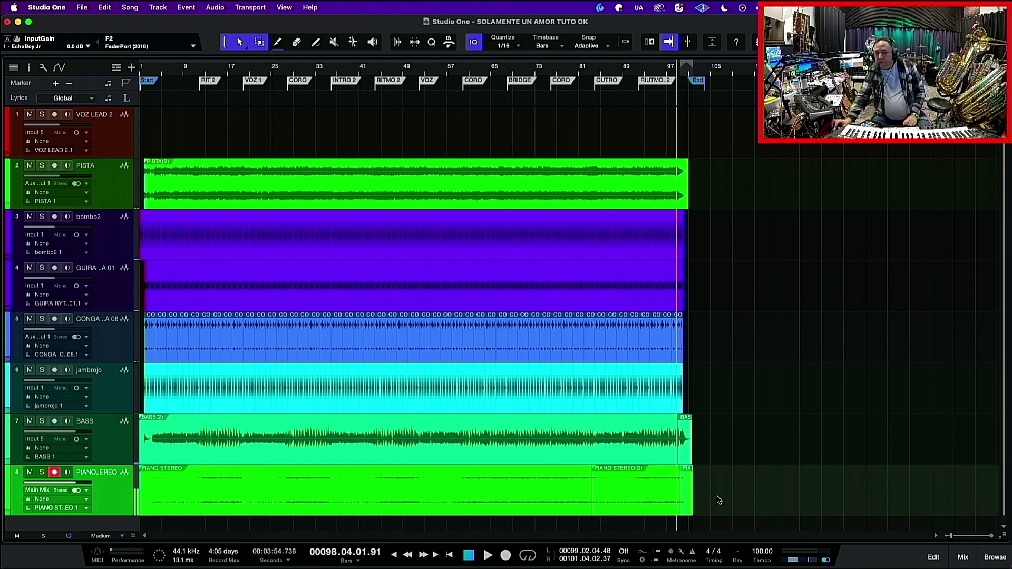
Step: Select all recorded takes on the PIANO STEREO track and merge them into one event
{"action": "left_click_drag", "start_coordinate": [720, 503], "coordinate": [288, 506]}
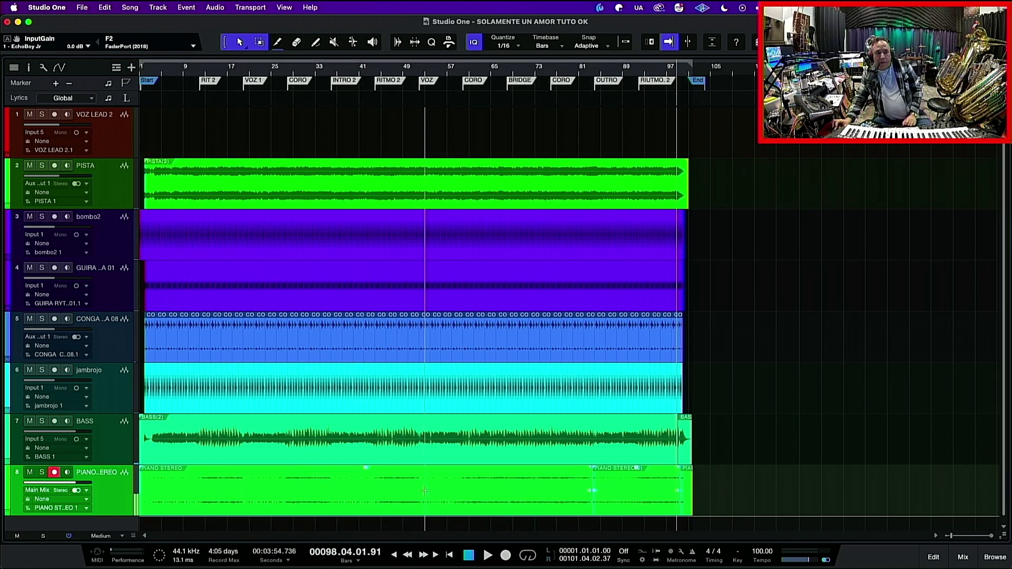
{"action": "right_click", "coordinate": [422, 210]}
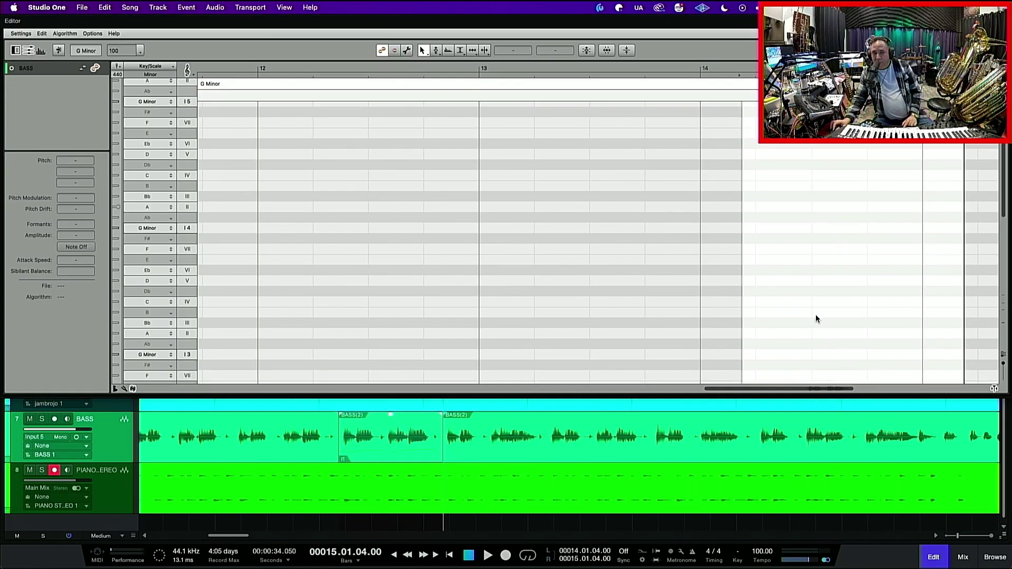
{"action": "scroll", "coordinate": [854, 296], "scroll_direction": "up", "scroll_amount": 2}
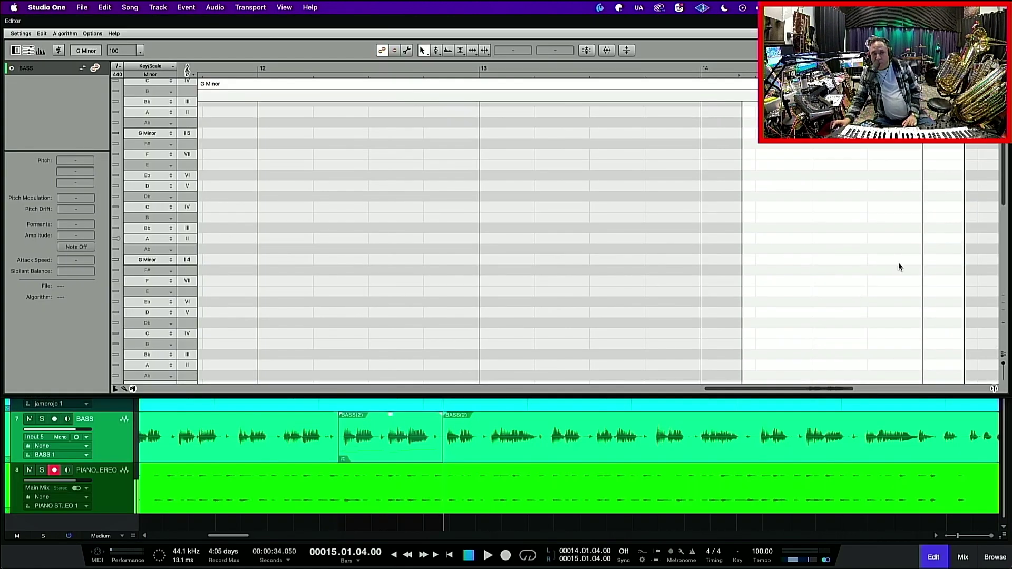
Step: Lower the long G note in the bar 14 bass excerpt to E (VIIb 1) in the pitch editor and audition it
{"action": "left_click_drag", "start_coordinate": [1003, 198], "coordinate": [991, 338]}
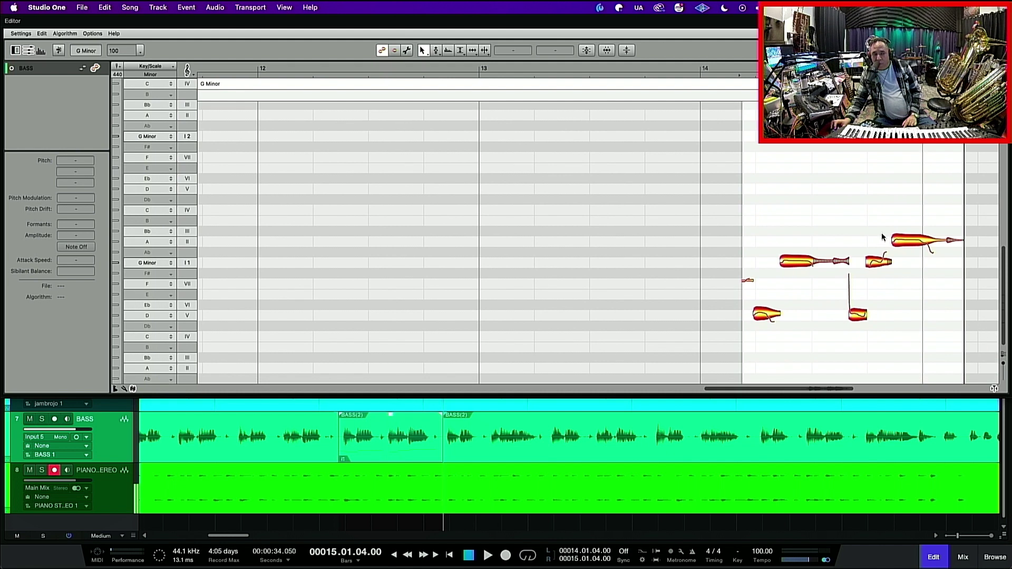
{"action": "key", "text": "space"}
{"action": "right_click", "coordinate": [833, 215]}
{"action": "left_click", "coordinate": [837, 216]}
{"action": "key", "text": "space"}
{"action": "left_click", "coordinate": [799, 263]}
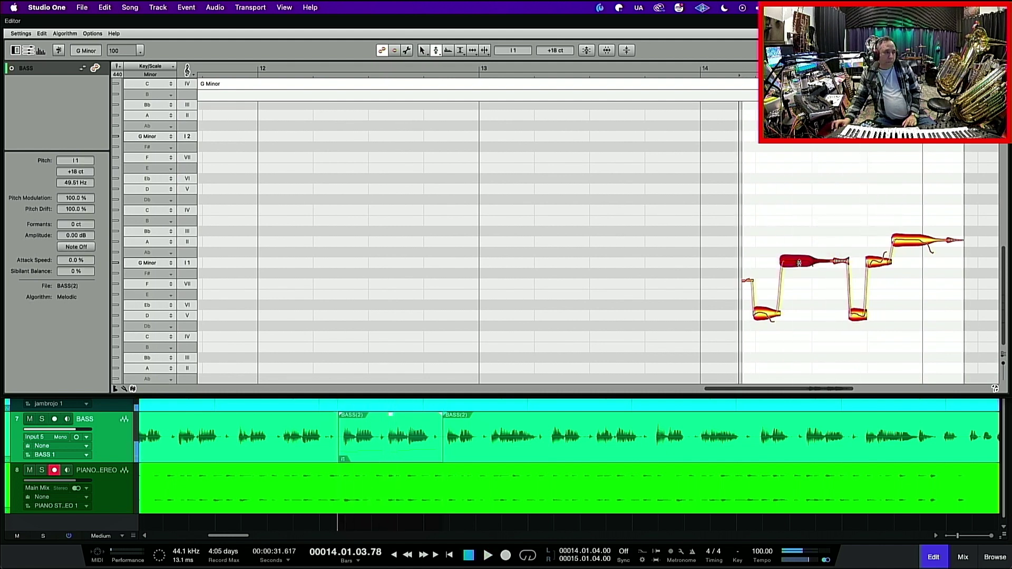
{"action": "left_click_drag", "start_coordinate": [799, 260], "coordinate": [800, 283]}
{"action": "left_click_drag", "start_coordinate": [801, 291], "coordinate": [802, 292]}
{"action": "key", "text": "space"}
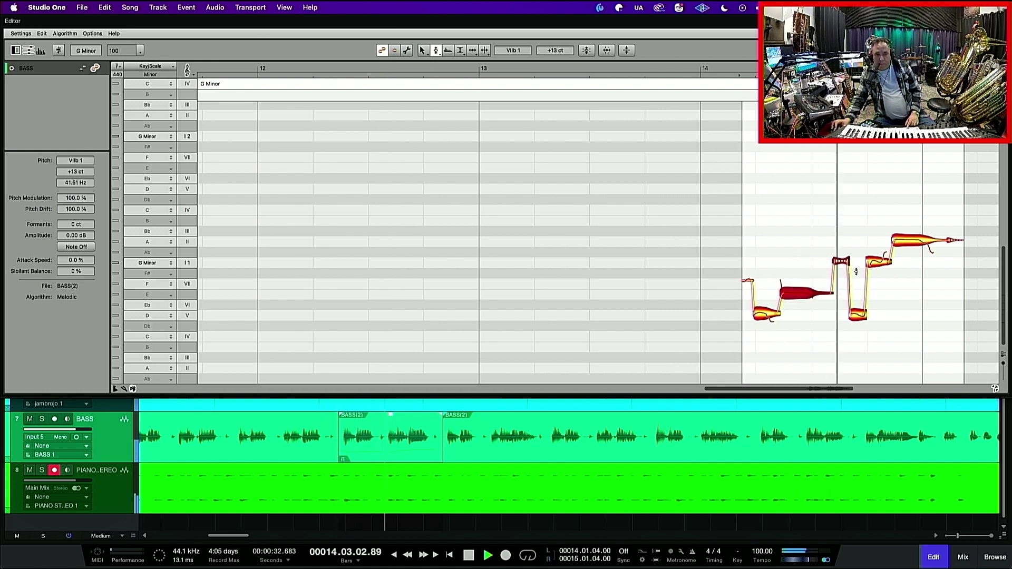
{"action": "key", "text": "space"}
Step: Lower the short G note before the excerpt's final A to E (VIIb 1) and audition the corrected bass phrase
{"action": "left_click", "coordinate": [858, 318]}
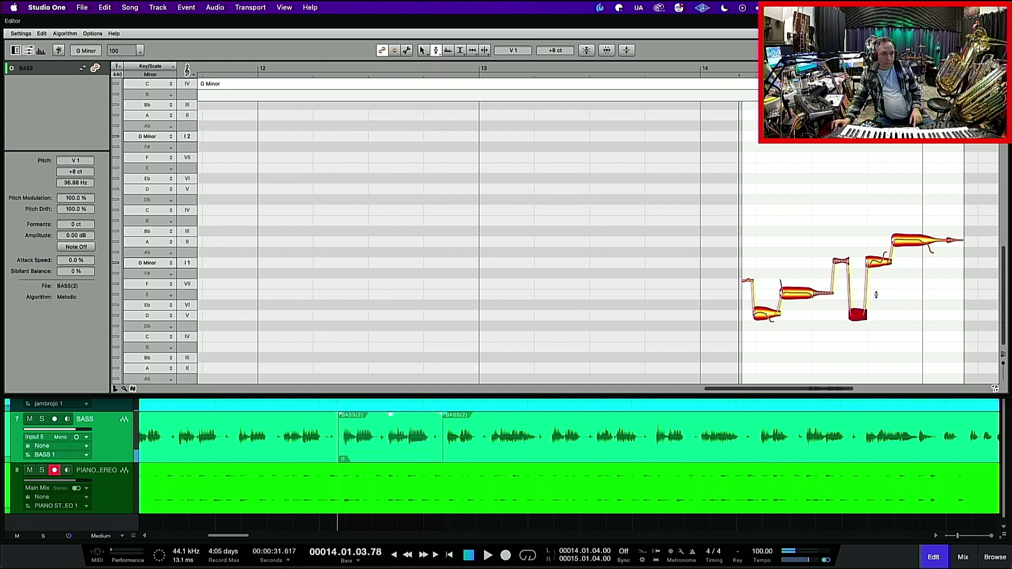
{"action": "right_click", "coordinate": [878, 265]}
{"action": "left_click", "coordinate": [878, 265]}
{"action": "left_click", "coordinate": [877, 263]}
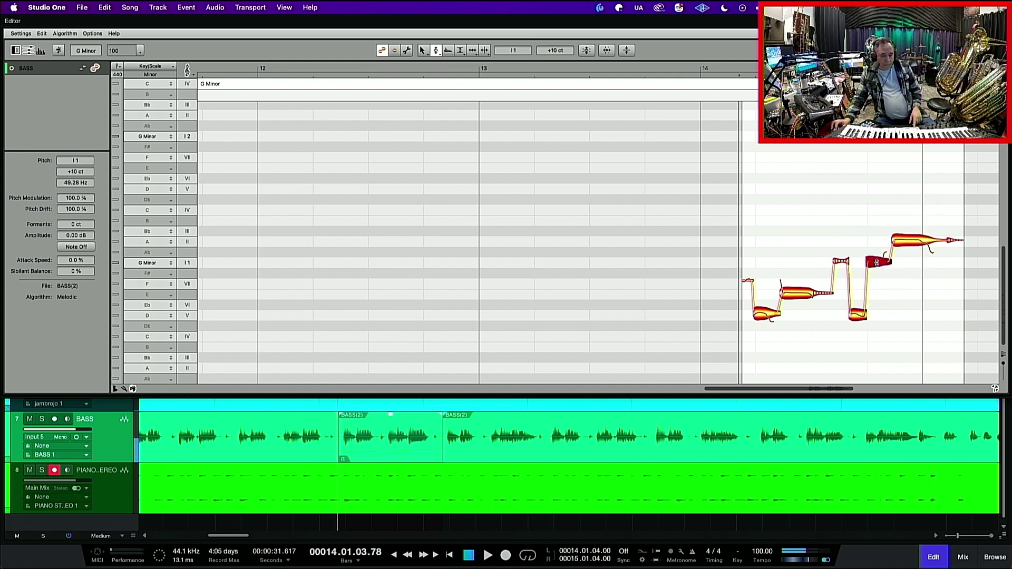
{"action": "left_click_drag", "start_coordinate": [876, 263], "coordinate": [877, 294]}
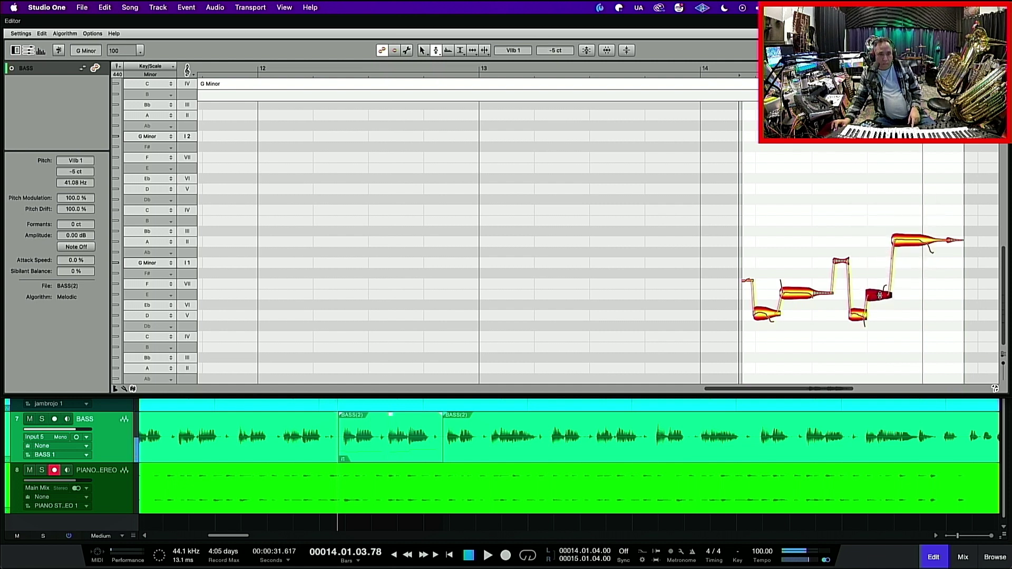
{"action": "left_click", "coordinate": [903, 239]}
{"action": "key", "text": "space"}
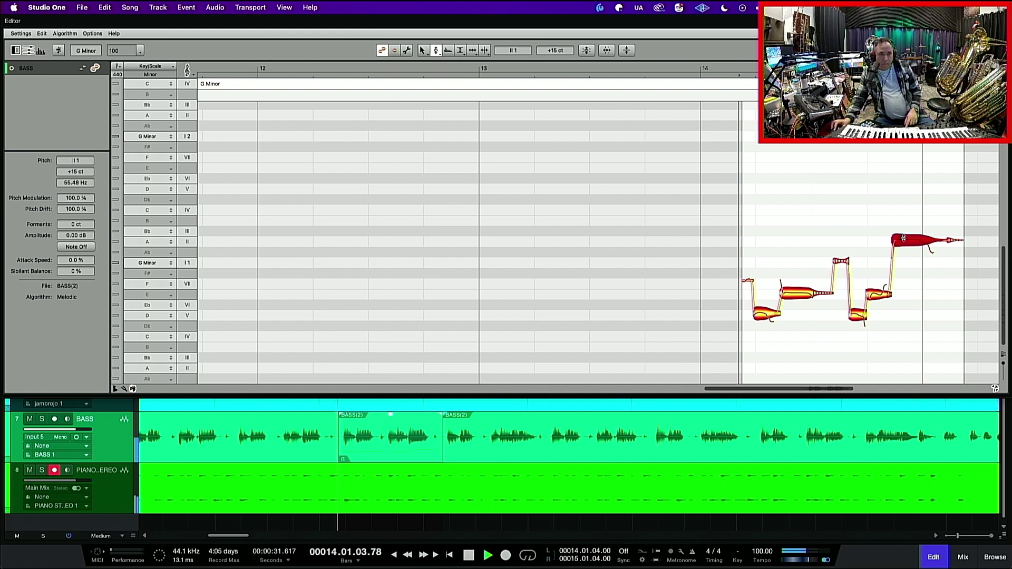
{"action": "key", "text": "space"}
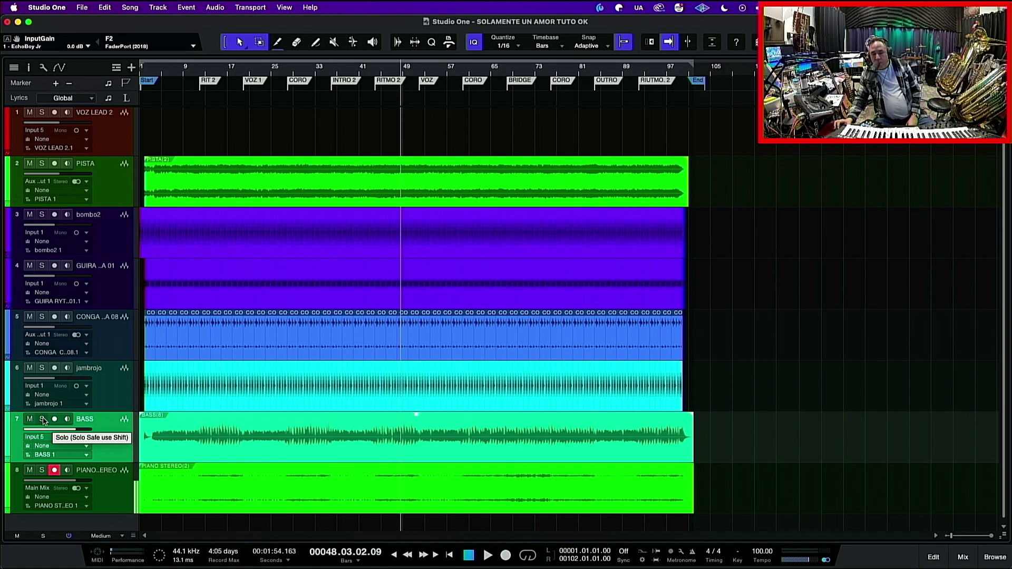
Step: Position the playhead at bar 19, just before the VOZ 1 marker
{"action": "left_click", "coordinate": [321, 74]}
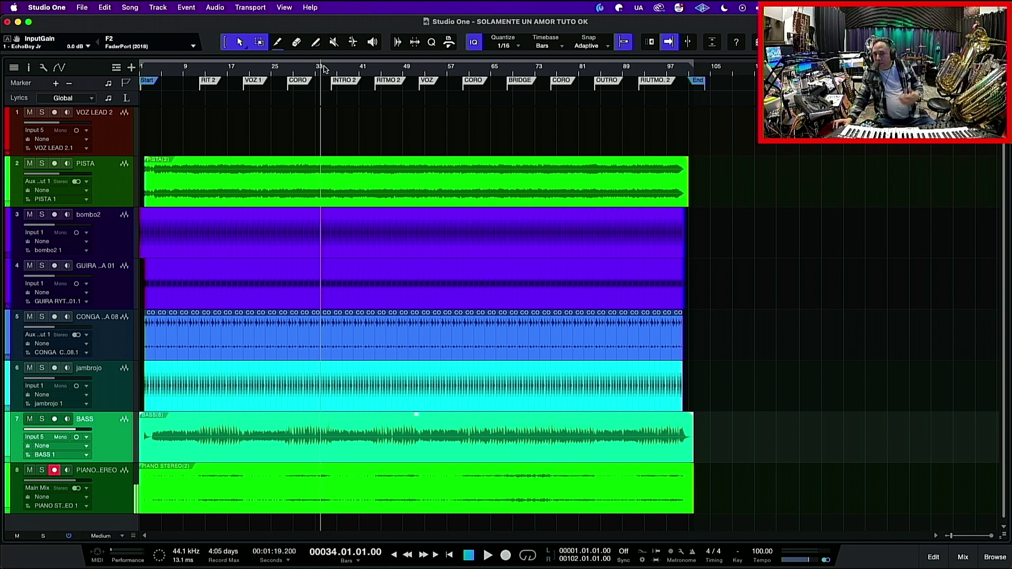
{"action": "left_click", "coordinate": [232, 70]}
{"action": "left_click", "coordinate": [238, 71]}
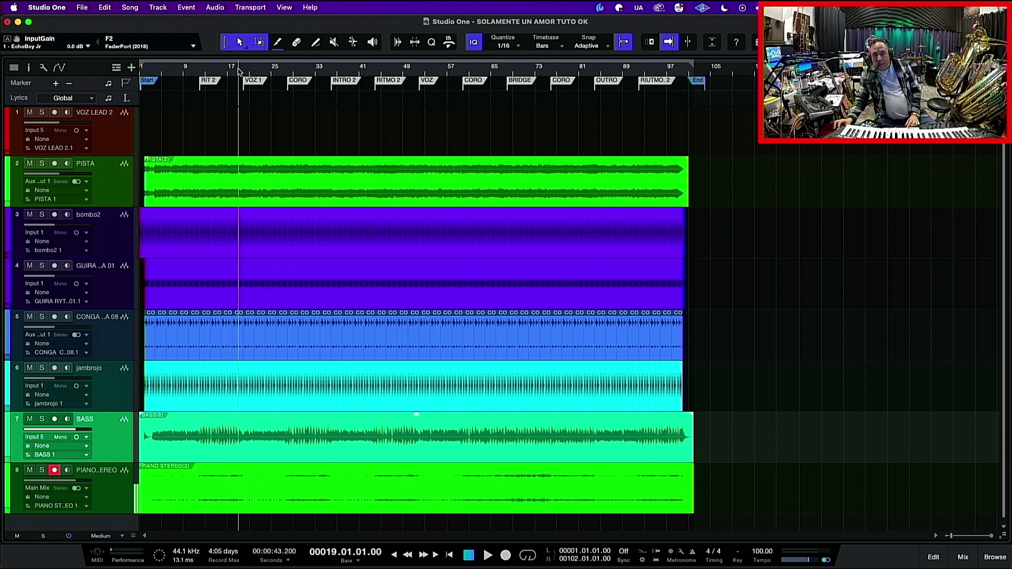